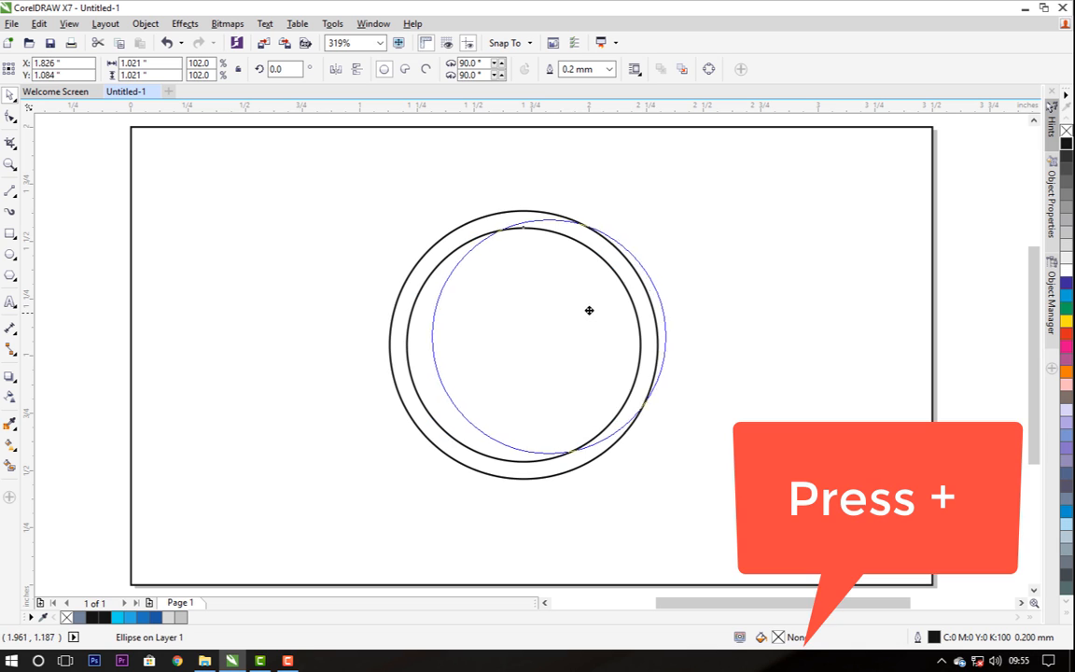
Step: Draw a vertical and a horizontal diameter line across the large circle, from quadrant to quadrant
click(437, 410)
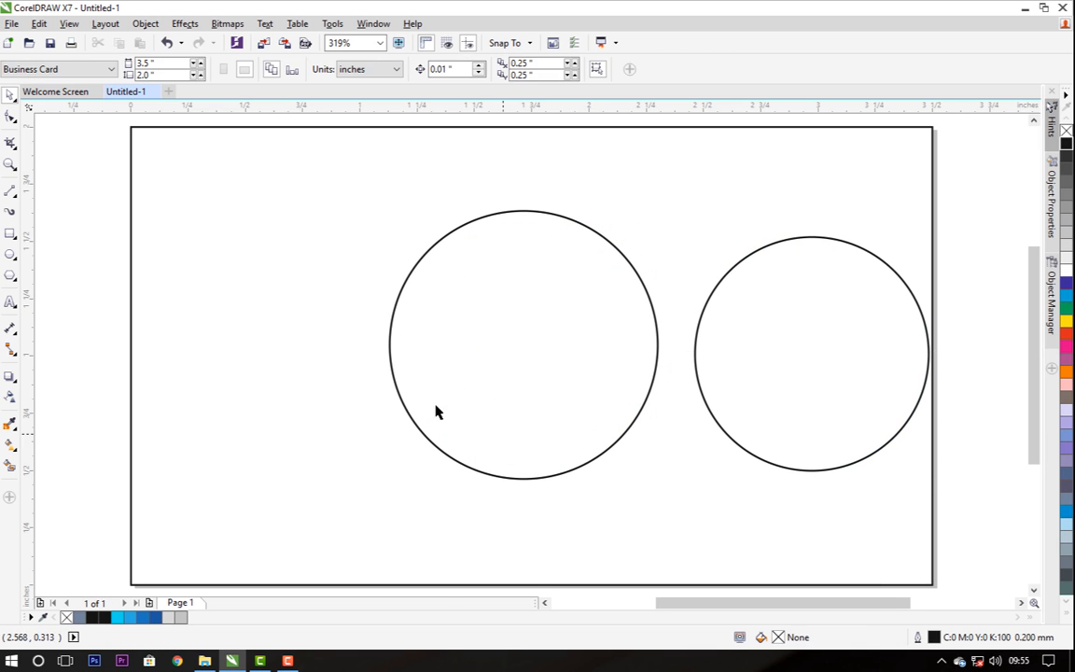
click(12, 191)
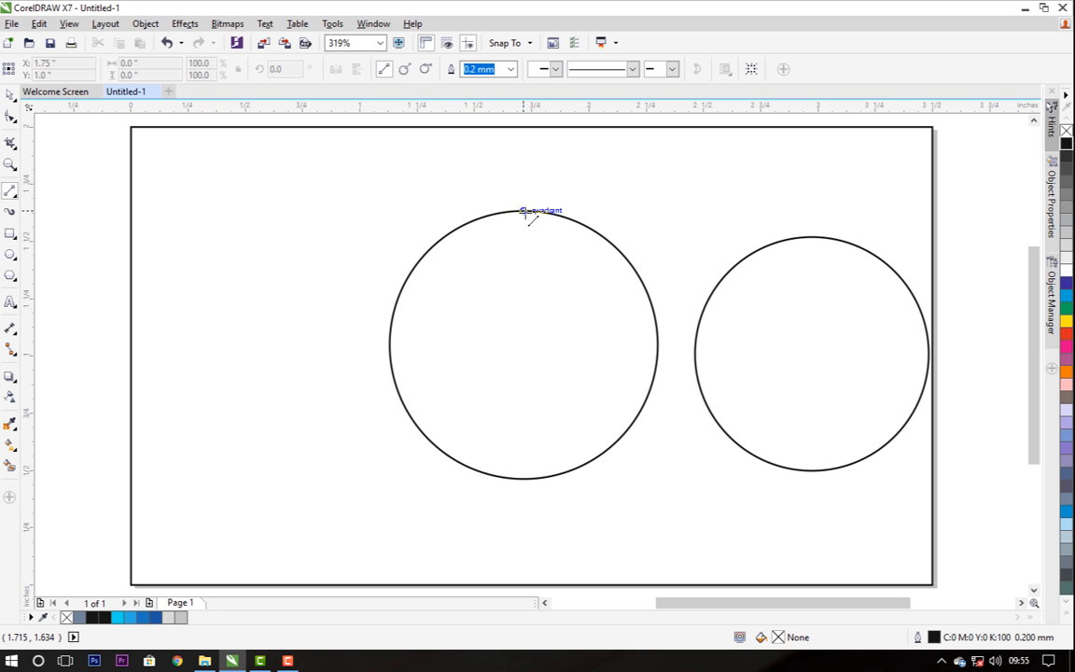
mouse_move(522, 212)
mouse_down()
mouse_move(550, 458)
mouse_move(525, 478)
mouse_up()
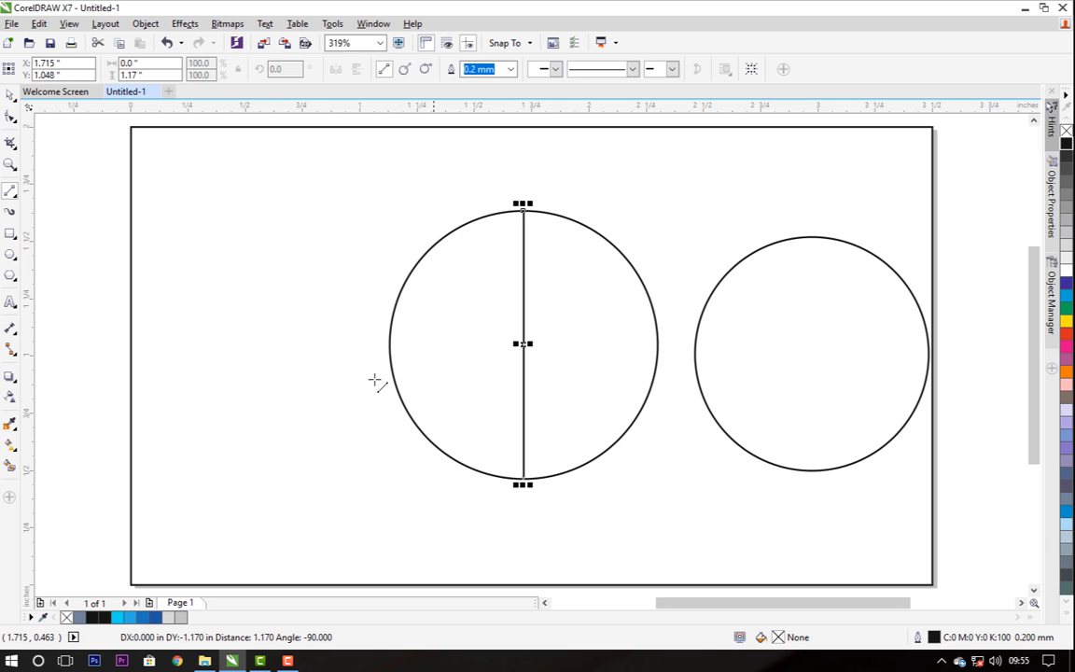
drag(390, 344, 659, 345)
key(space)
Step: Move the smaller circle onto the large one, scale it to about 0.81 in and place it against the large circle's upper-right edge
click(774, 355)
drag(775, 355, 530, 342)
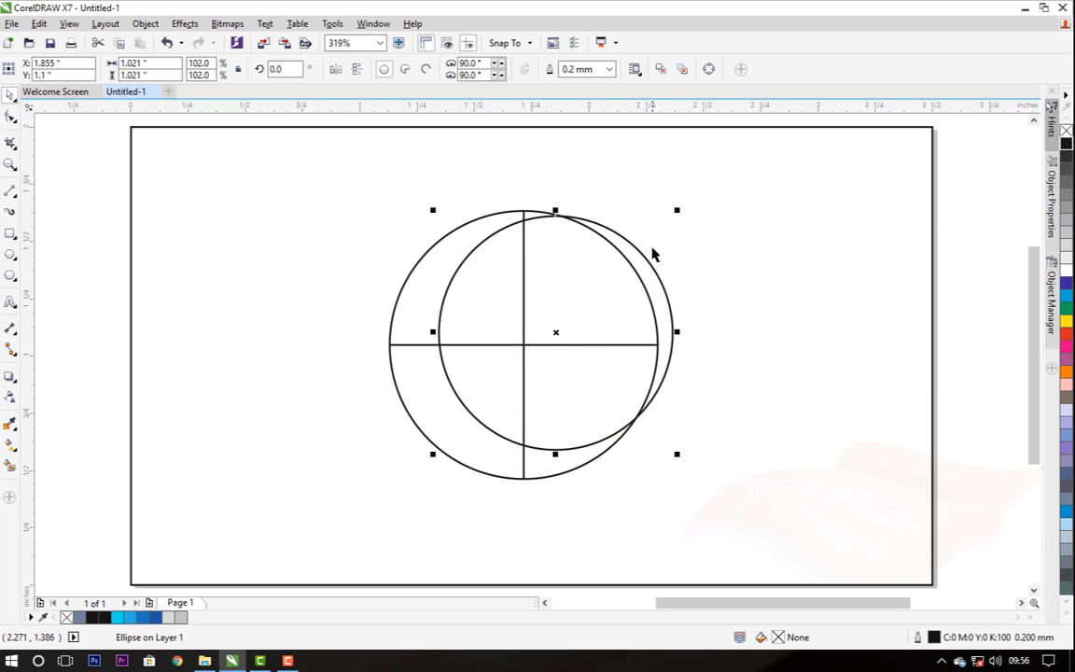
drag(676, 211, 629, 259)
drag(576, 316, 571, 303)
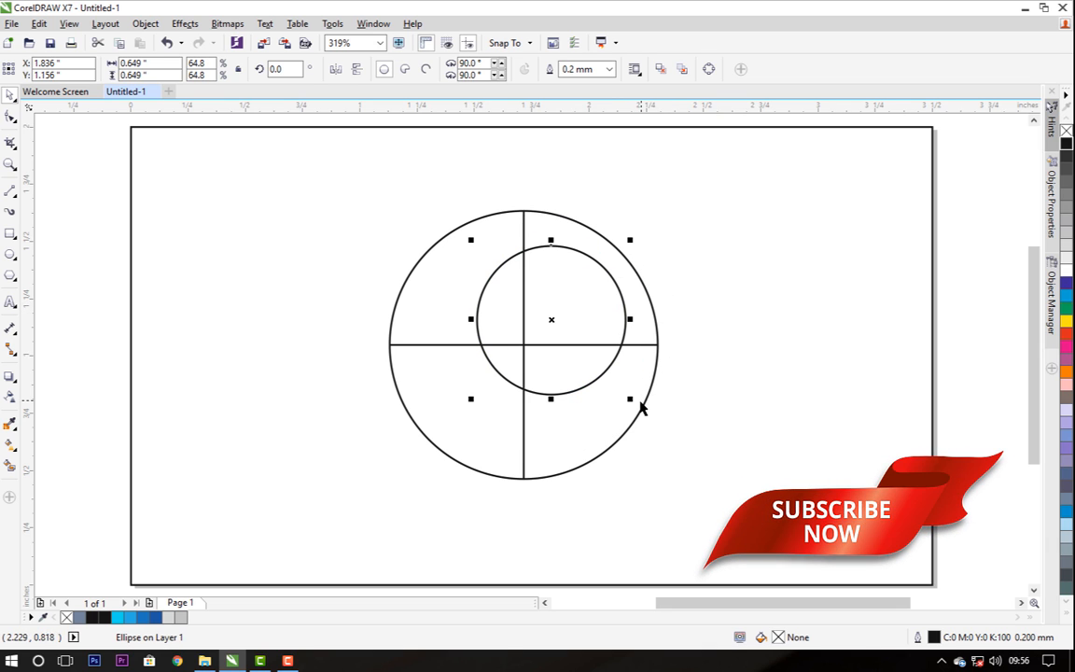
drag(633, 402, 653, 419)
drag(577, 304, 581, 342)
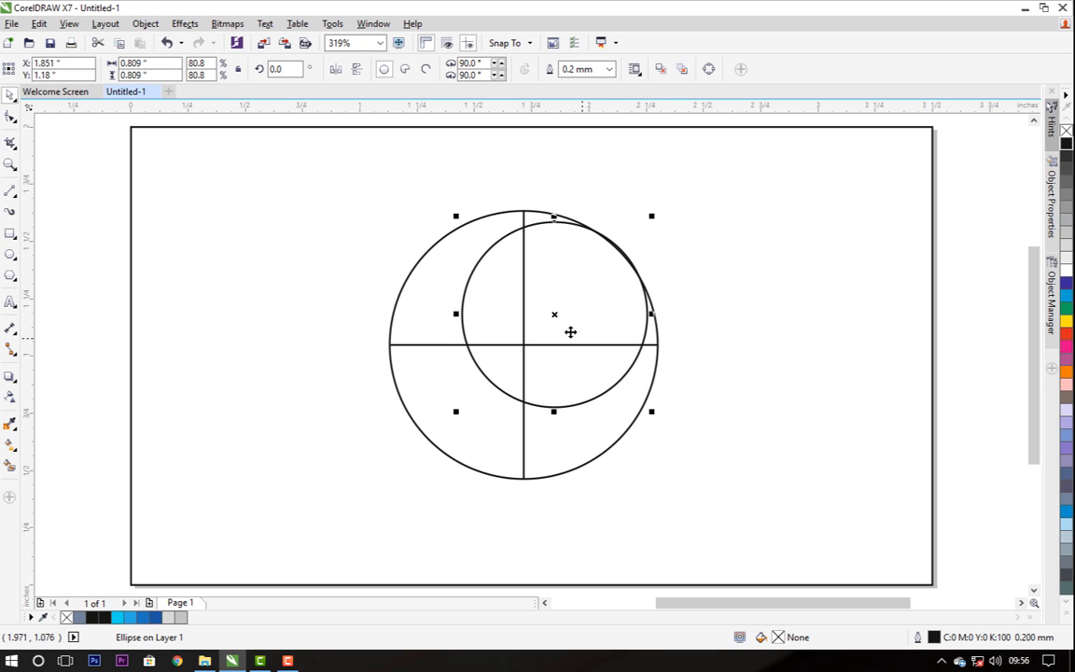
click(660, 317)
drag(590, 291, 590, 282)
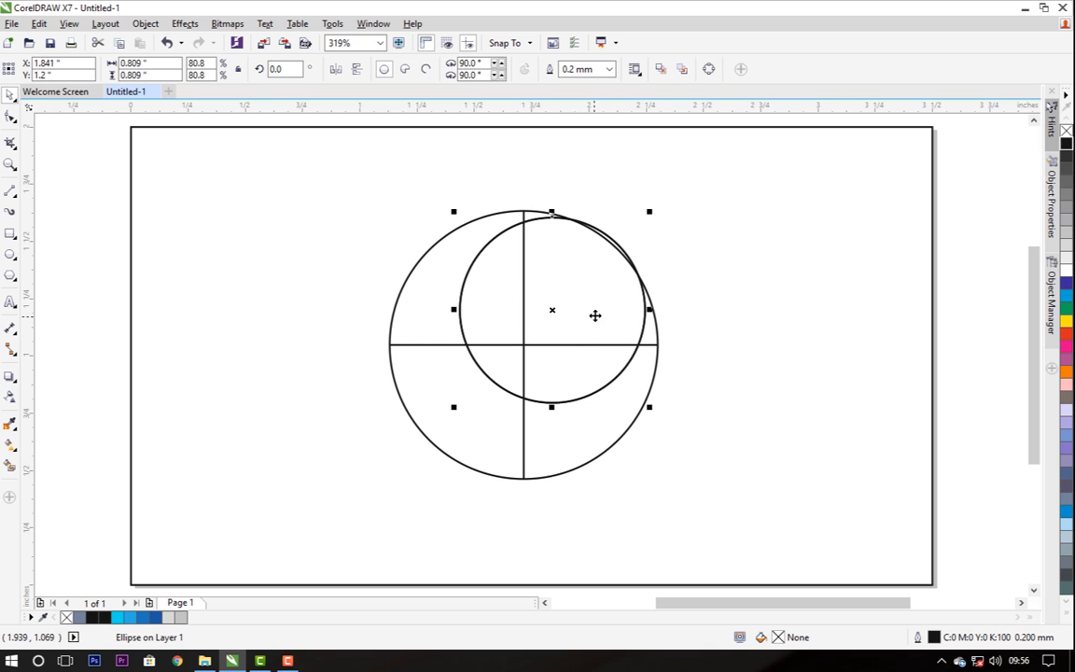
Step: Duplicate the inner circle, shrink the copy to about 0.32 in and place it in the large circle's lower-left quarter
key(ctrl+d)
drag(627, 274, 588, 308)
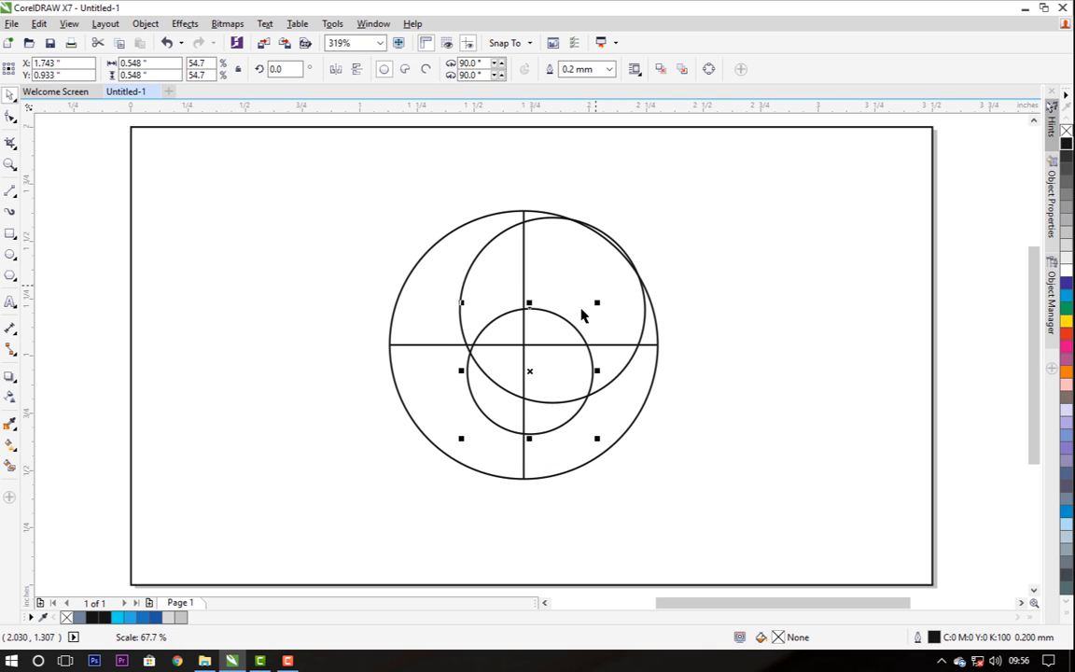
drag(545, 361, 488, 386)
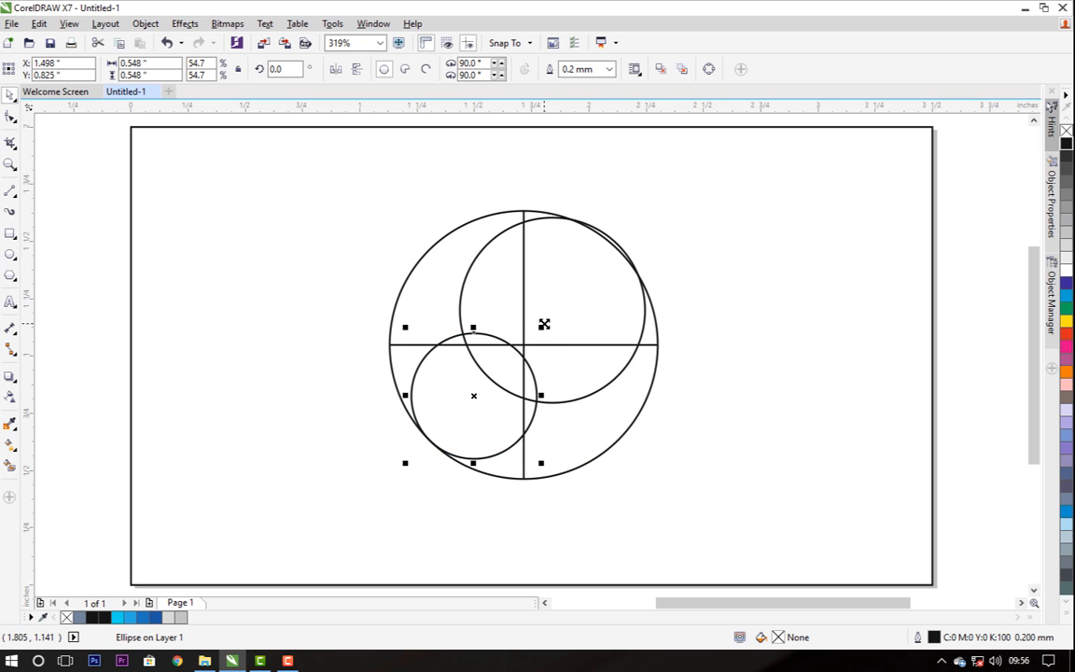
drag(540, 330, 510, 360)
drag(474, 395, 457, 410)
Step: Enlarge the small circle to about 0.39 in and fit it between the lower-left edge and the vertical line
shift+click(517, 363)
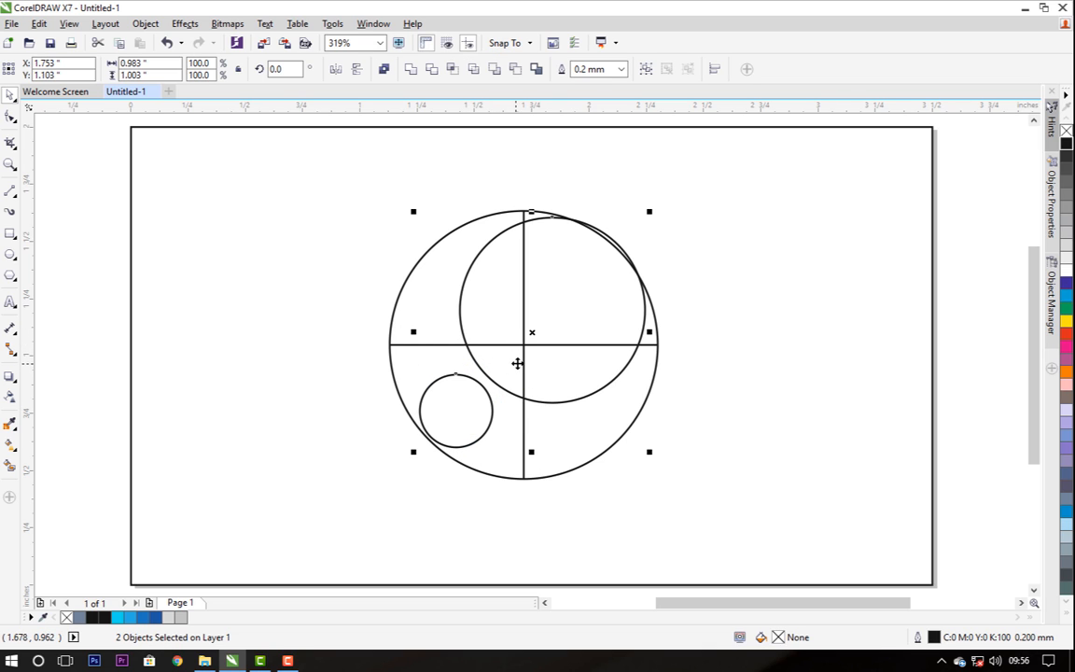
click(460, 427)
click(434, 463)
click(457, 422)
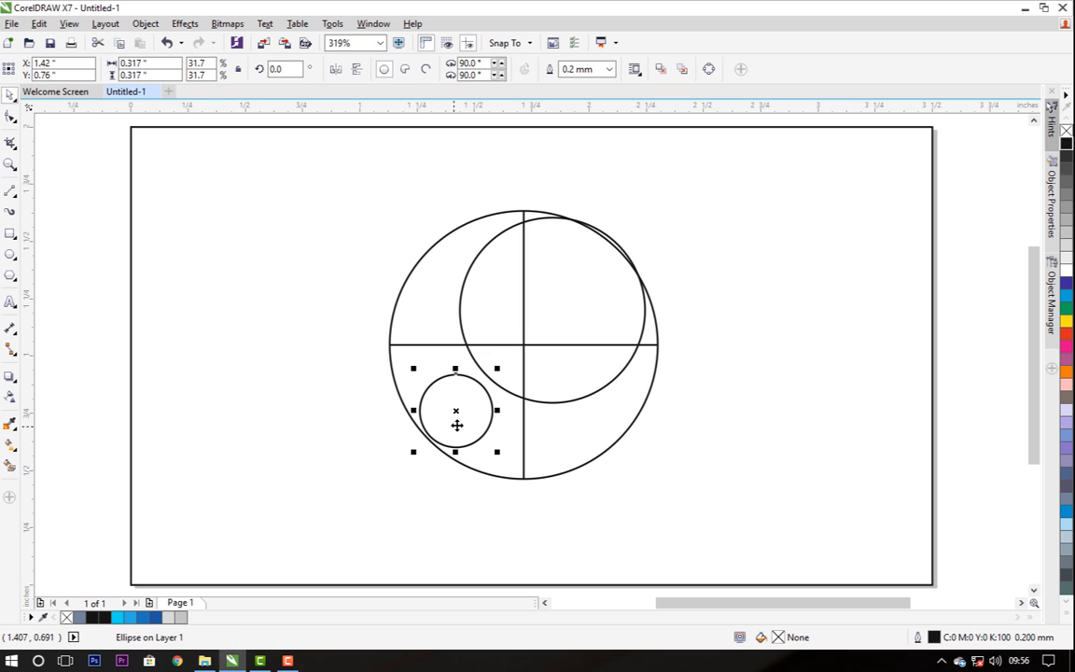
mouse_move(456, 422)
mouse_down()
mouse_move(486, 443)
mouse_move(422, 482)
mouse_move(437, 476)
mouse_move(428, 479)
mouse_move(454, 436)
mouse_up()
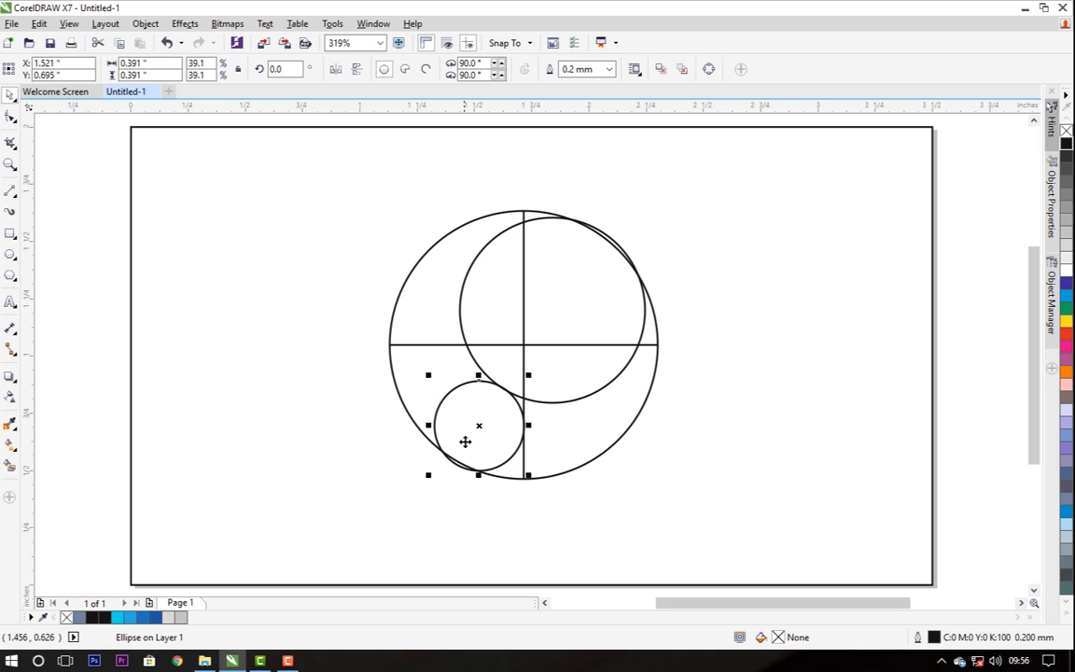
drag(466, 436, 465, 433)
click(463, 509)
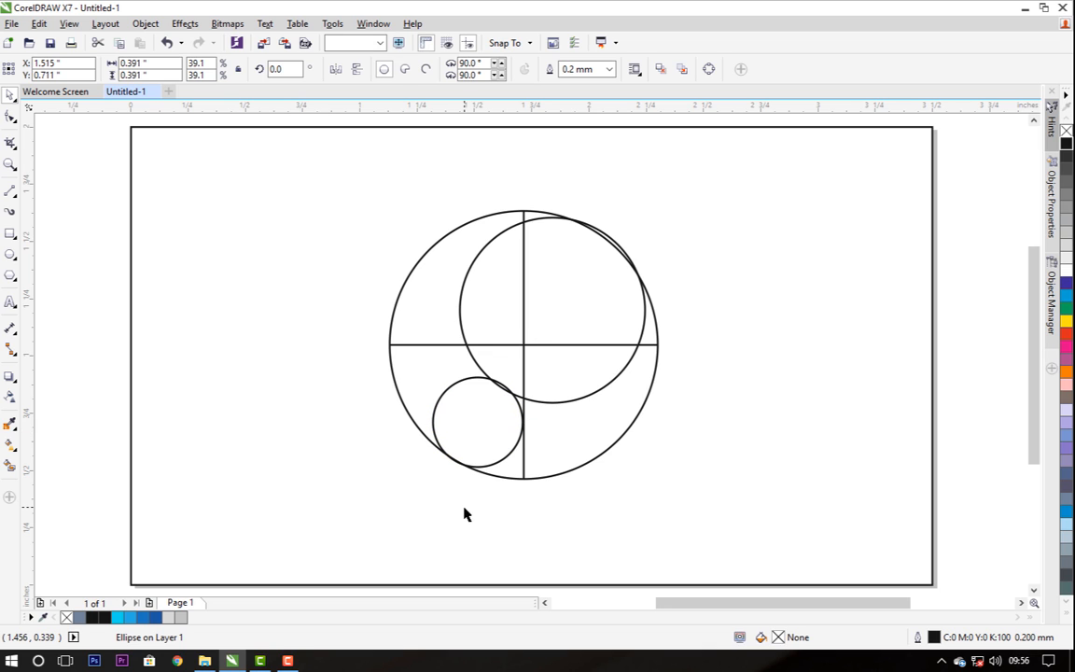
Step: Enlarge the upper inner circle to about 0.89 in and reposition it to reach the large circle's right edge and overlap the small circle
click(636, 349)
drag(580, 300, 576, 305)
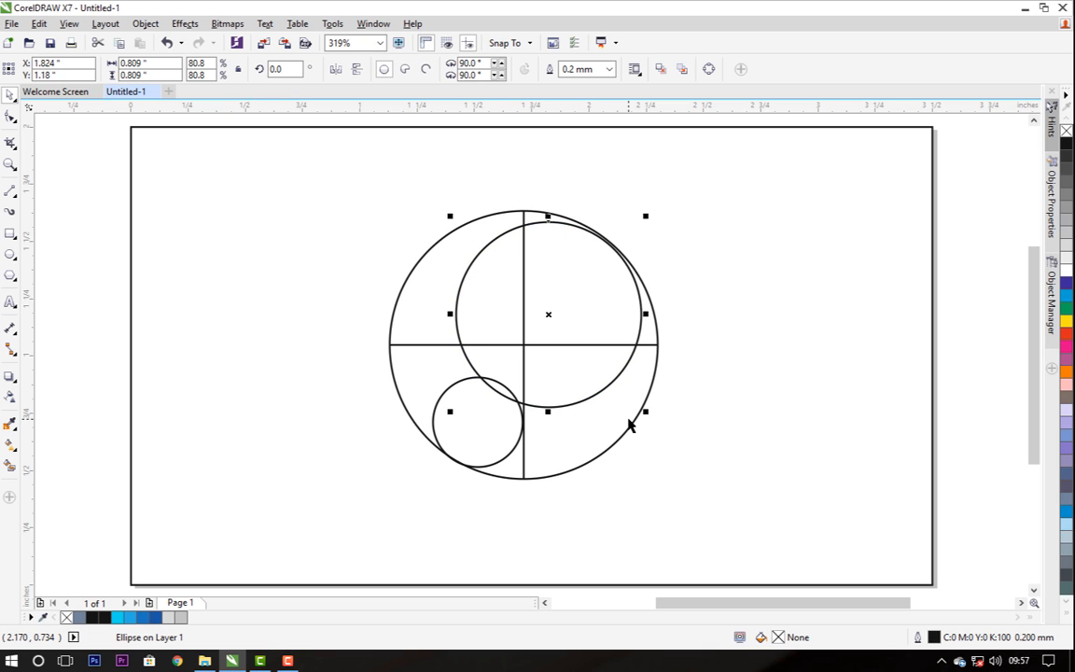
drag(647, 411, 670, 421)
drag(584, 360, 556, 321)
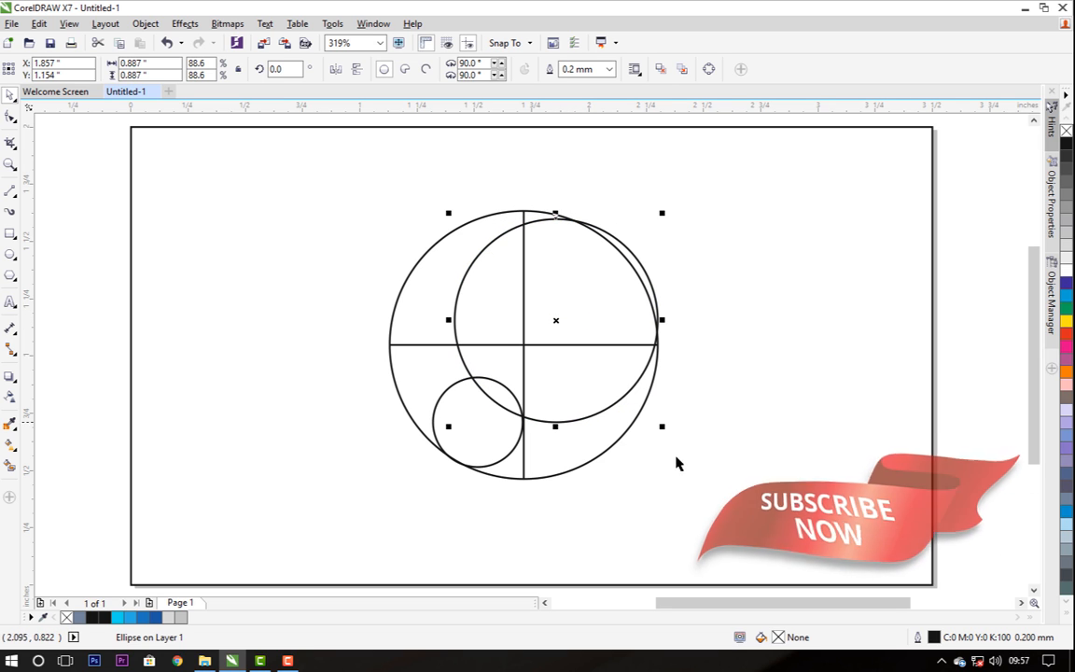
click(724, 418)
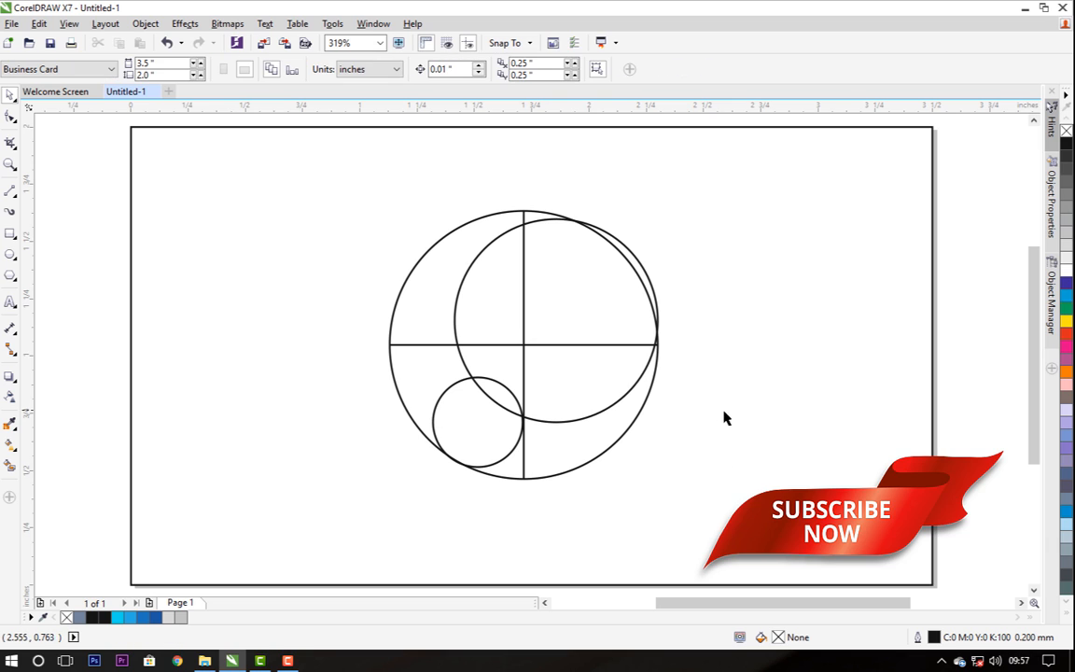
Step: Smart-fill the crescent regions on the left and the adjoining part of the small circle with the blue-grey colour C40 M20 Y0 K40
click(10, 465)
click(534, 219)
click(428, 249)
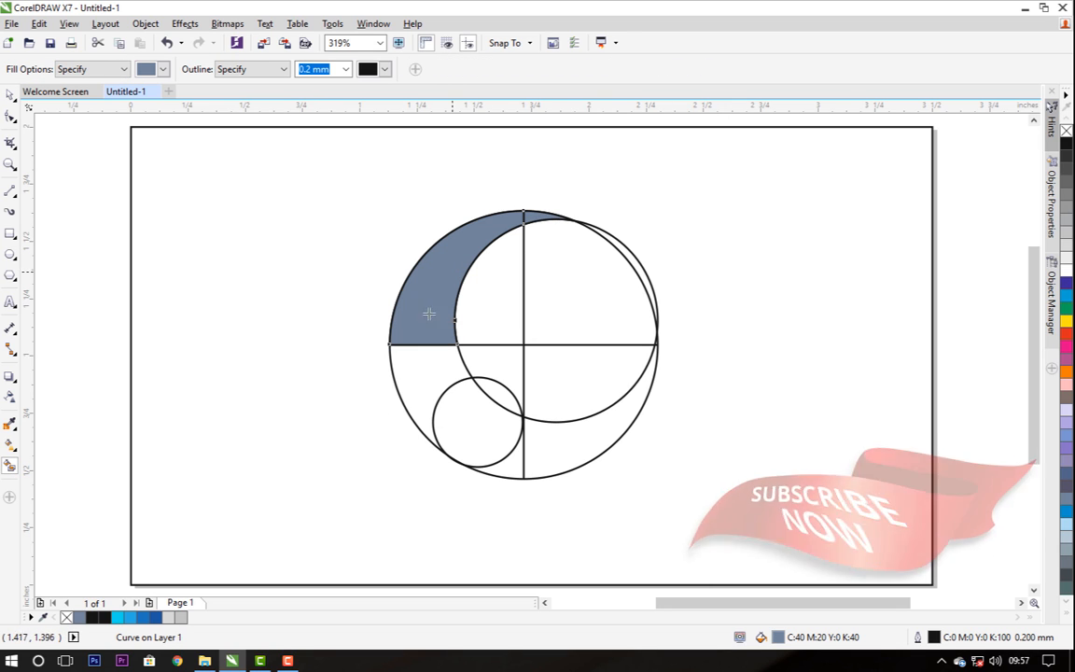
click(420, 376)
click(505, 422)
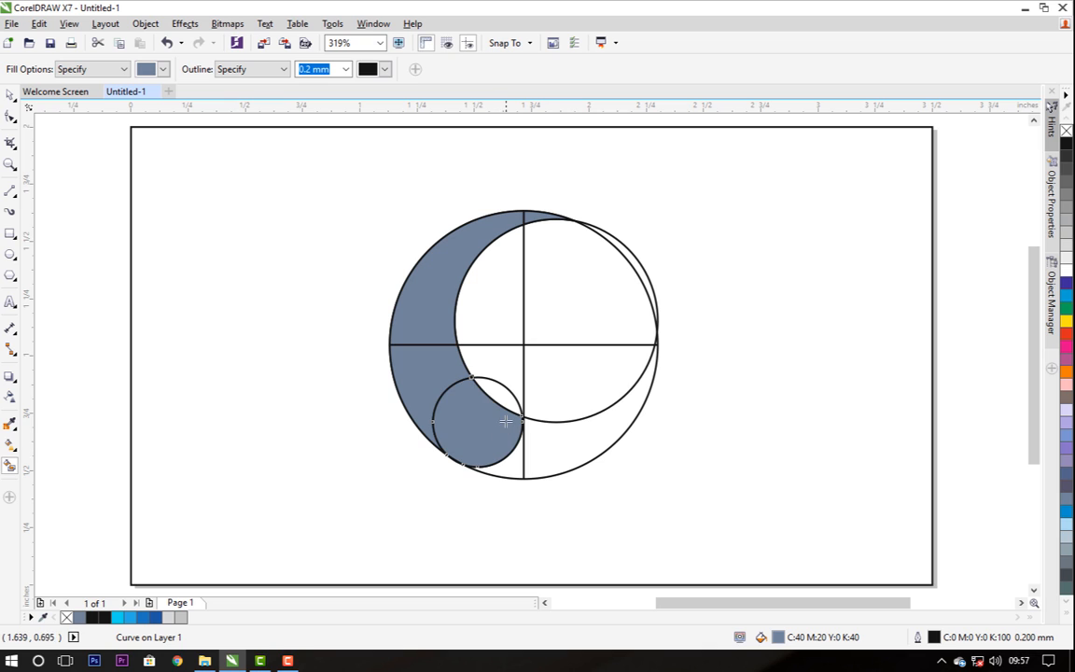
Step: Select all the filled crescent pieces and move them off the circles to the empty area on the left
click(9, 94)
click(299, 380)
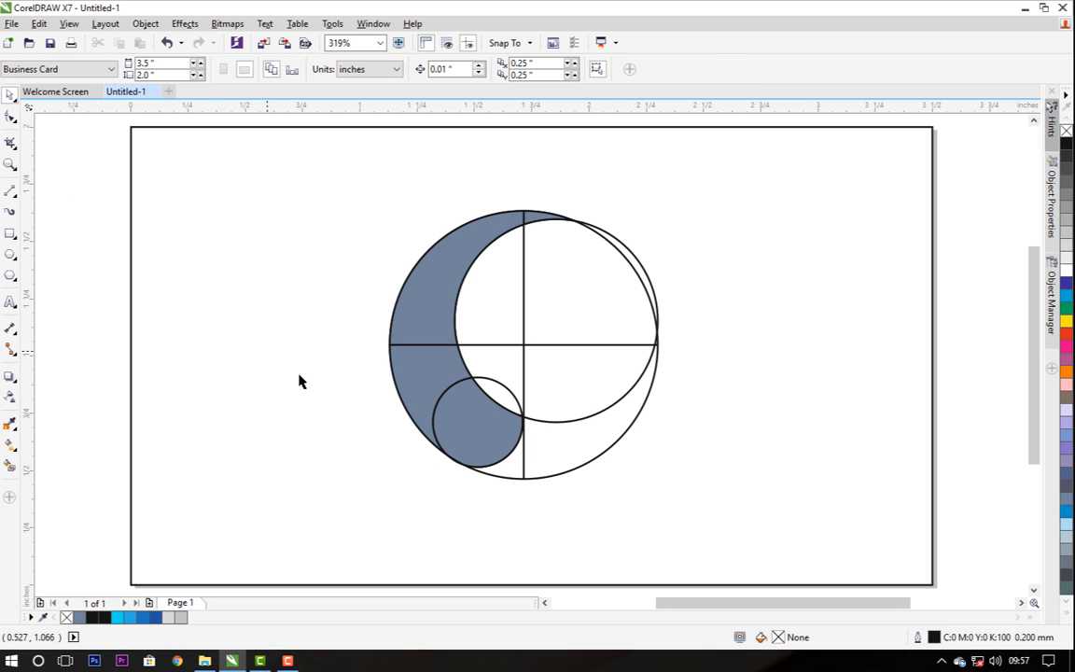
click(423, 362)
shift+click(494, 232)
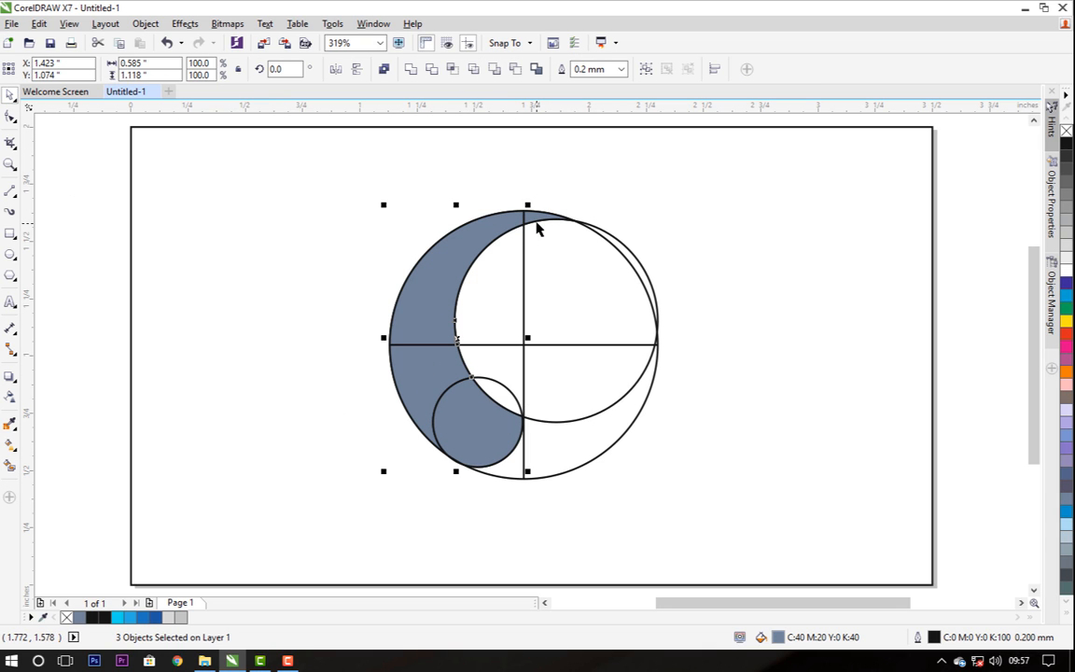
shift+click(534, 215)
drag(460, 262, 266, 280)
click(389, 504)
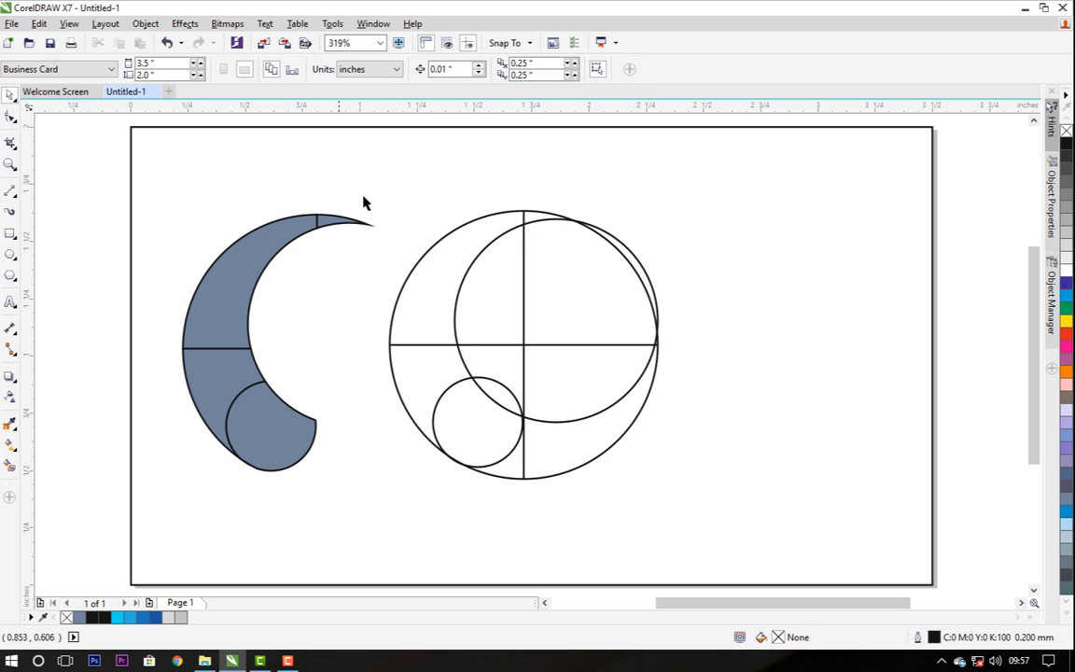
Step: Weld the filled pieces into a single crescent shape and remove its outline
drag(401, 178, 137, 519)
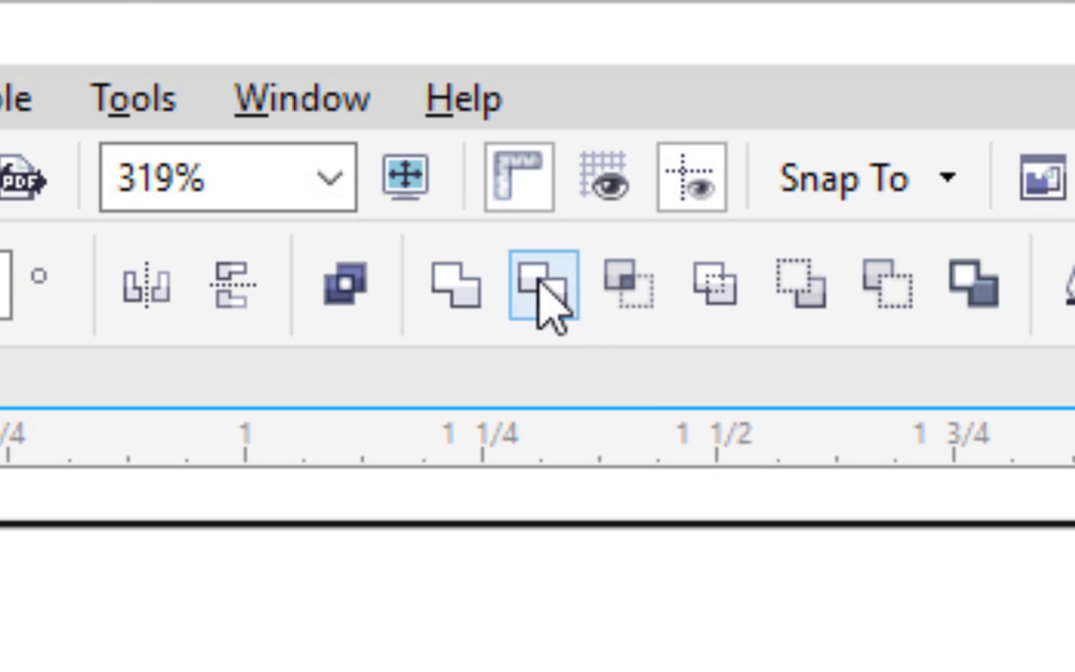
click(410, 69)
click(331, 408)
click(279, 439)
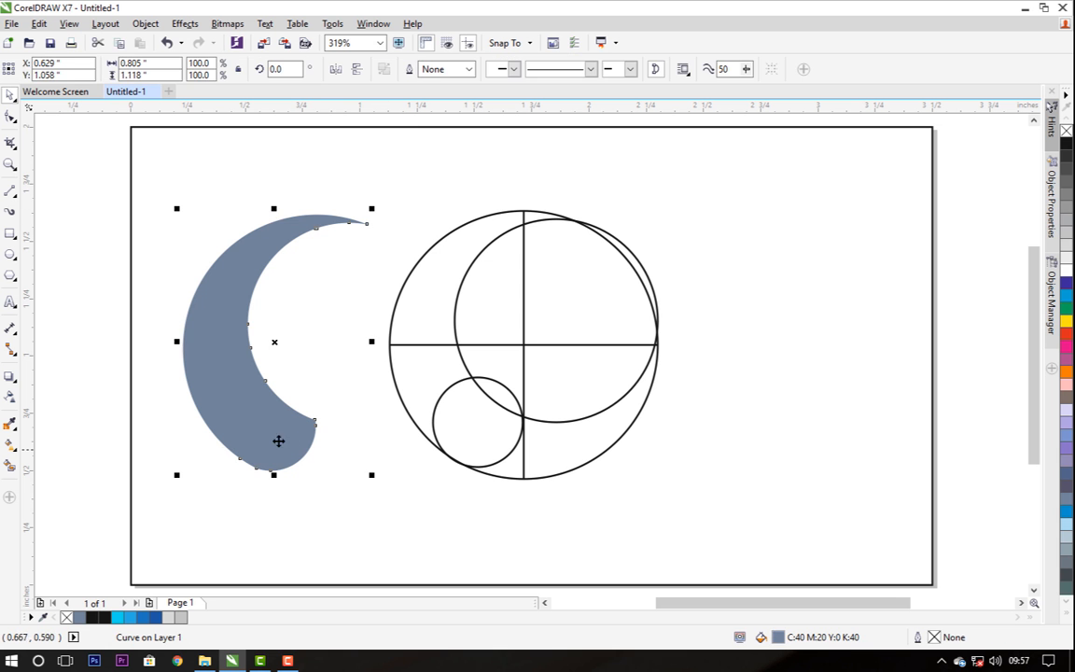
Step: Delete the extra node on the crescent's lower-left edge to smooth its curve
key(F10)
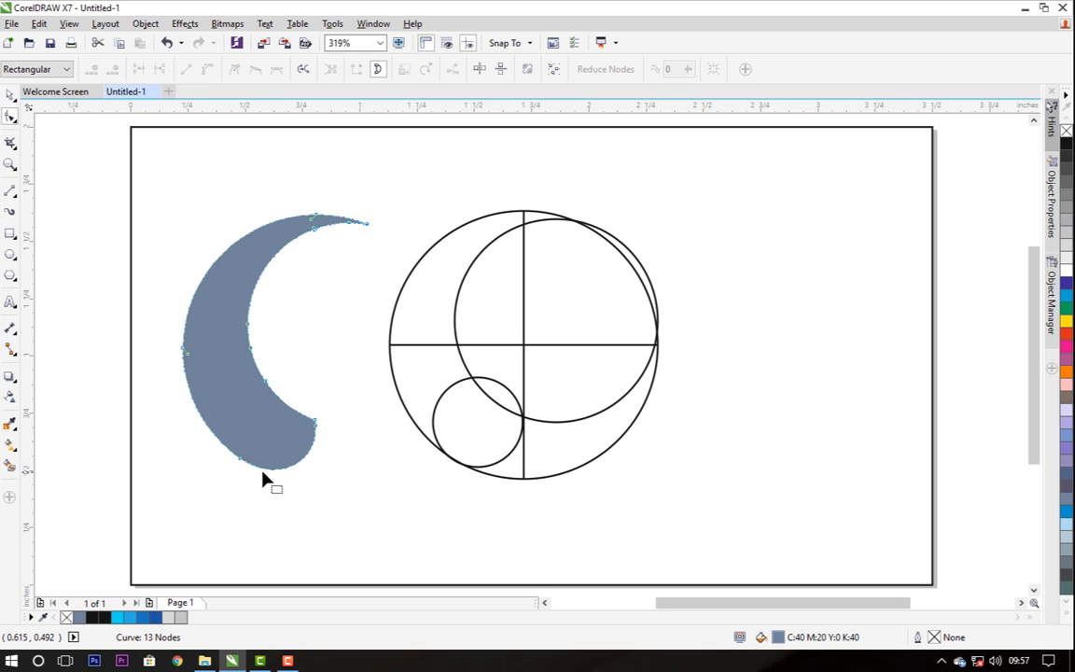
double_click(240, 460)
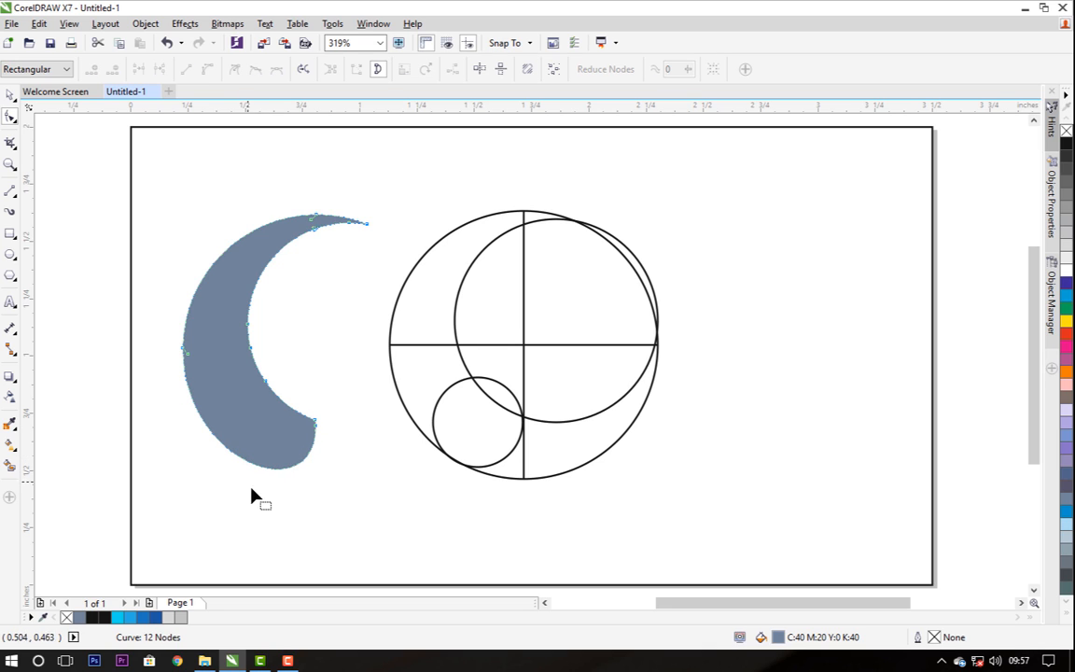
click(9, 104)
click(9, 94)
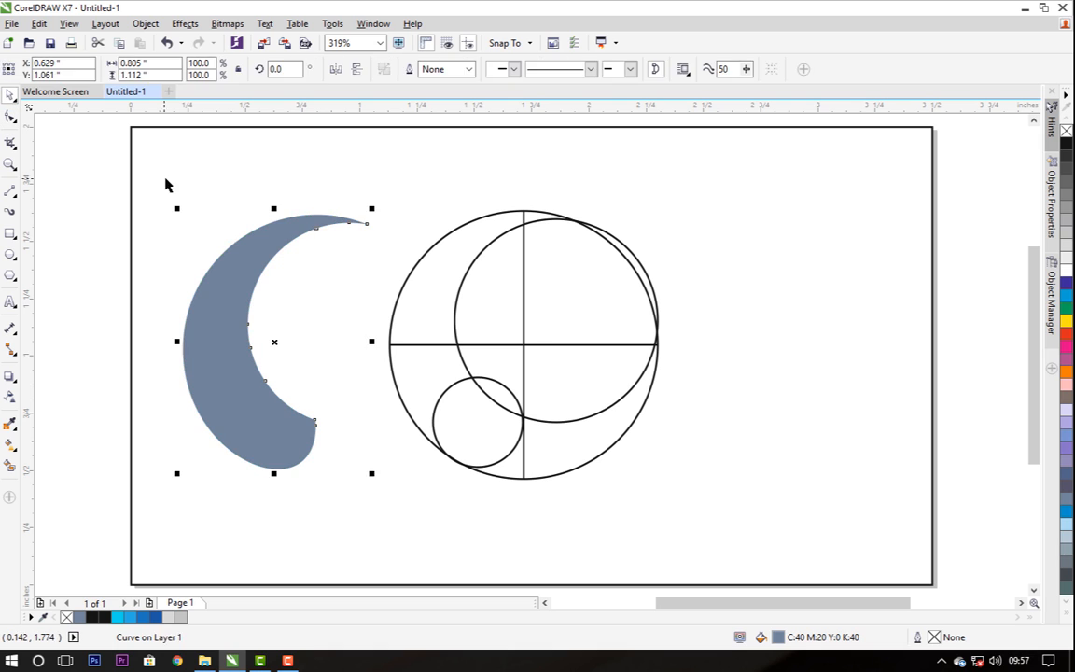
Step: Delete the construction circles and diameter lines beside the crescent
click(190, 260)
click(272, 439)
drag(802, 506, 369, 171)
key(Delete)
Step: Move the crescent to the middle of the page and give it a black hairline outline
drag(237, 271, 487, 264)
click(588, 373)
drag(519, 427, 506, 398)
right_click(1067, 145)
click(852, 257)
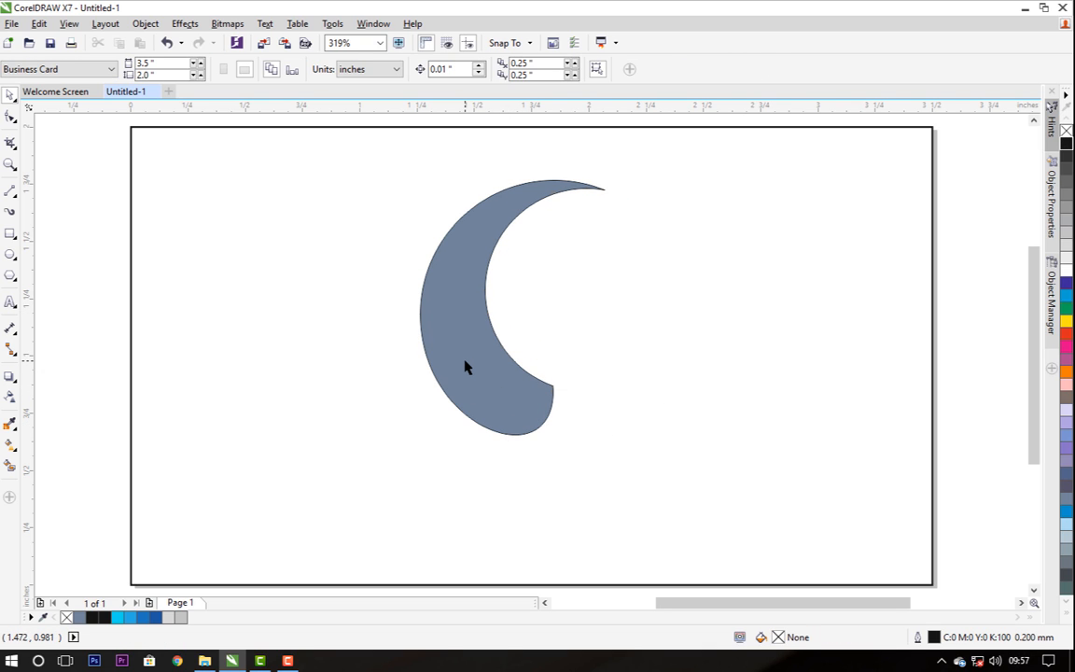
Step: Set the crescent's rotation centre on its lower inner corner and rotate a copy about 30° counterclockwise around it
click(466, 367)
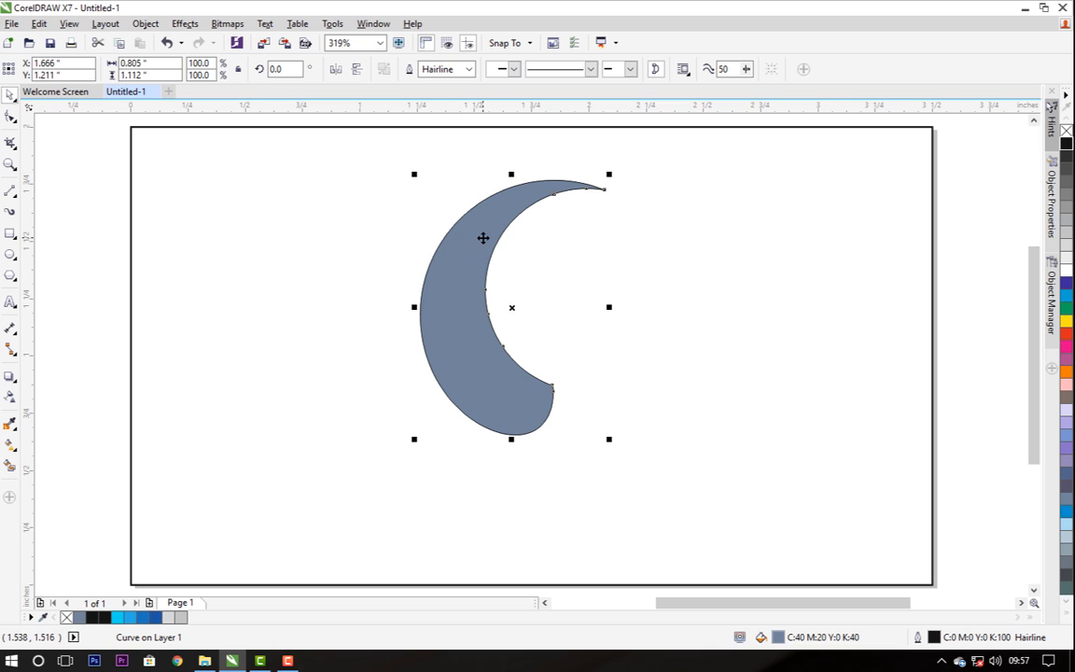
click(466, 228)
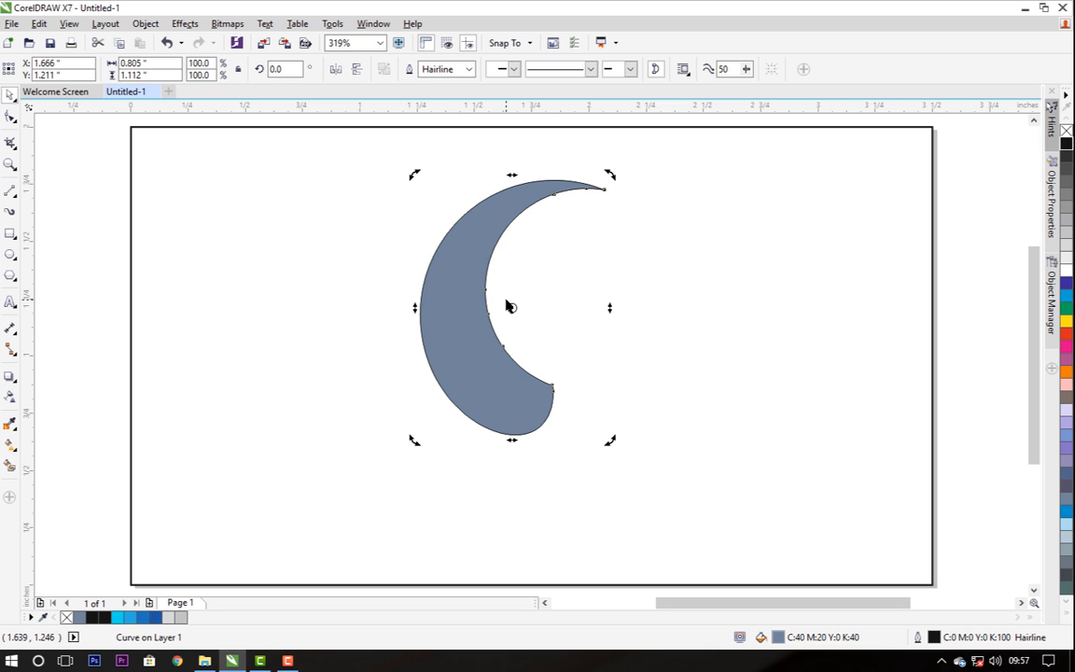
drag(511, 308, 553, 385)
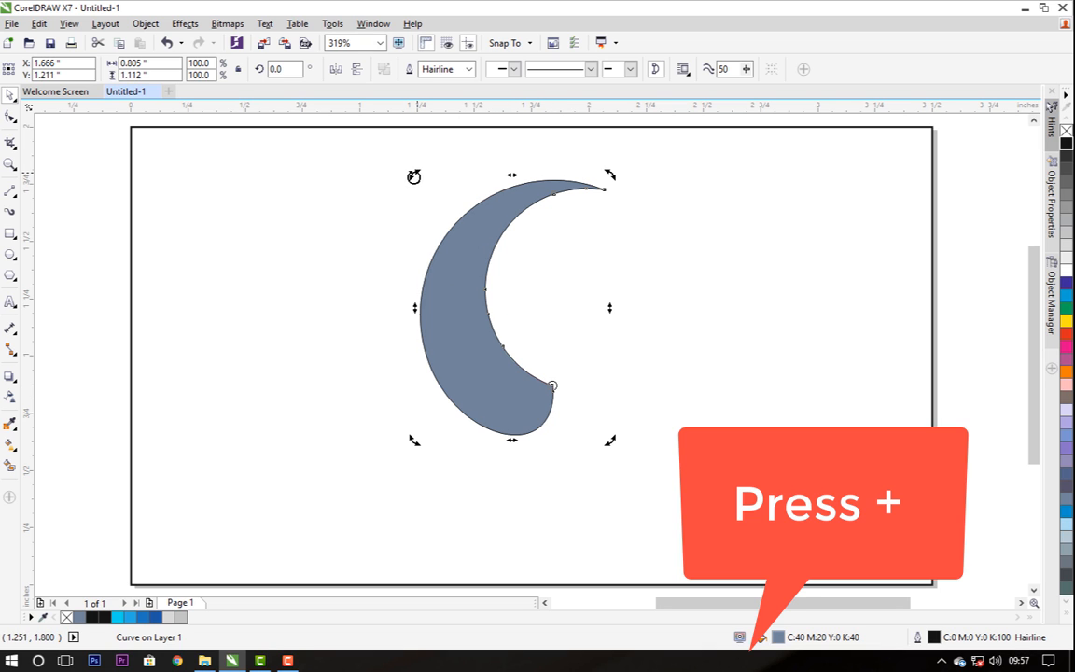
drag(414, 177, 264, 246)
key(plus)
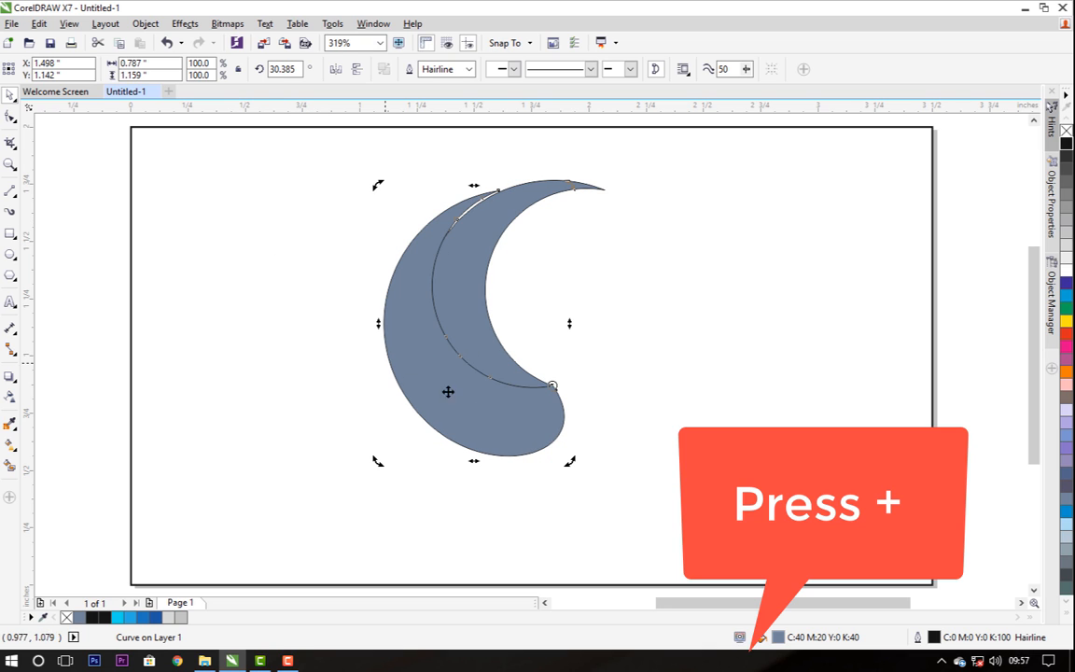
Step: Delete the unrotated crescent and rotate a copy of the remaining one about 27° further counterclockwise around the same corner
click(473, 278)
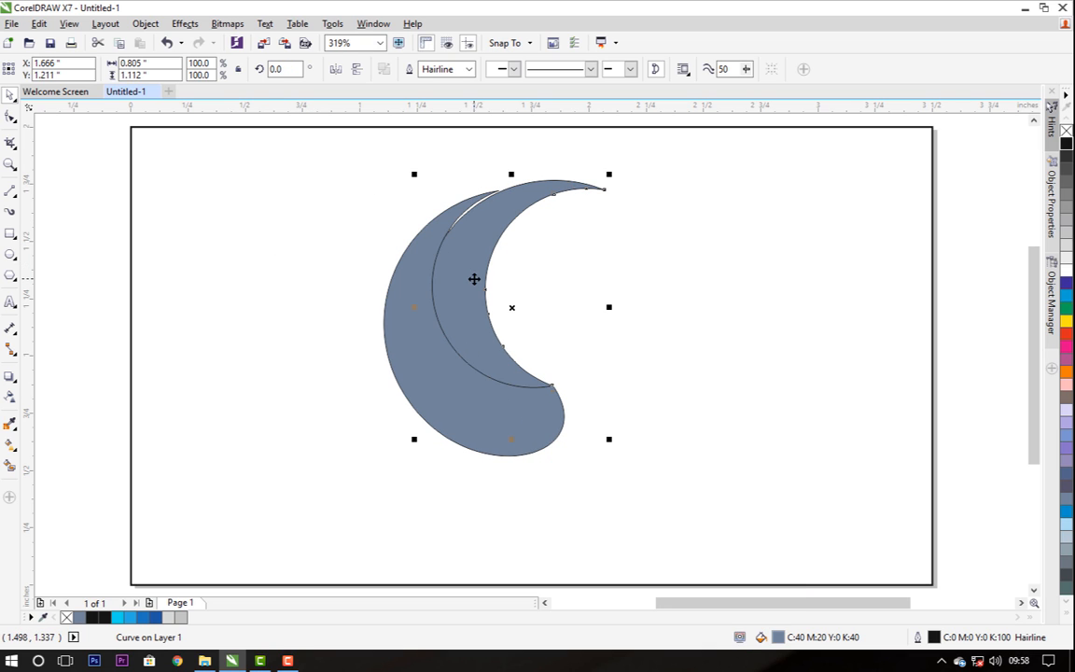
key(Delete)
click(423, 327)
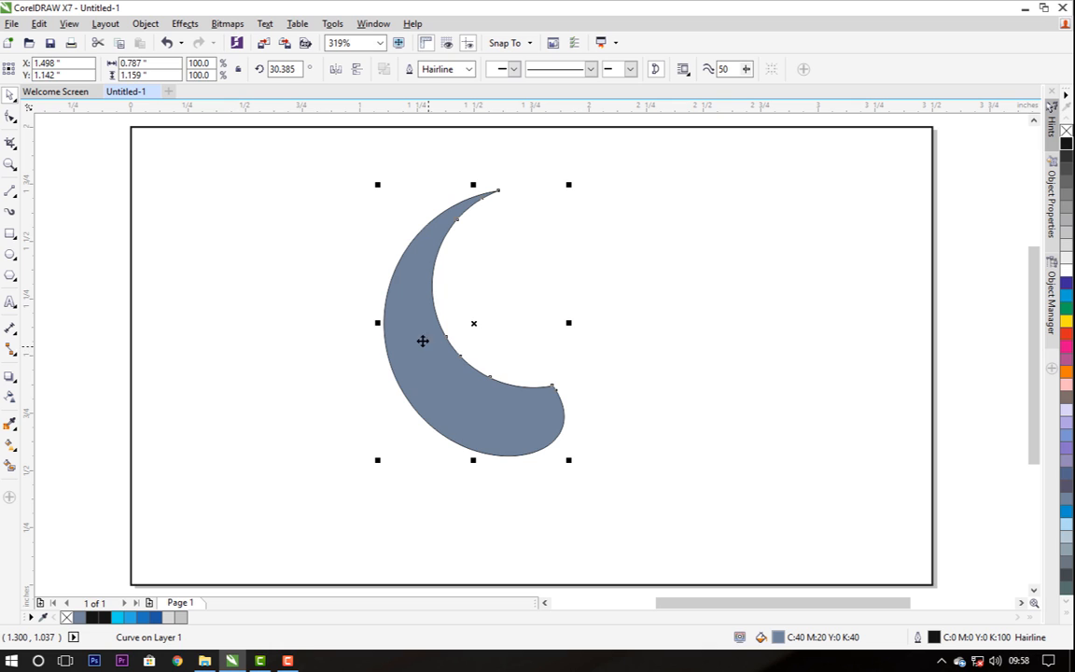
click(432, 260)
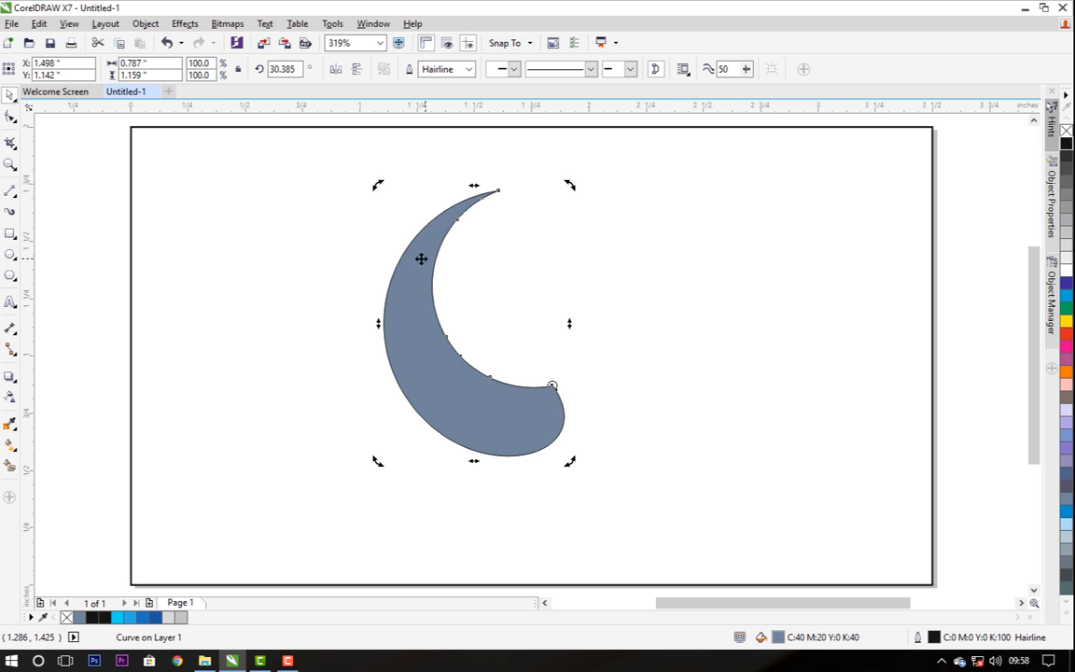
drag(380, 187, 218, 250)
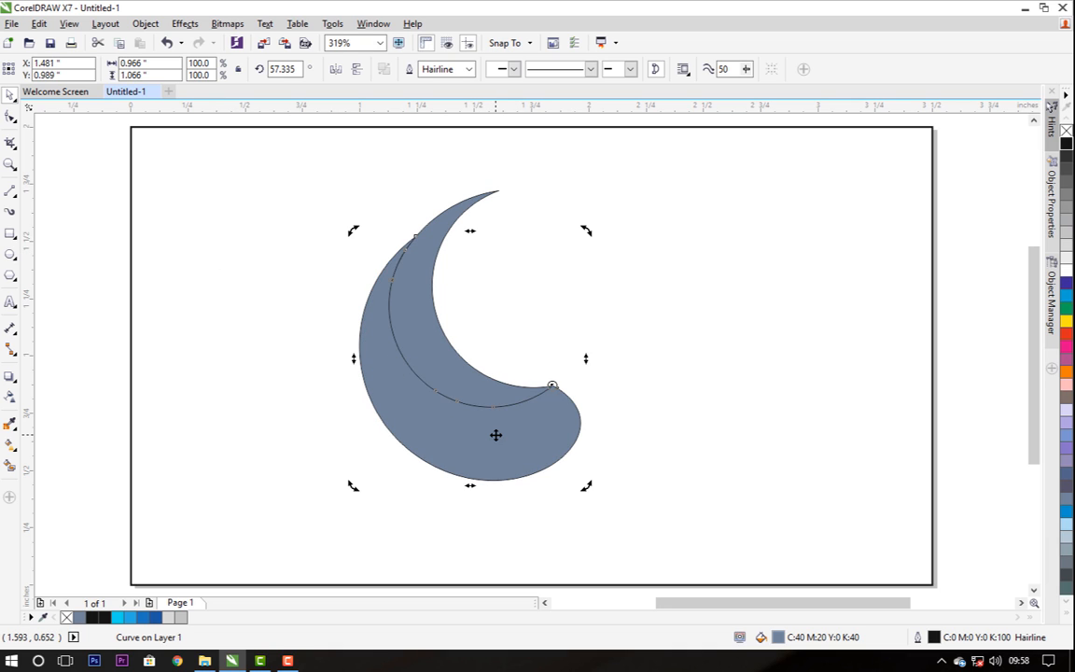
Step: Rotate two more crescent copies counterclockwise around the same inner corner, one about 37° further and the other about another 38°
click(377, 312)
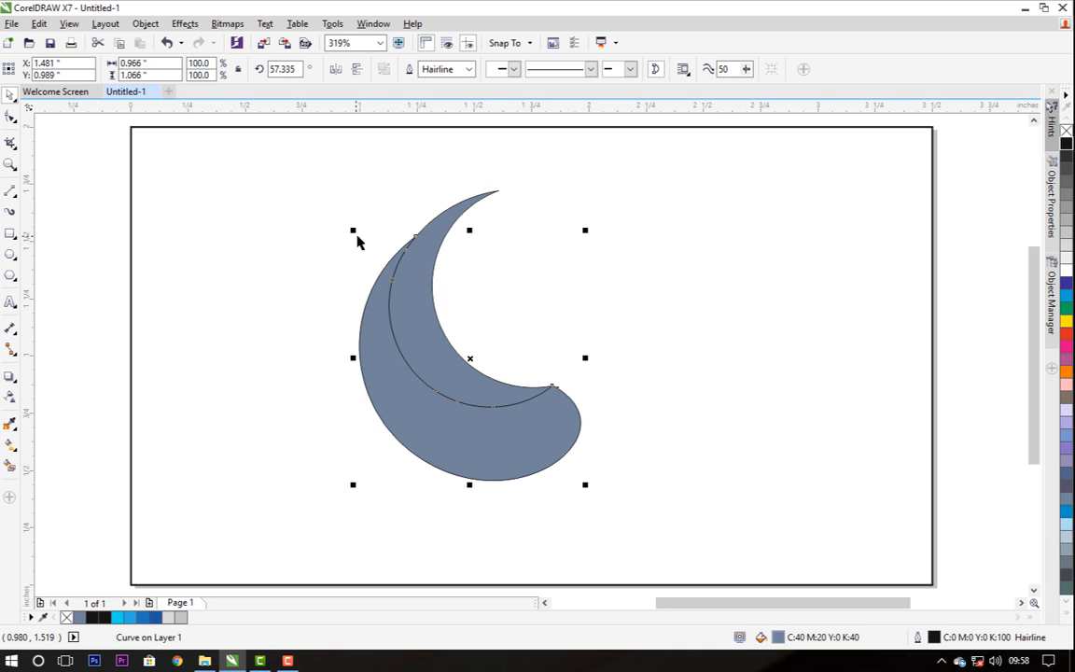
click(383, 310)
drag(355, 231, 262, 382)
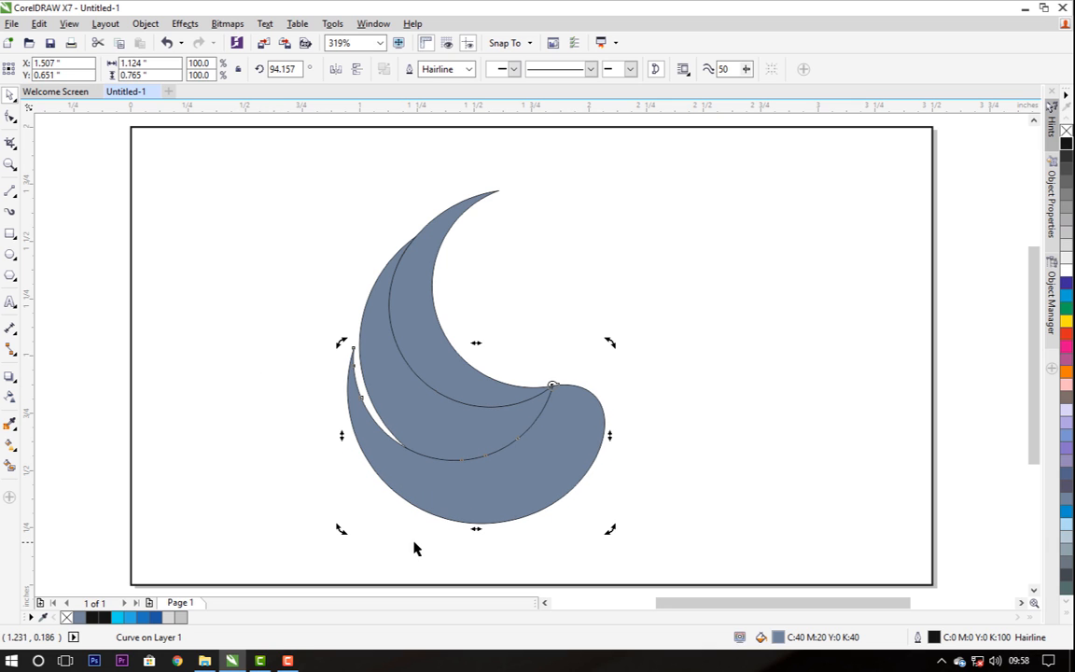
drag(343, 345, 320, 502)
click(635, 511)
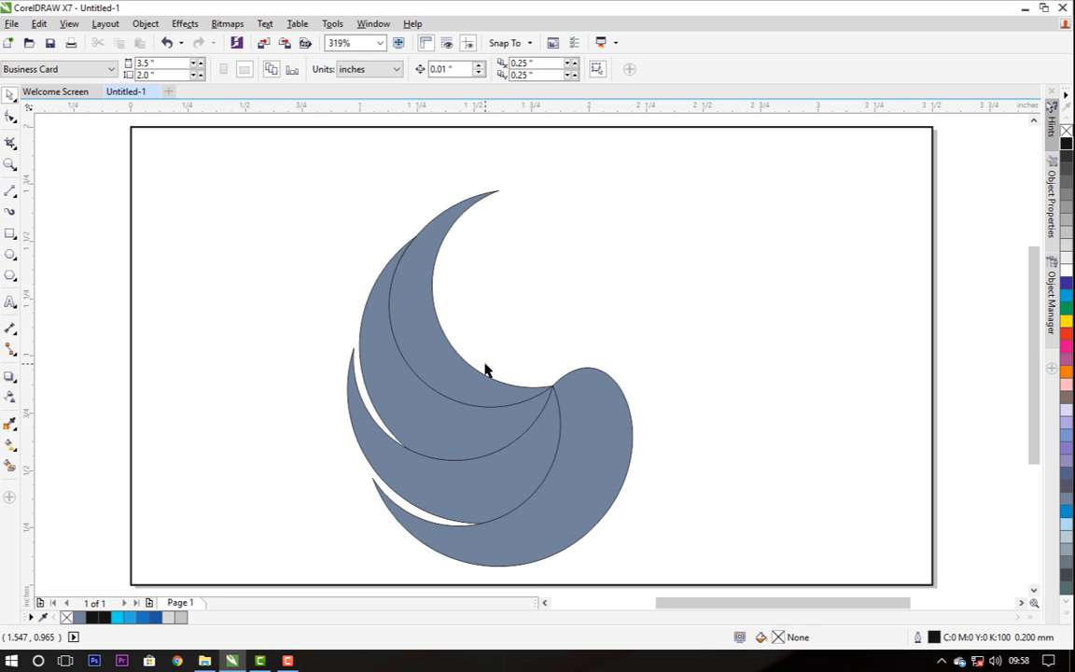
Step: Send the last rotated crescent to the back, then bring the second and finally the first crescent to the front
click(587, 461)
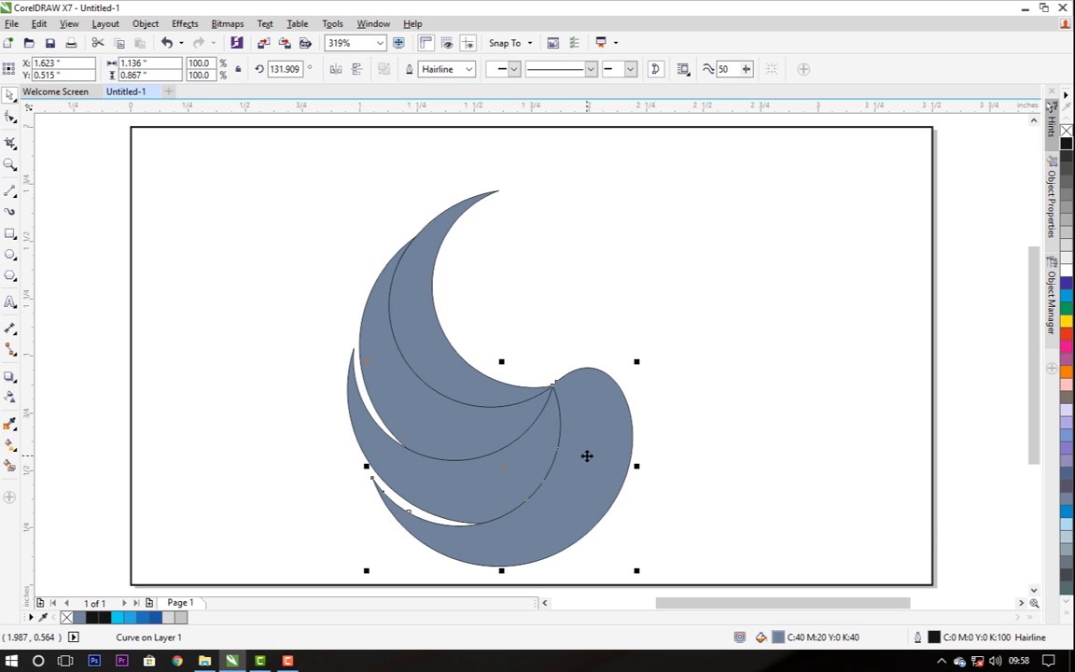
key(shift+Page_Down)
key(Escape)
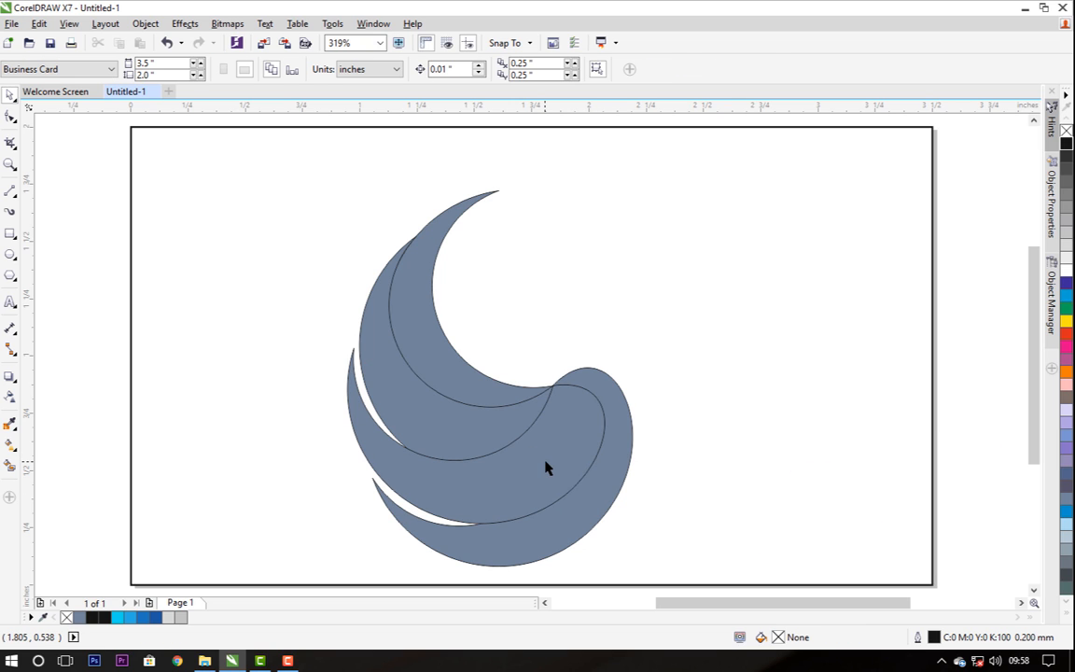
click(484, 428)
key(shift+Page_Up)
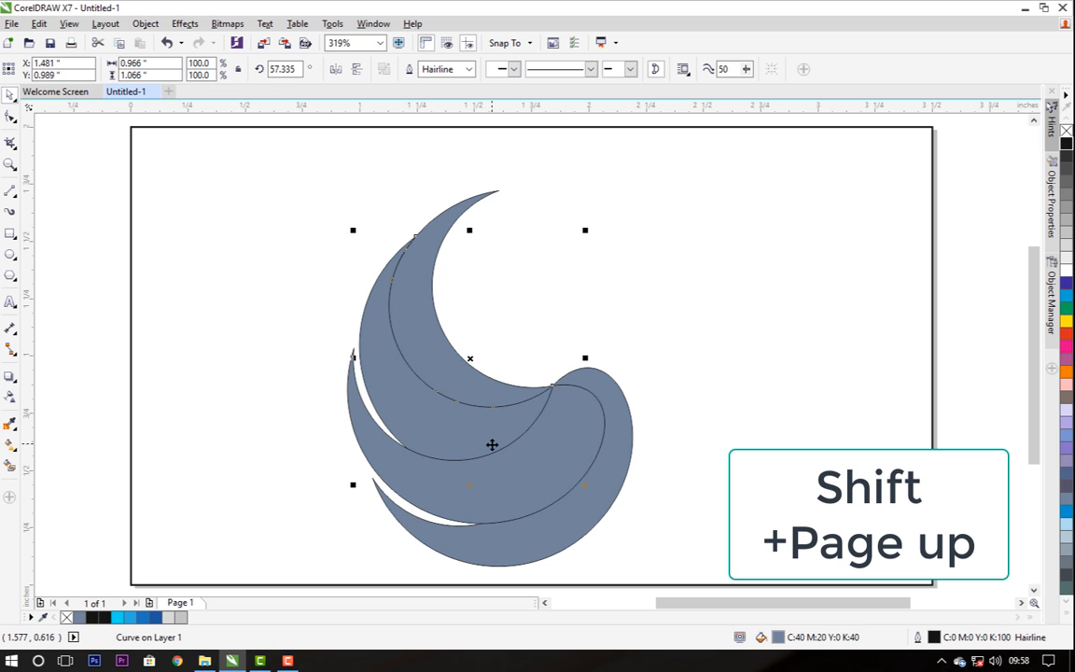
click(451, 377)
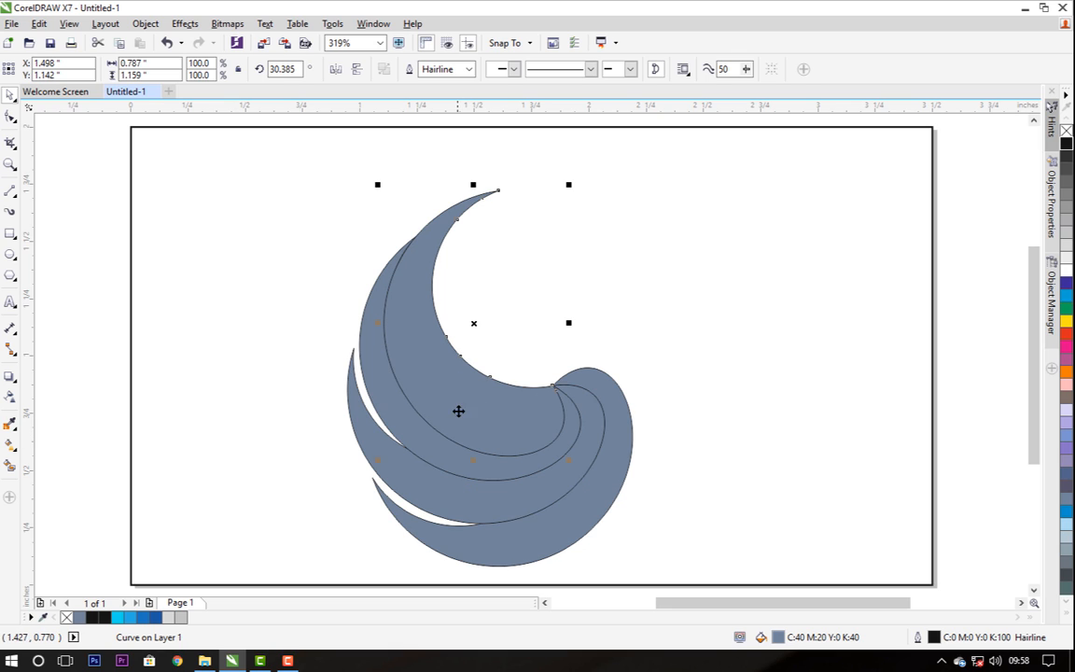
click(651, 501)
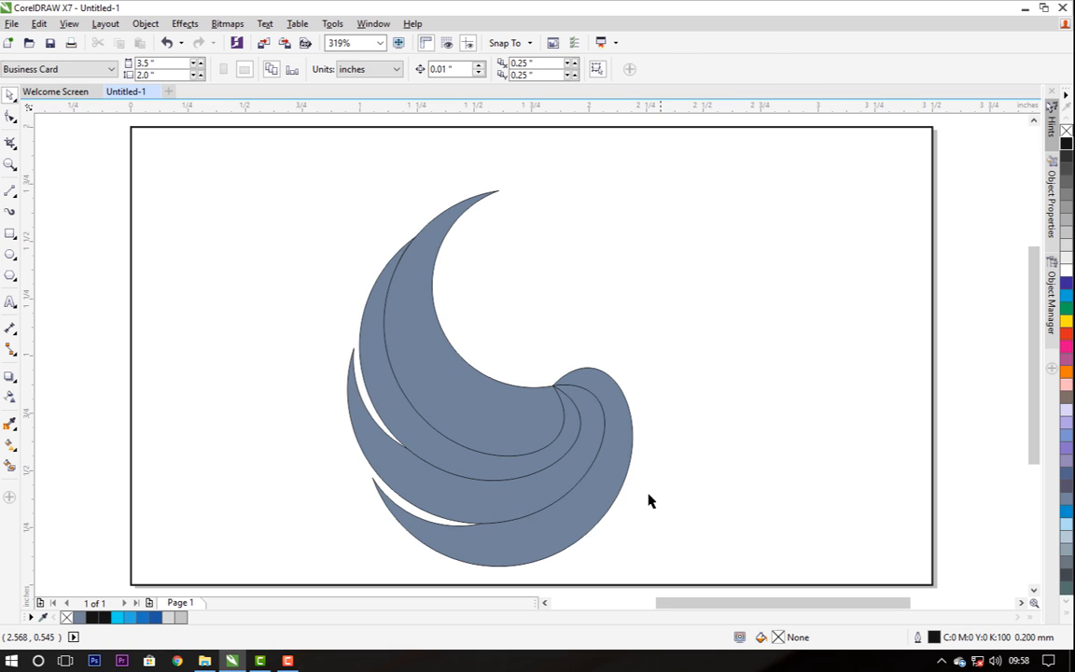
Step: Fill the front crescent dark blue, the second medium blue and the third lighter blue, using the document's blue swatches
click(505, 422)
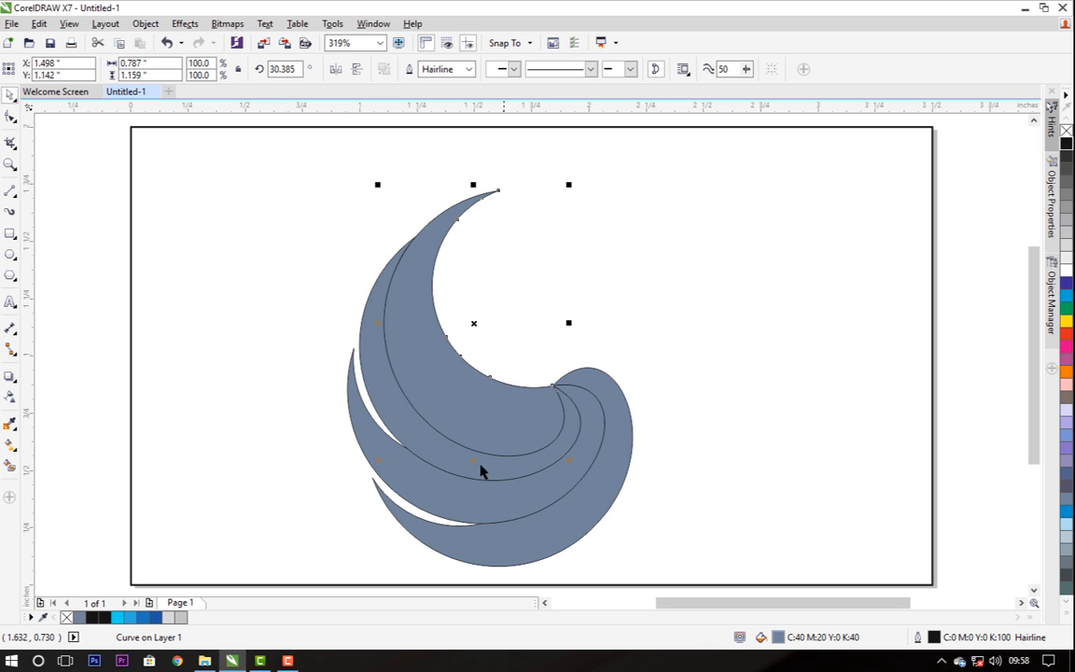
click(155, 617)
click(467, 464)
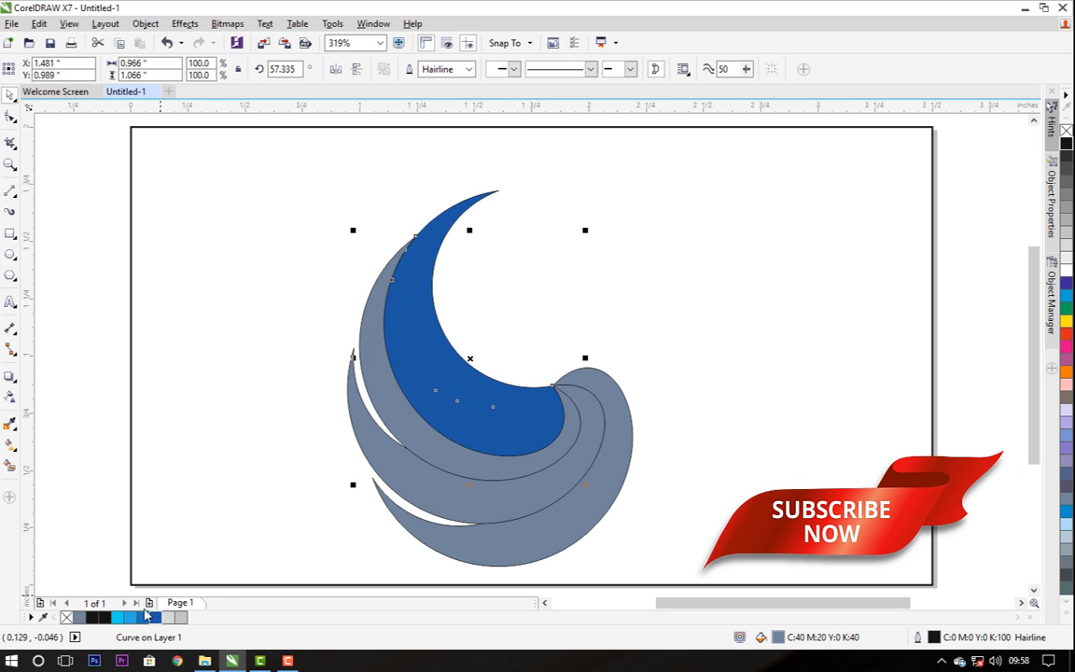
click(146, 619)
click(461, 500)
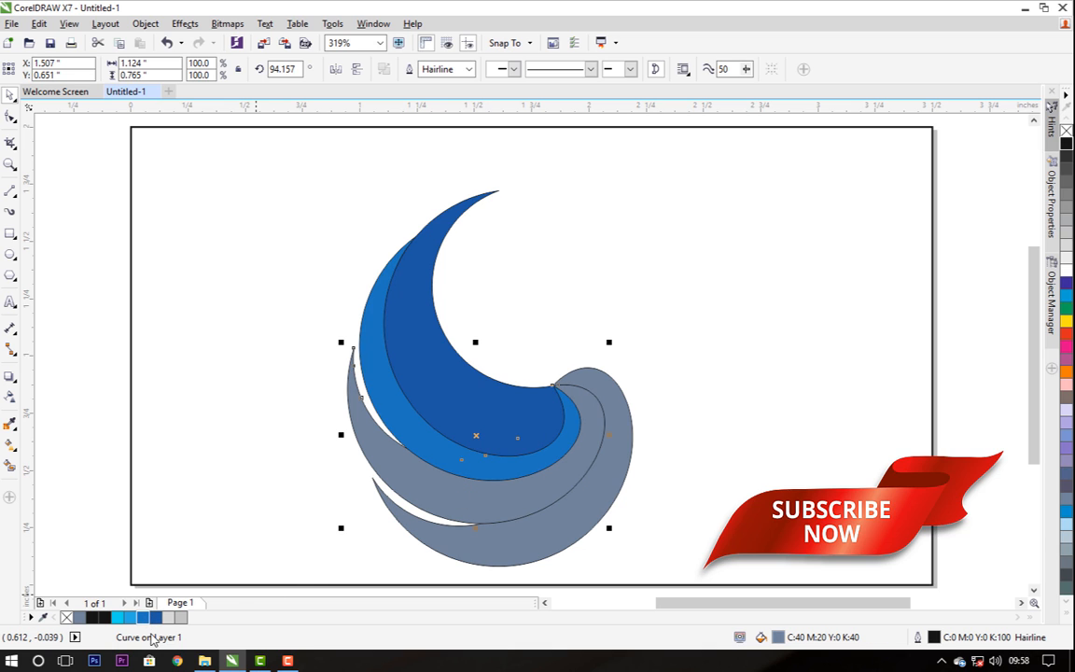
click(134, 619)
key(Escape)
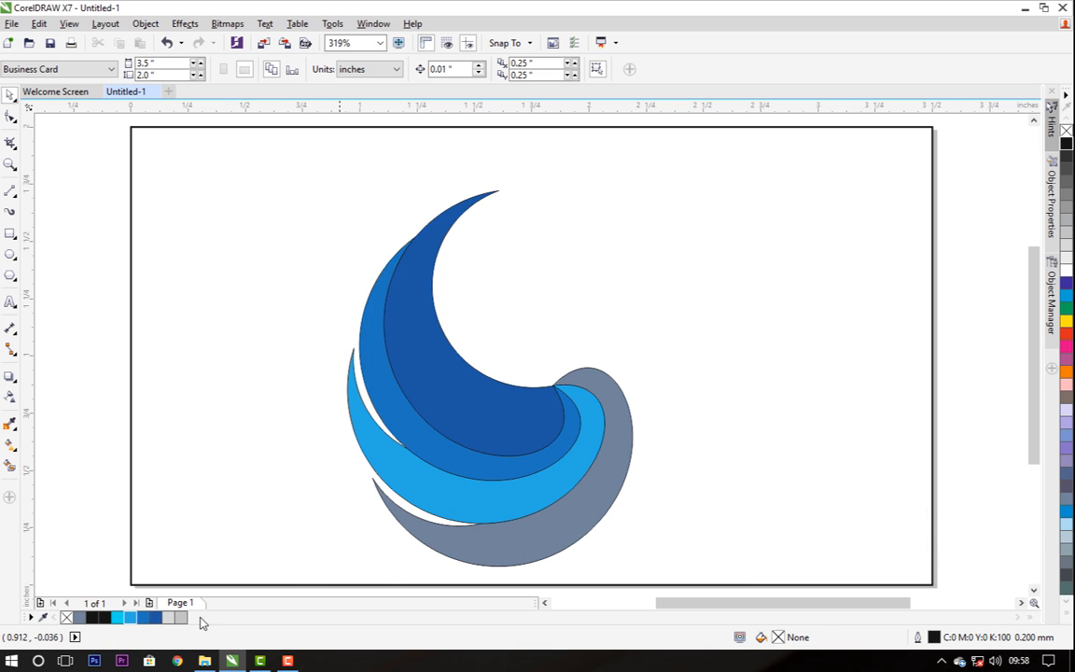
Step: Fill the rearmost, lowest crescent with the cyan document colour #00D6F0
click(113, 618)
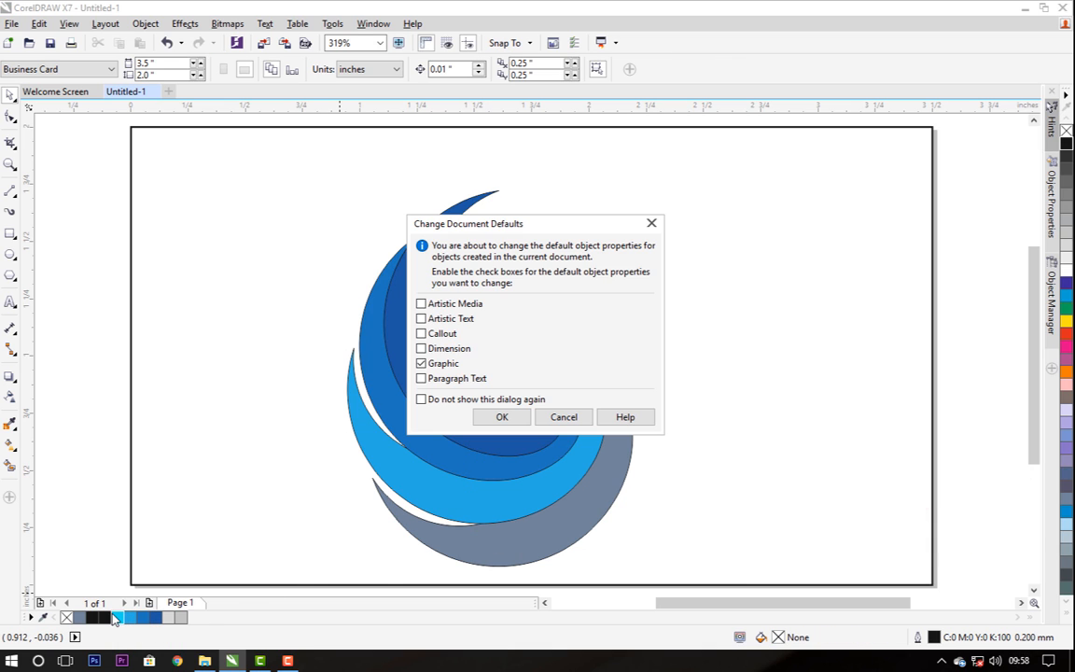
click(564, 418)
drag(701, 353, 322, 575)
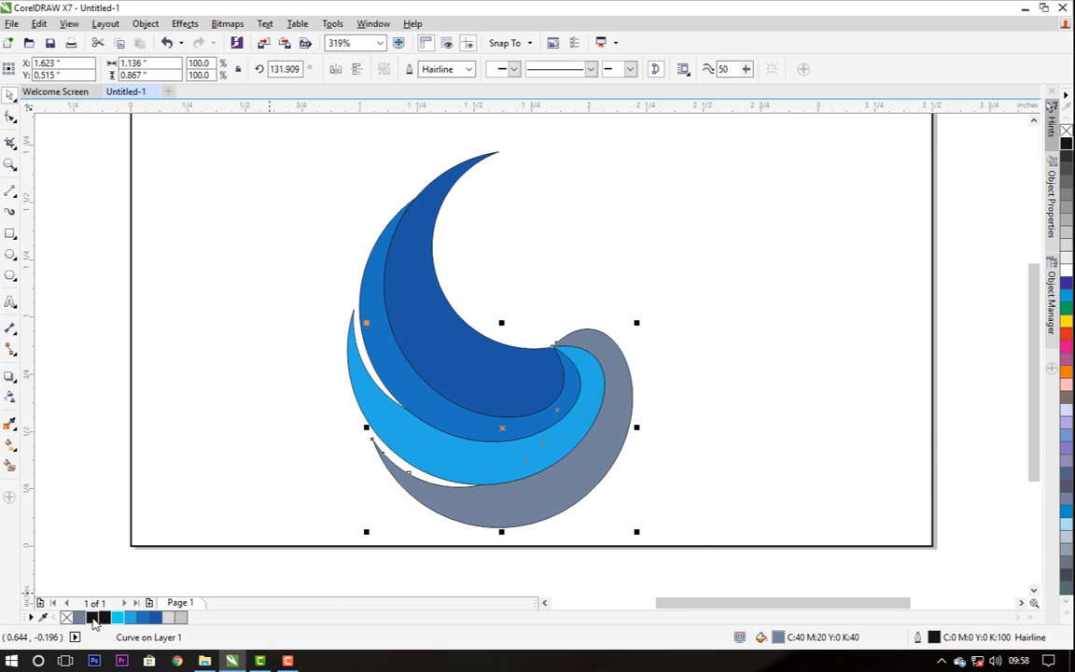
click(121, 620)
click(290, 485)
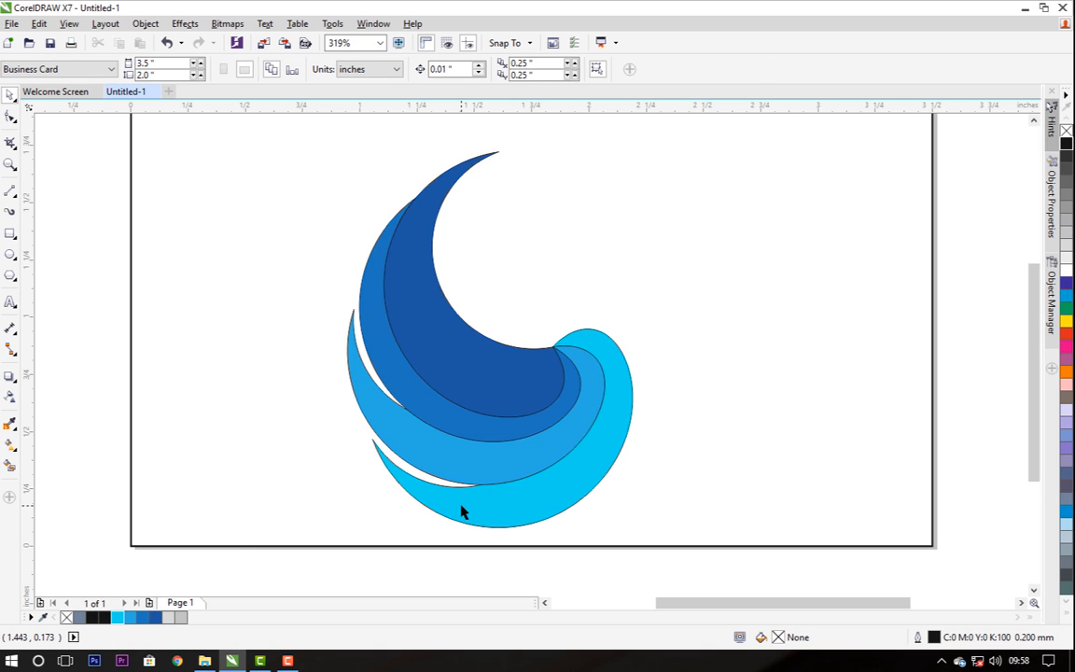
Step: Rotate the cyan crescent about 3° clockwise around the shared inner corner
click(588, 336)
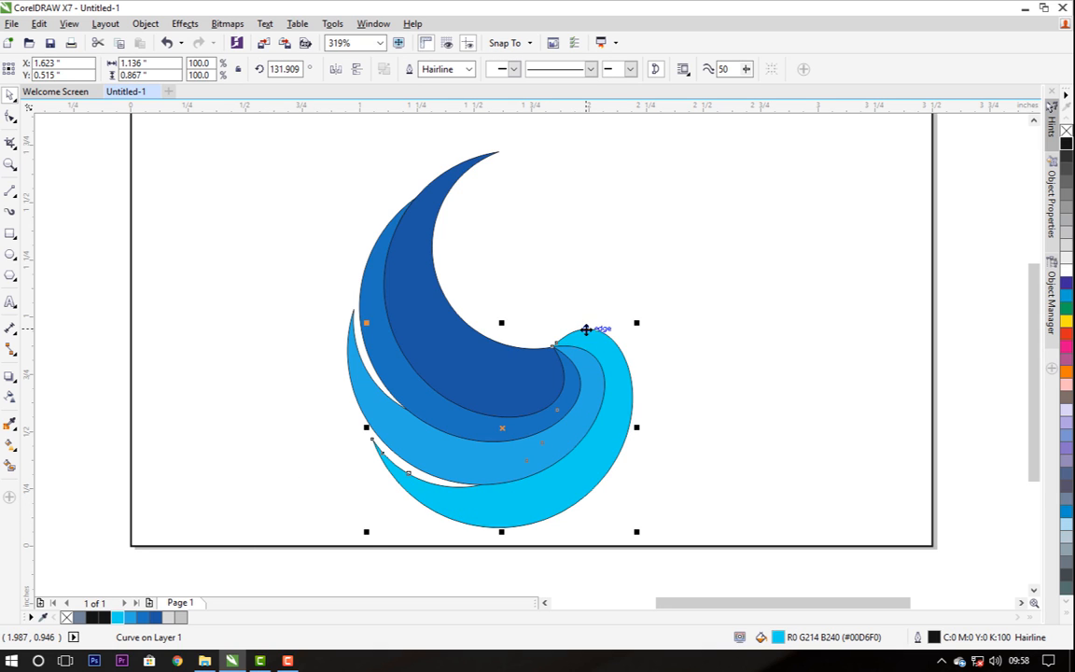
click(587, 329)
drag(363, 328, 360, 315)
click(758, 390)
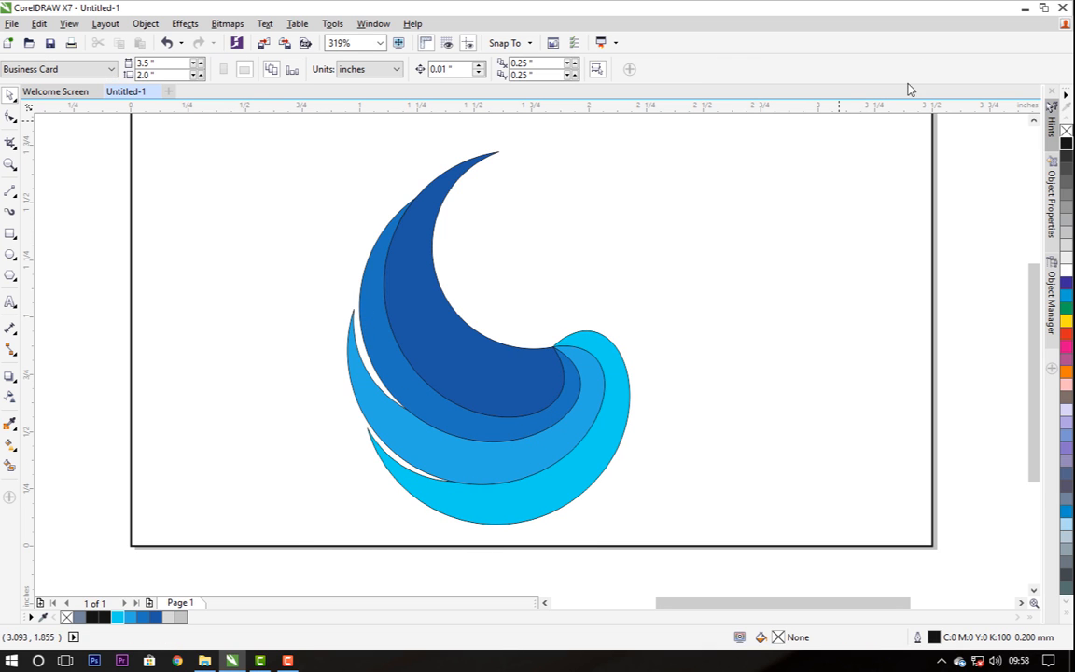
Step: Remove the outline from all four crescents
drag(720, 566, 305, 142)
scroll(363, 158, up, 1)
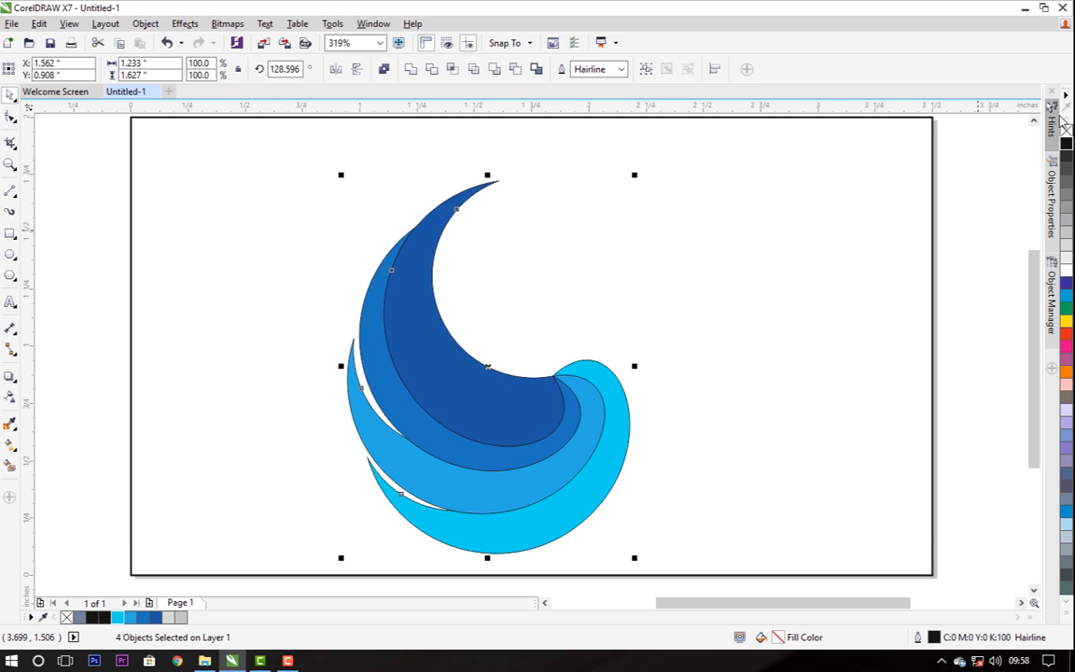
right_click(1067, 130)
click(843, 326)
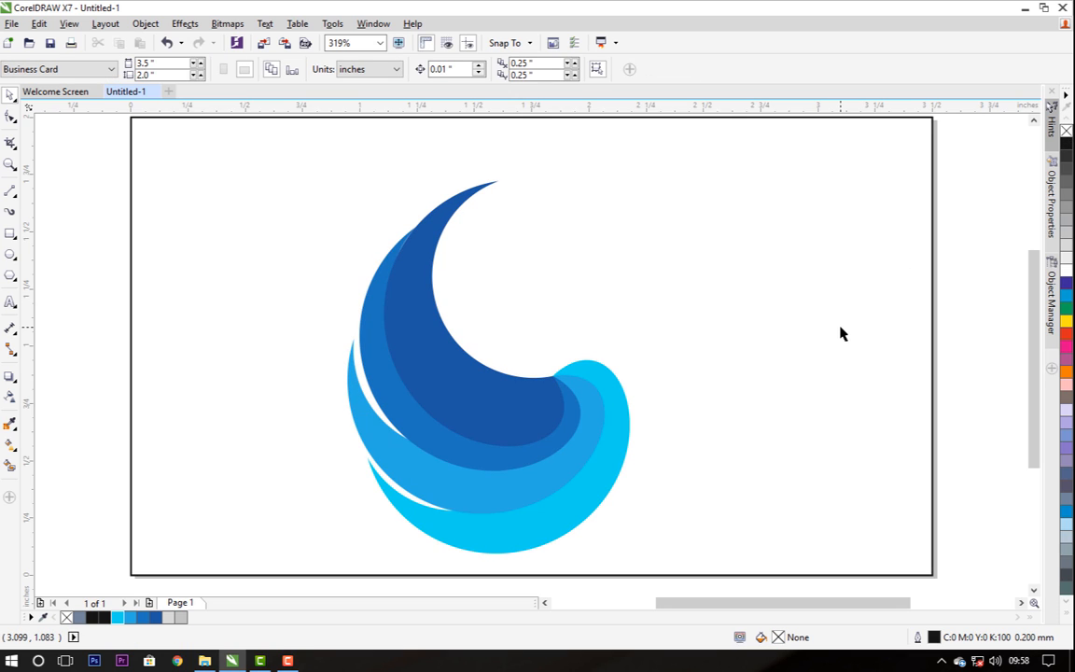
Step: Scale the four crescents together to about two thirds of their size and move them to the left part of the page
key(F5)
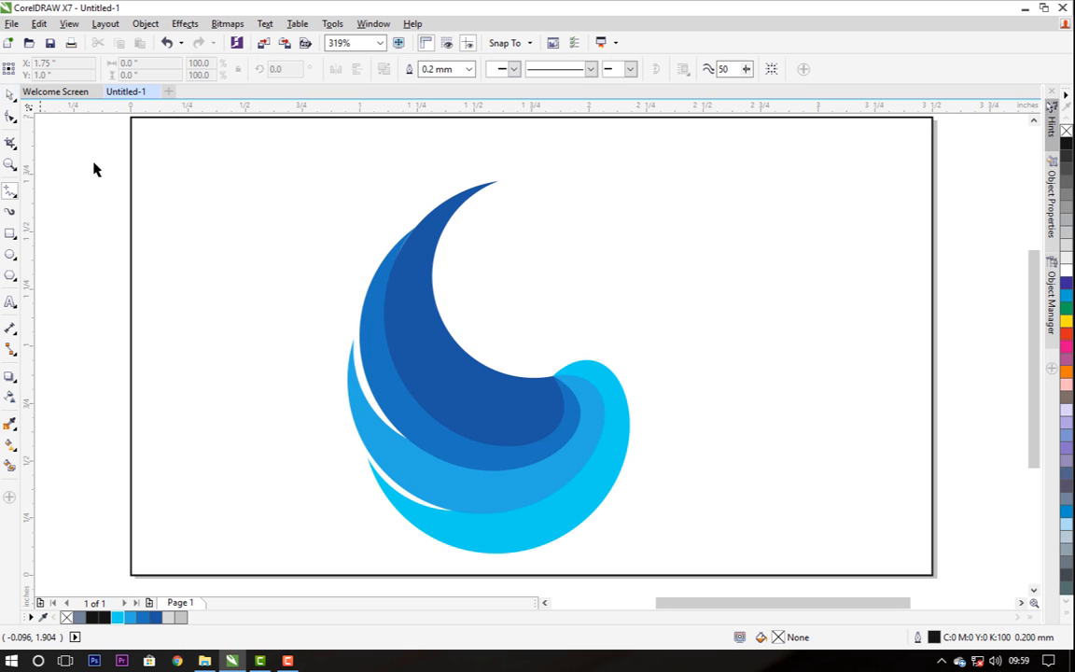
key(space)
mouse_move(275, 149)
mouse_down()
mouse_move(601, 512)
mouse_move(703, 588)
mouse_move(640, 560)
mouse_move(585, 509)
mouse_move(584, 492)
mouse_up()
key(Escape)
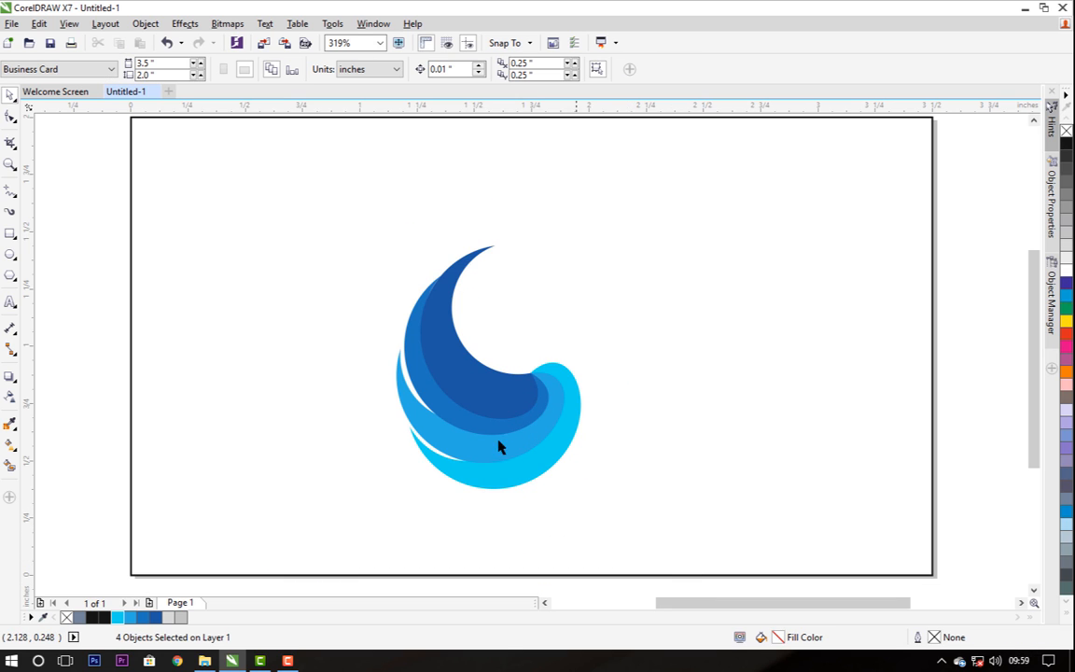
click(495, 400)
drag(494, 400, 504, 432)
click(624, 399)
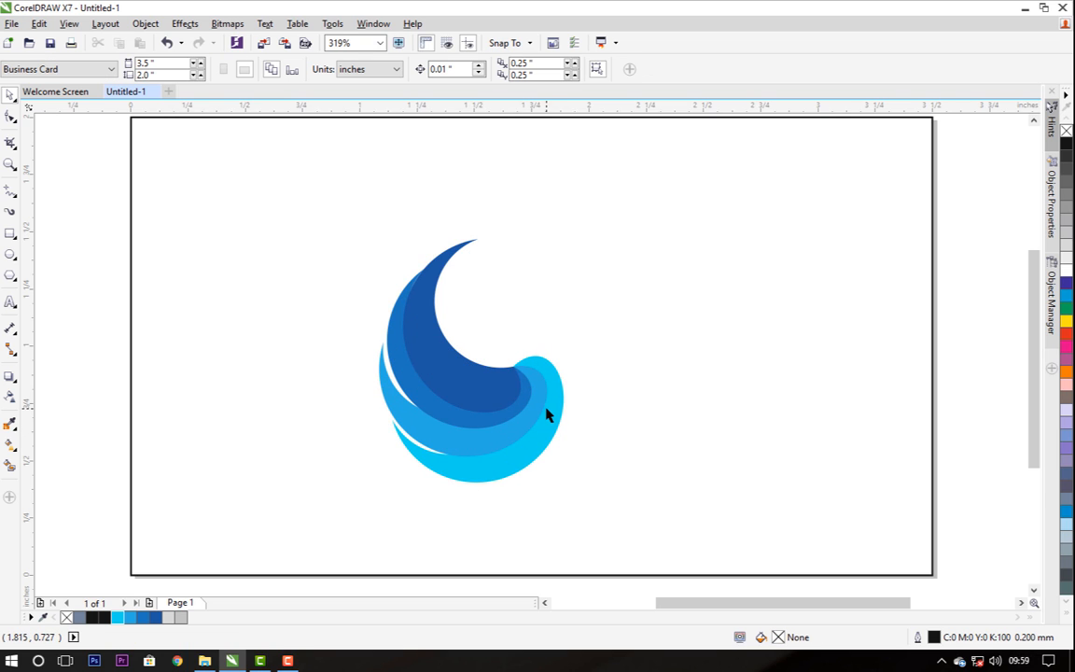
click(504, 441)
drag(504, 441, 314, 429)
click(502, 458)
Step: Draw a horizontal 2-Point Line about 1.63 inches long to the right of the crescents
key(F7)
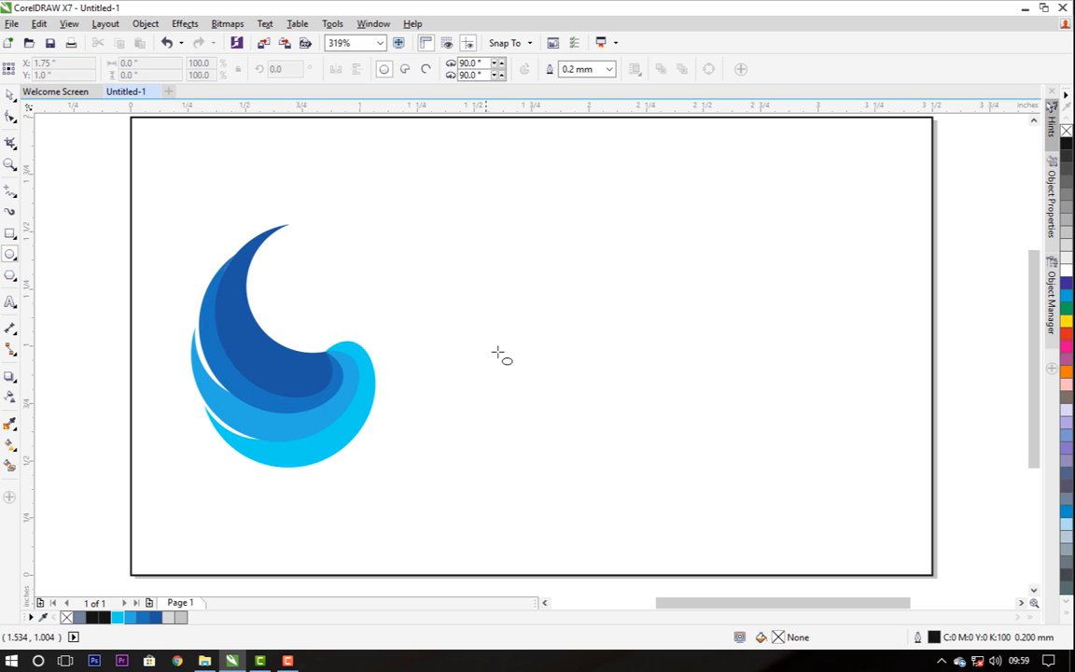
click(19, 193)
click(48, 206)
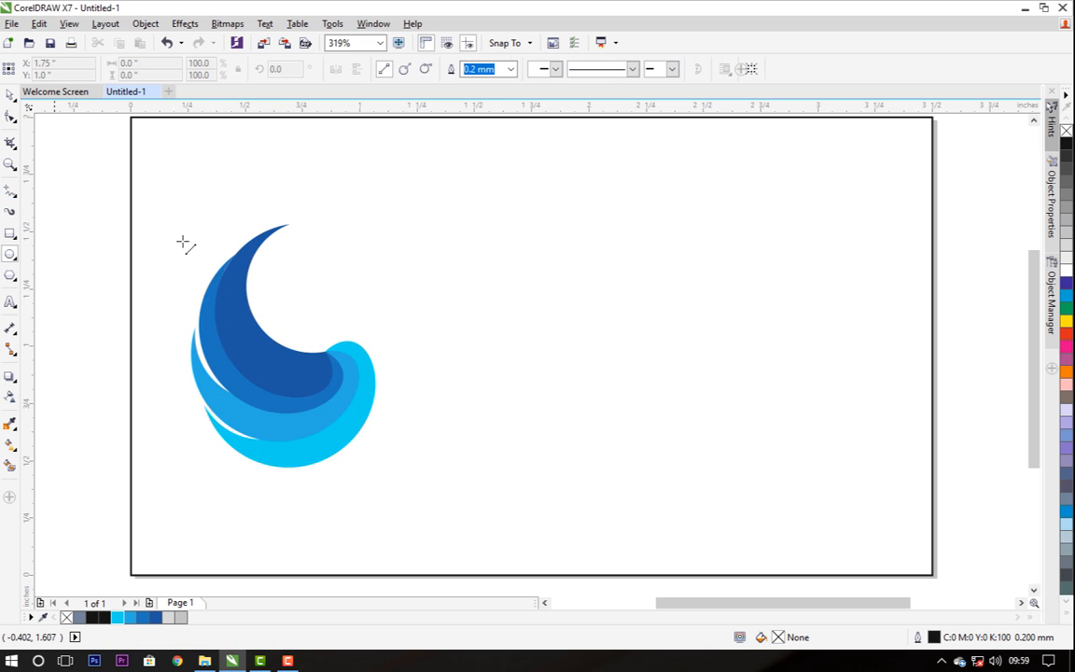
mouse_move(424, 241)
mouse_down()
mouse_move(485, 259)
mouse_move(798, 241)
mouse_up()
key(space)
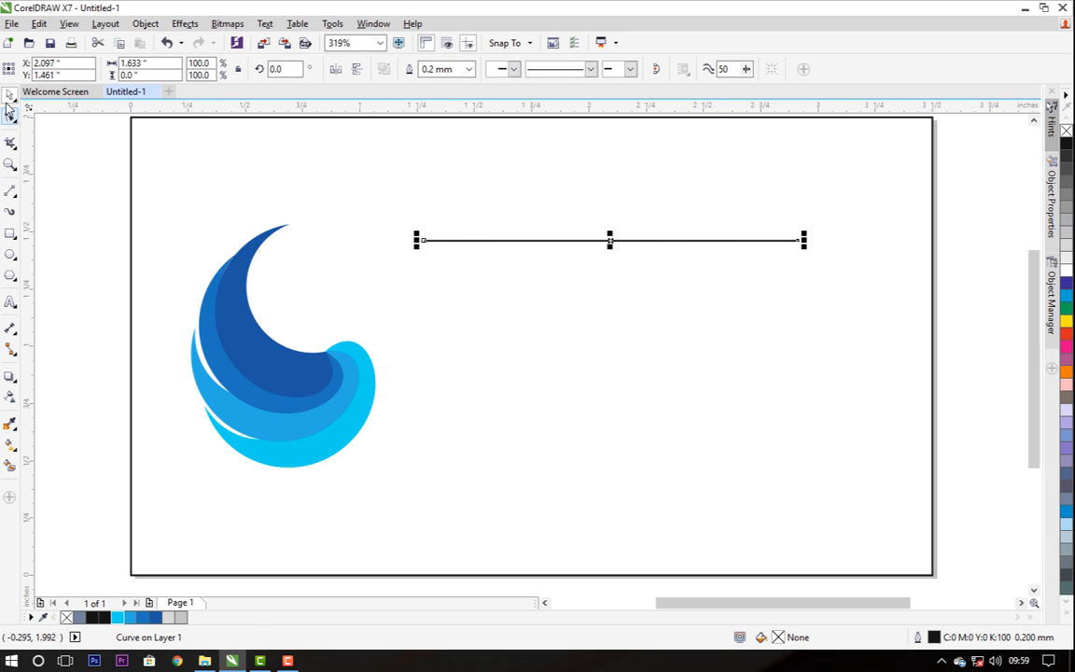
Step: Select both end nodes of the horizontal line and convert the line to a curve
click(342, 182)
click(470, 245)
key(F10)
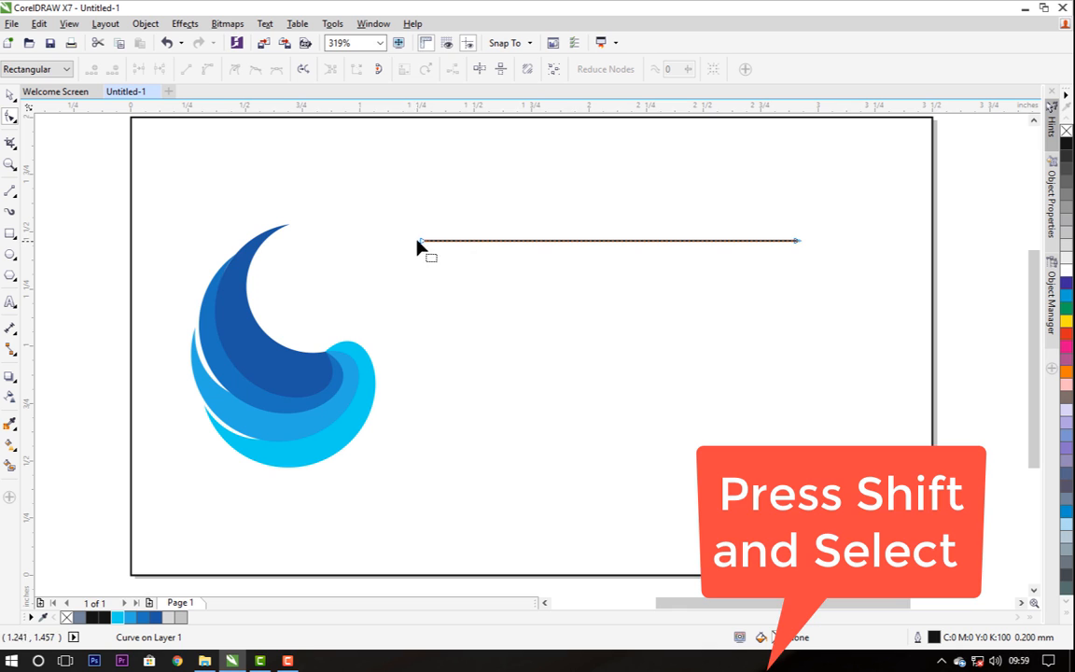
click(423, 243)
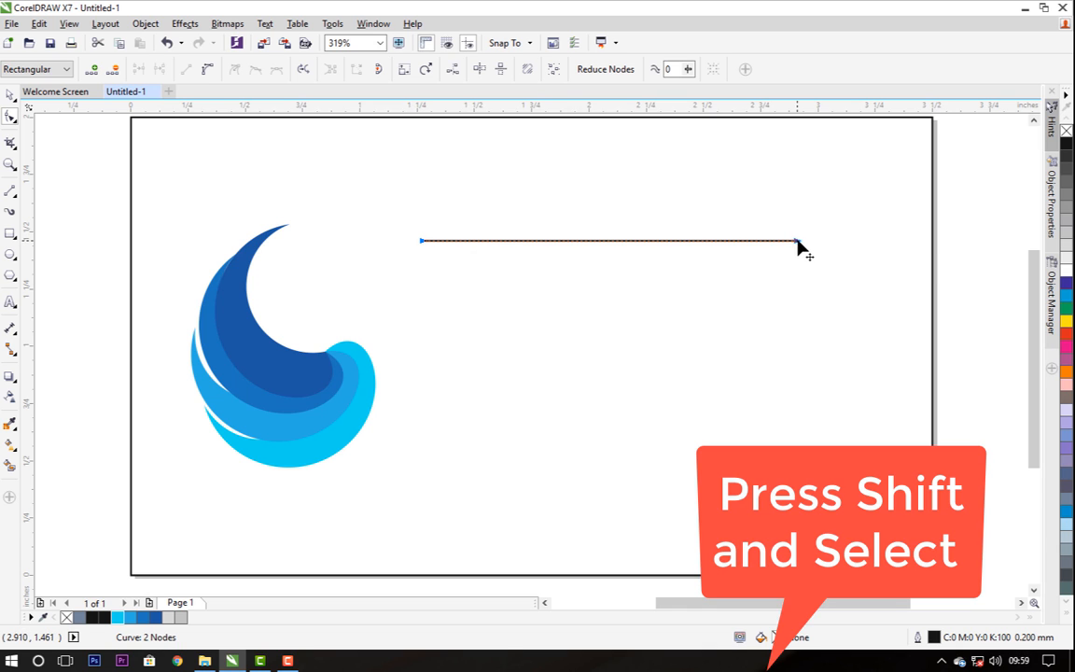
click(211, 72)
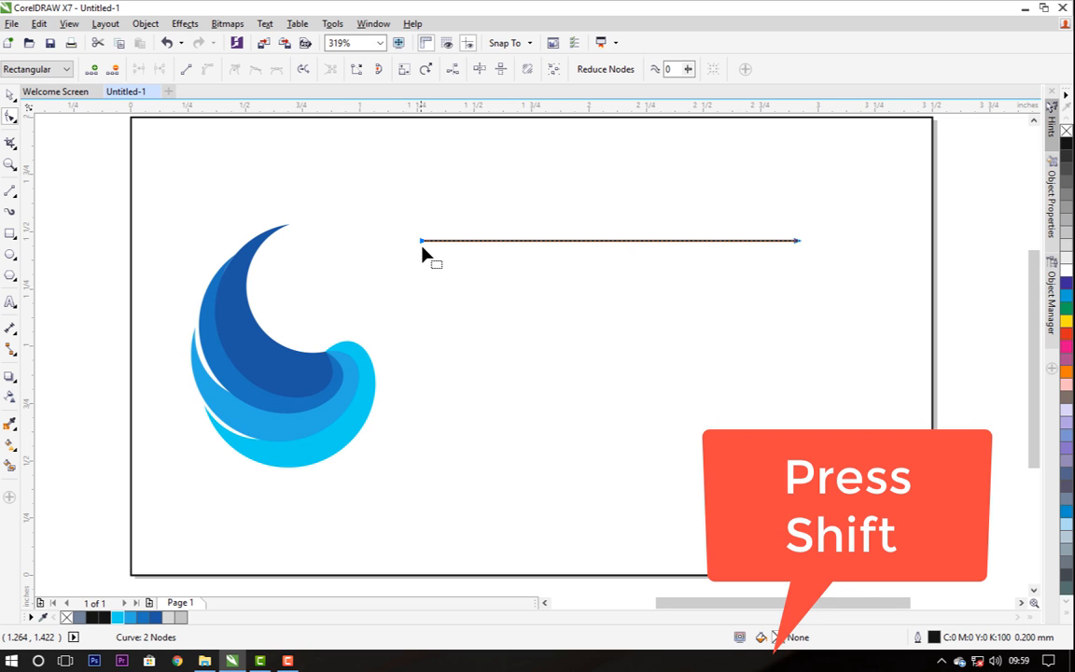
Step: Bend the curve into a gentle S about 0.18 inch high, dipping near its left end and rising near its right end
mouse_move(547, 243)
mouse_down()
mouse_move(538, 297)
mouse_move(545, 265)
mouse_up()
drag(678, 244, 671, 207)
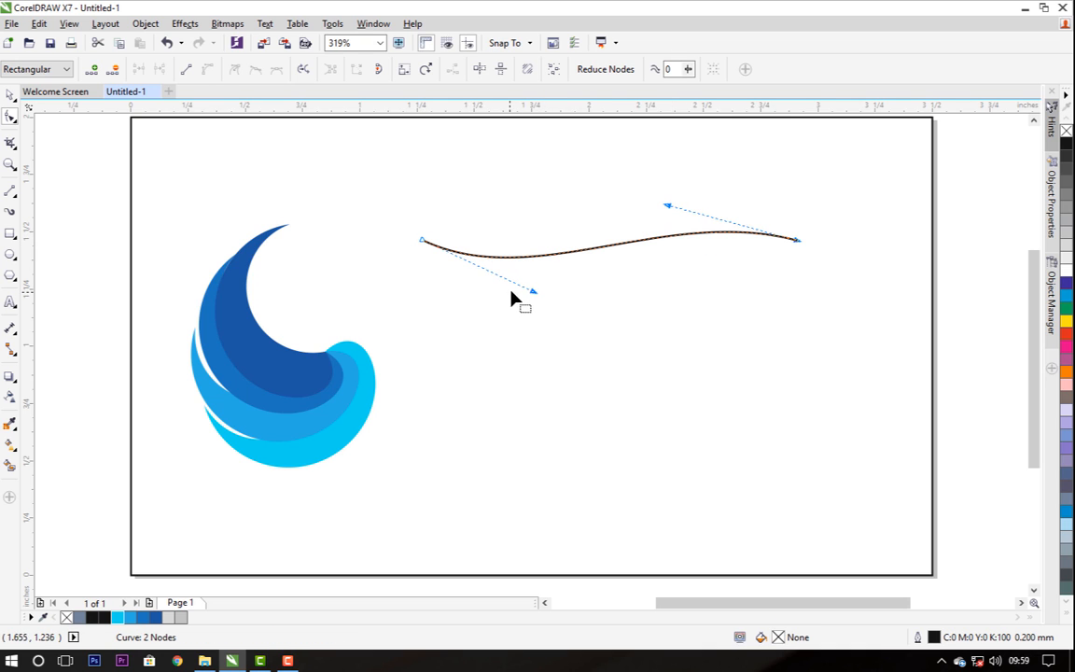
drag(536, 295, 526, 311)
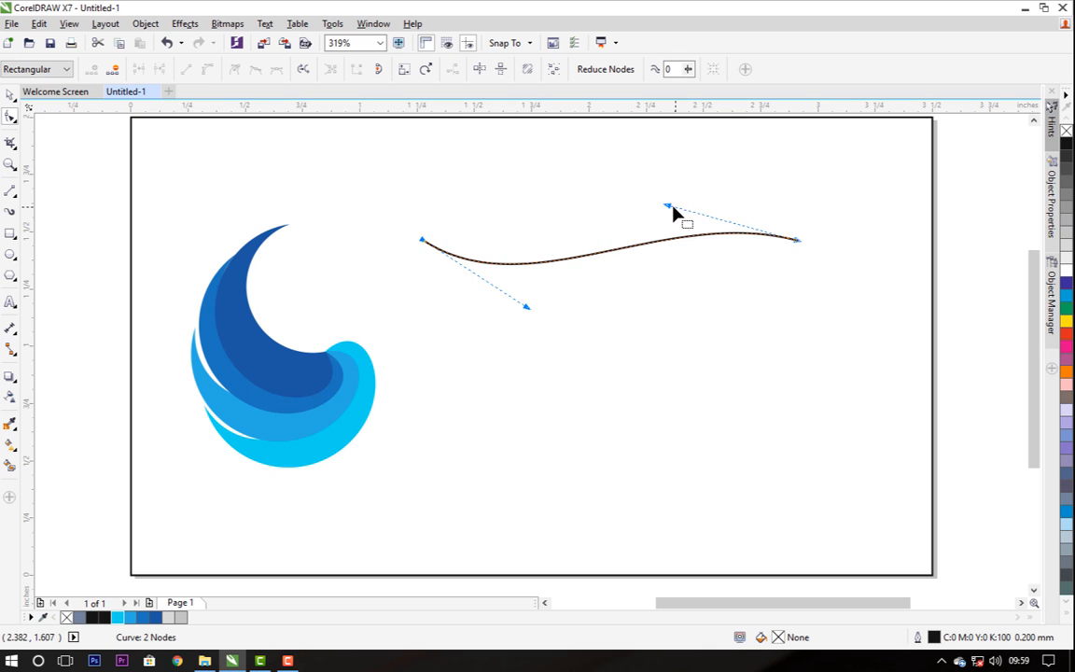
drag(674, 214, 670, 190)
drag(526, 307, 516, 322)
key(space)
click(557, 292)
Step: Duplicate the S-curve in place and bend the copy lower between the shared end points, with a deeper dip near the left end
click(550, 263)
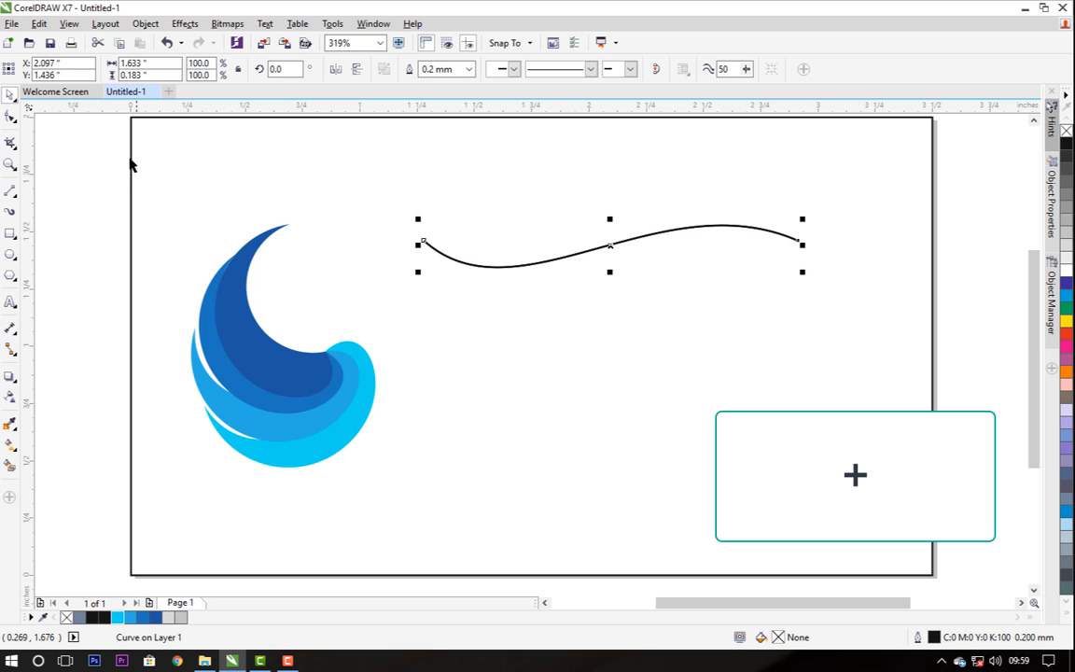
click(423, 243)
double_click(423, 243)
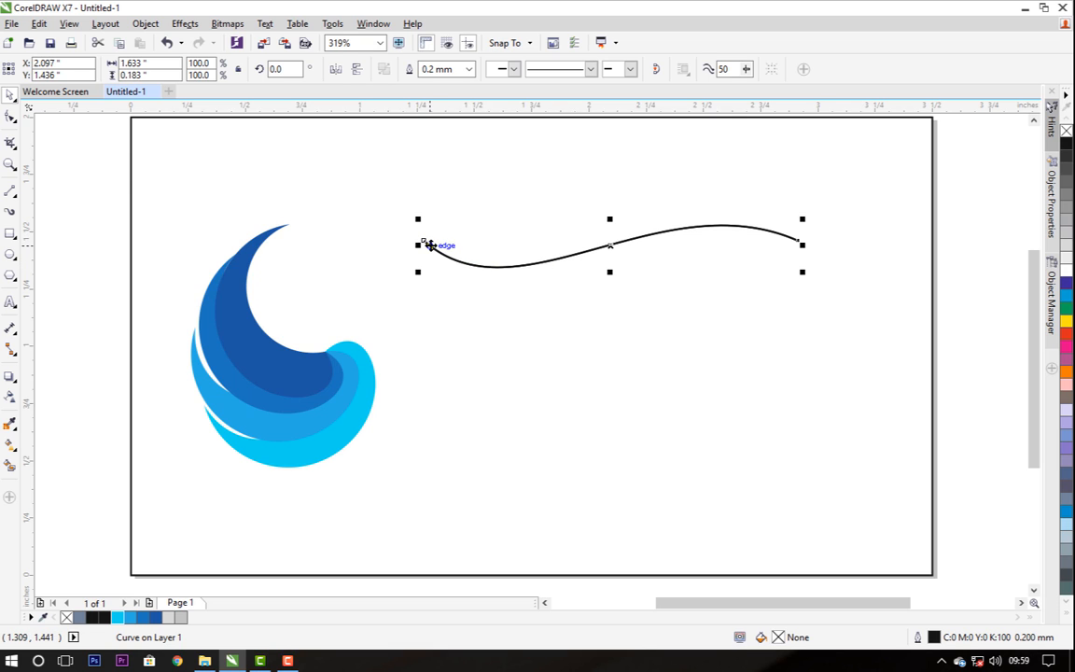
click(425, 243)
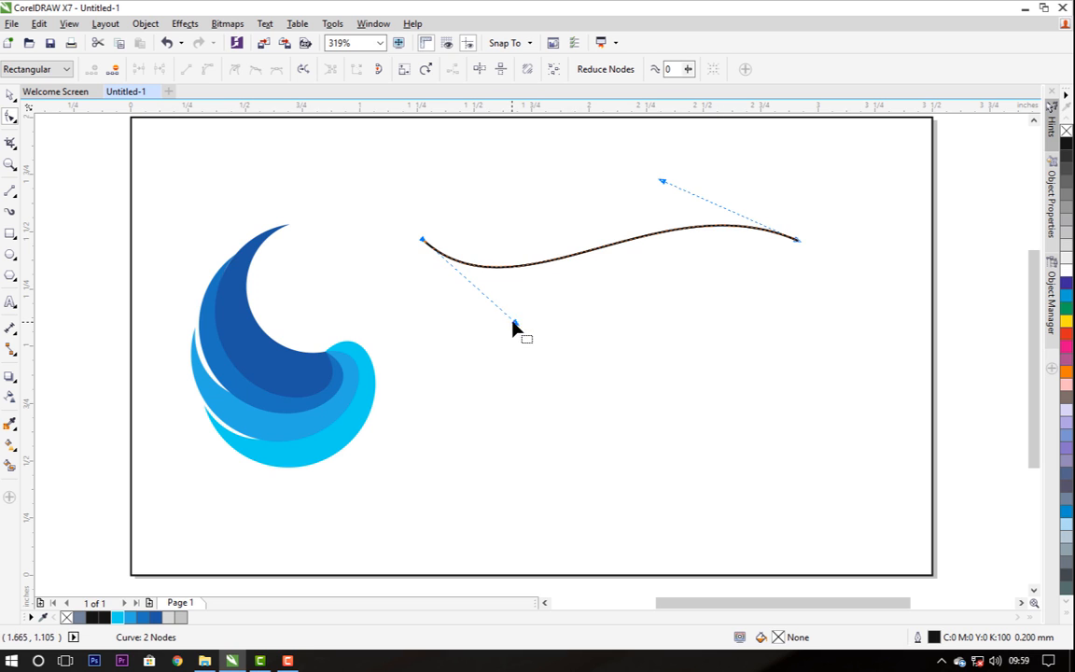
drag(514, 326, 507, 366)
drag(669, 189, 668, 218)
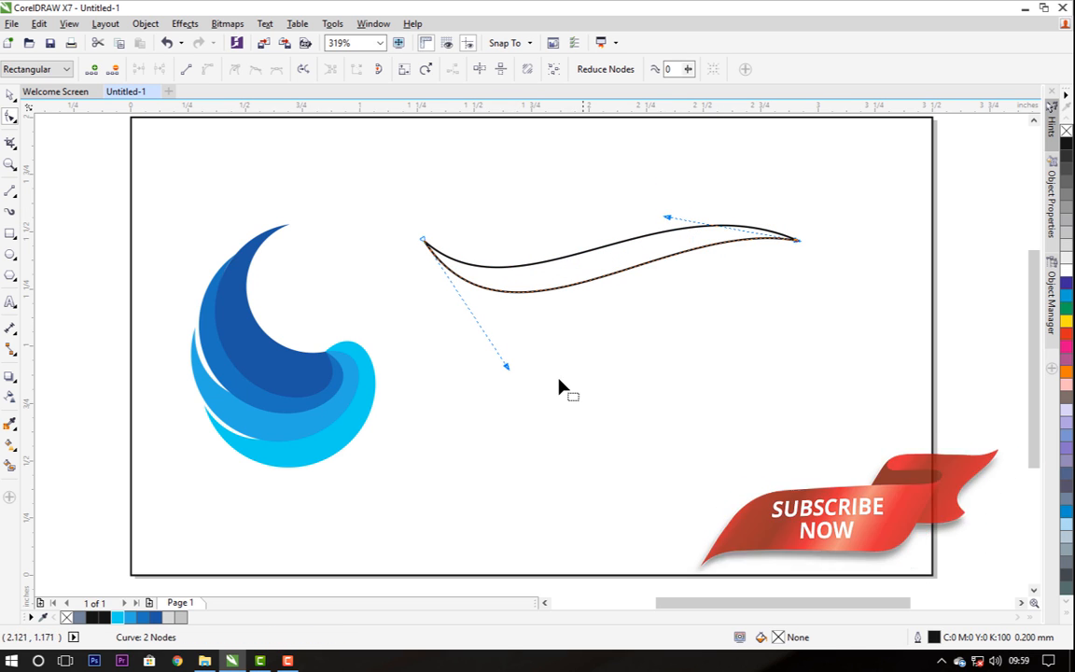
drag(507, 369, 501, 389)
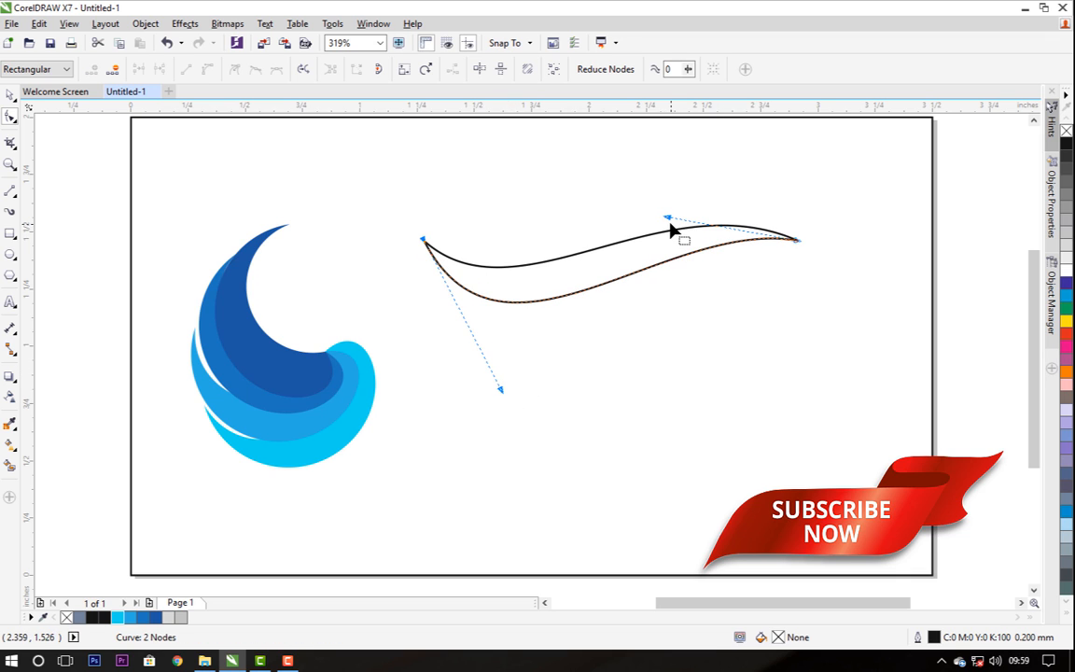
Step: Reshape the lower S-curve with a shallower dip so it runs closer beneath the upper curve, about 0.21 inch high
mouse_move(670, 222)
mouse_down()
mouse_move(676, 233)
mouse_move(672, 202)
mouse_up()
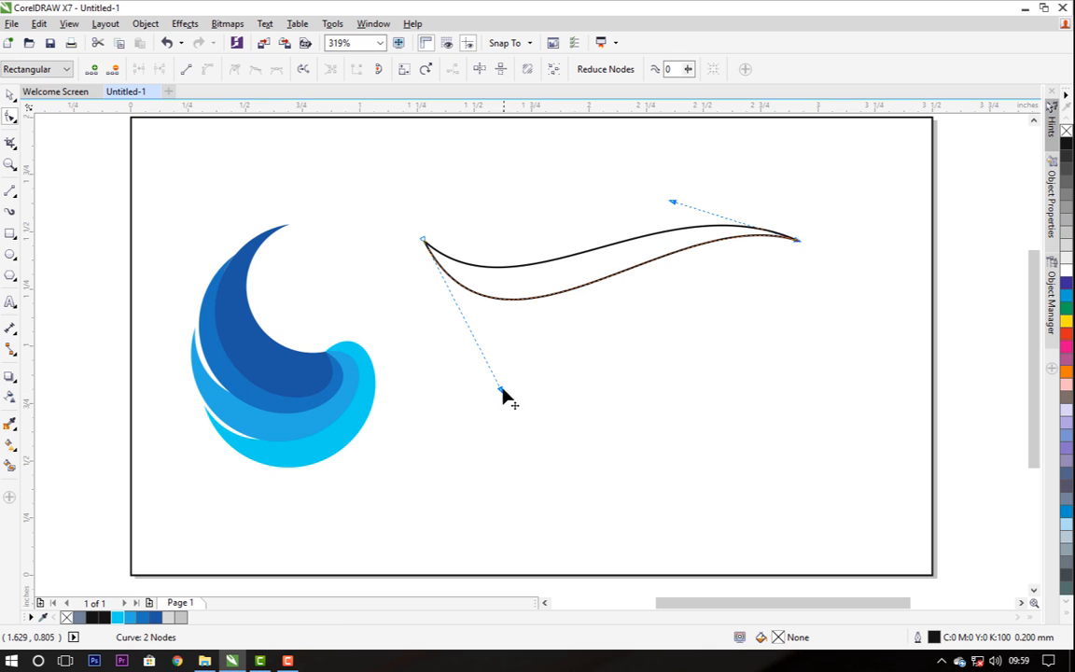
drag(503, 391, 505, 355)
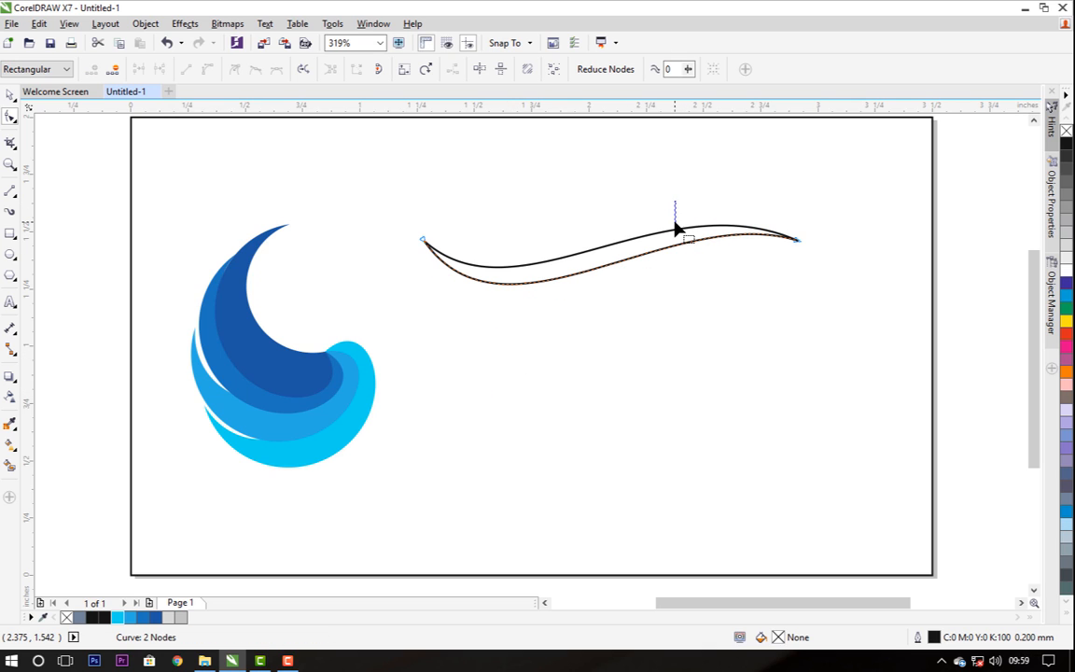
click(676, 228)
drag(672, 202, 674, 218)
click(10, 94)
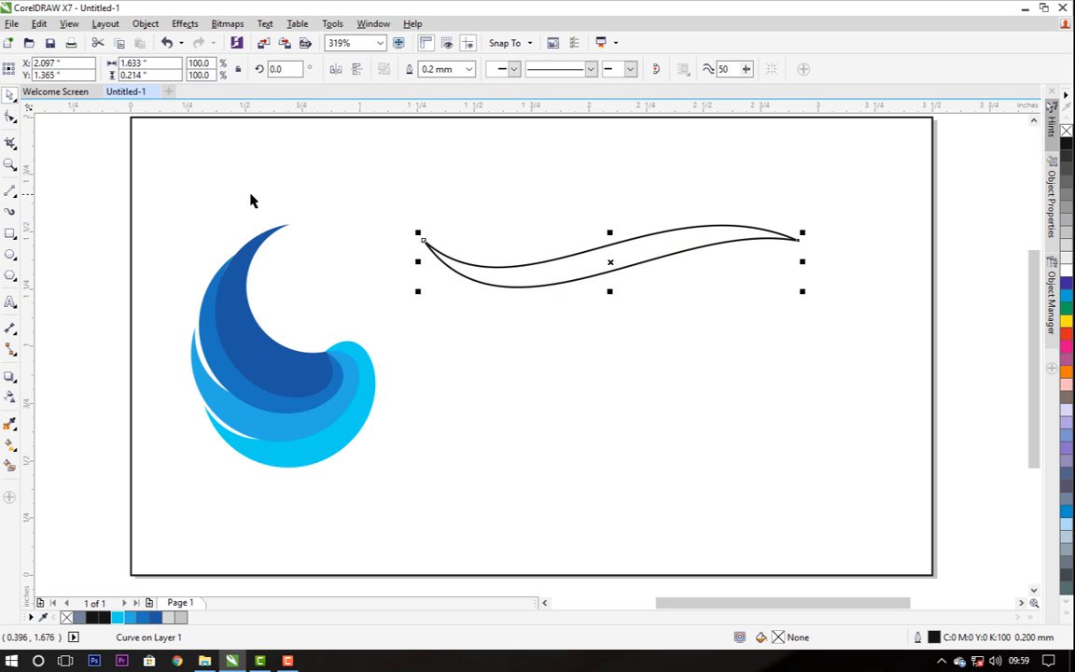
click(249, 199)
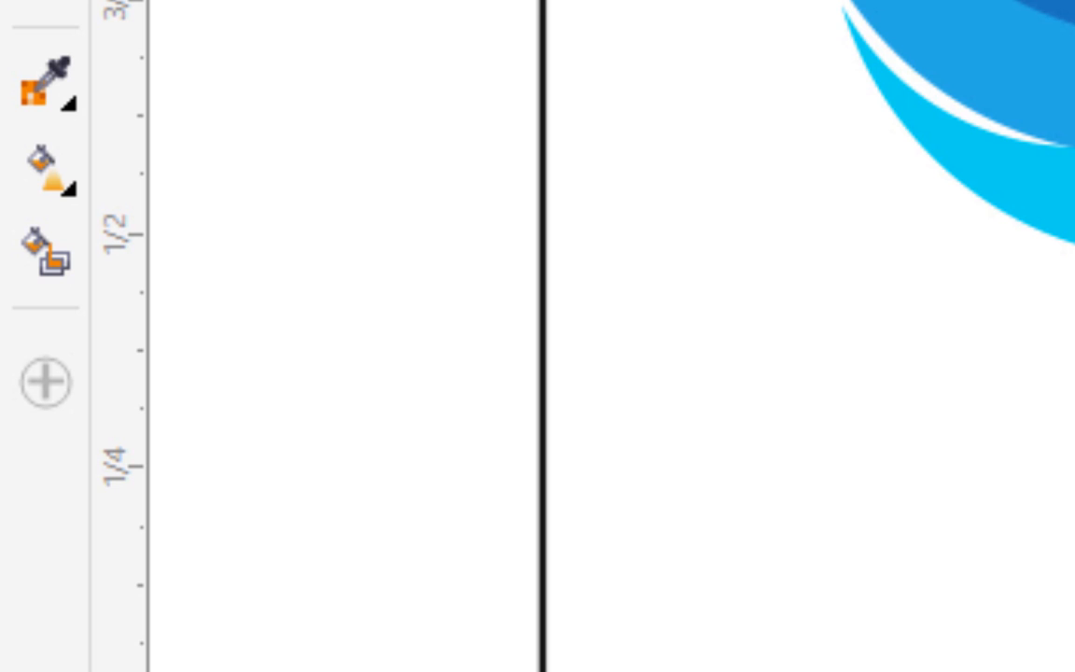
Step: Smart Fill the area between the two S-curves with grey-blue and delete the original curves, keeping only the filled shape
click(49, 260)
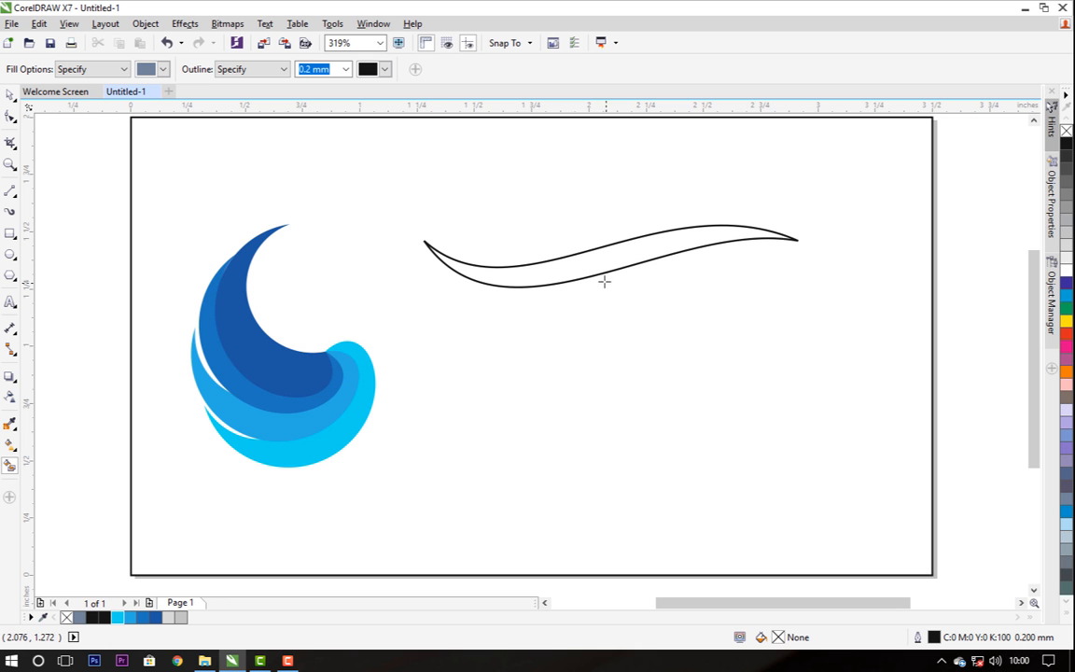
click(597, 266)
click(7, 95)
drag(576, 270, 562, 415)
drag(880, 189, 408, 299)
key(Delete)
drag(598, 399, 555, 268)
Step: Rotate the filled S-shape to 330.318 degrees and scale it down to 48.6%, about 0.69 by 0.39 inch
click(559, 264)
drag(360, 238, 411, 151)
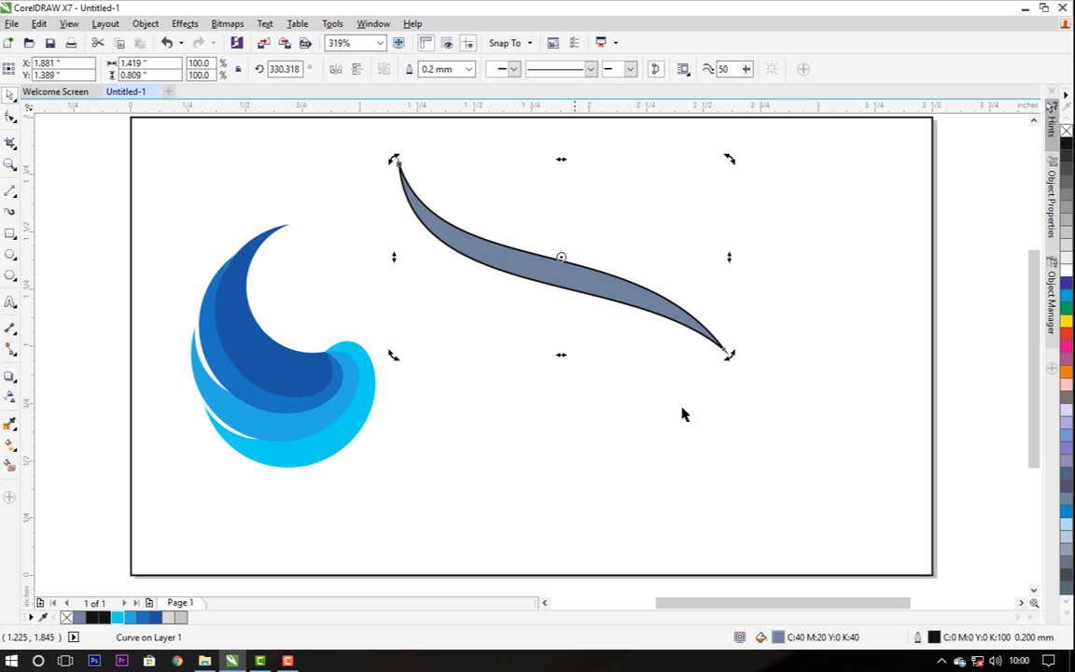
click(634, 390)
click(655, 319)
drag(732, 362, 630, 431)
click(630, 428)
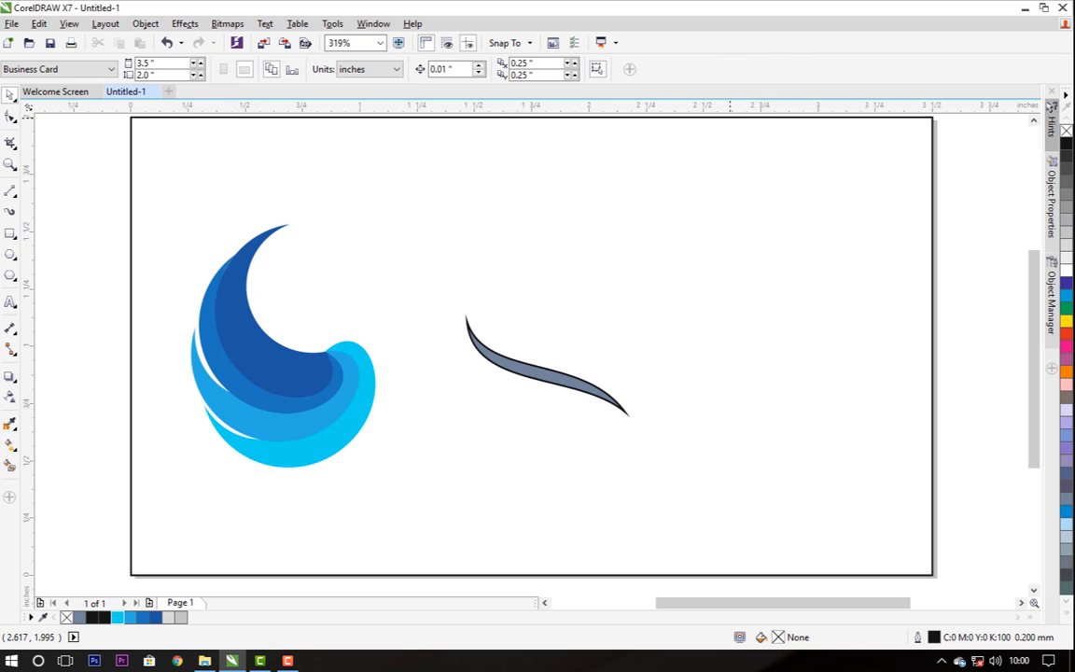
Step: Mirror the S-shape vertically and move it up to the right of the crescents, near the page's upper middle
drag(549, 393, 573, 368)
click(357, 69)
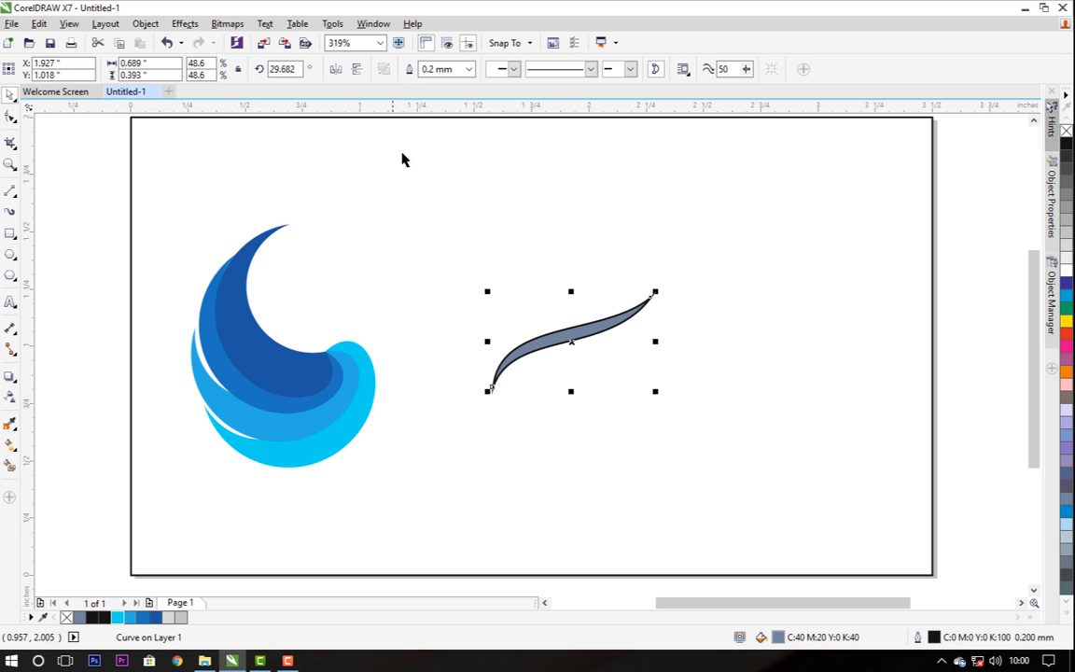
click(485, 271)
drag(576, 324, 571, 268)
click(617, 393)
click(56, 325)
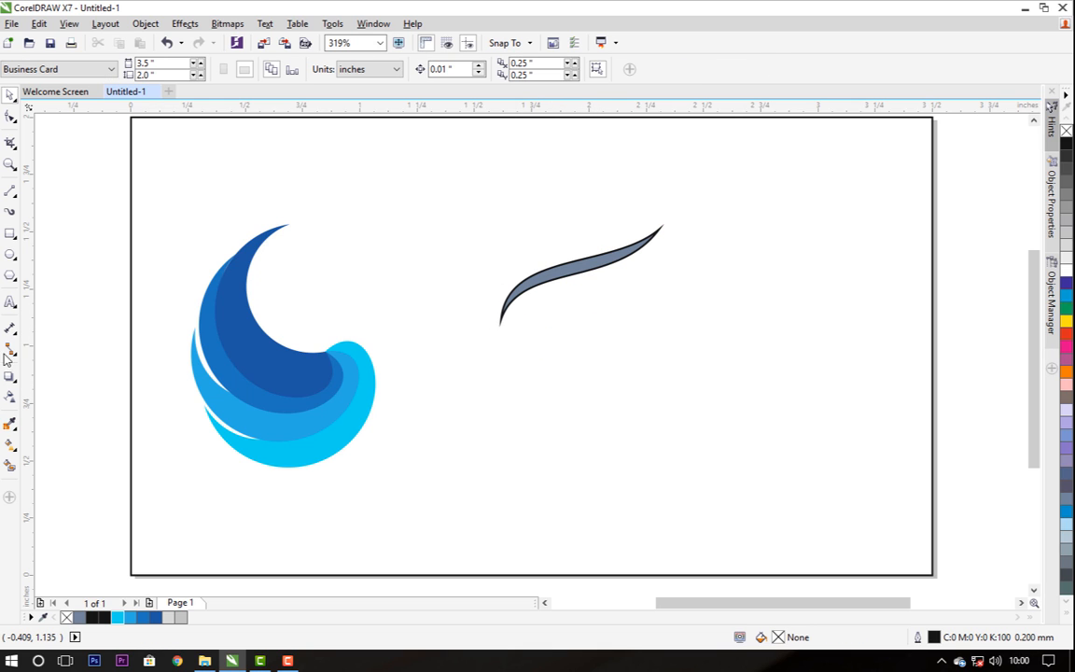
Step: Draw three concentric circles about 0.46, 0.38 and 0.26 inch in diameter below the S-shape
click(9, 255)
drag(564, 342, 665, 450)
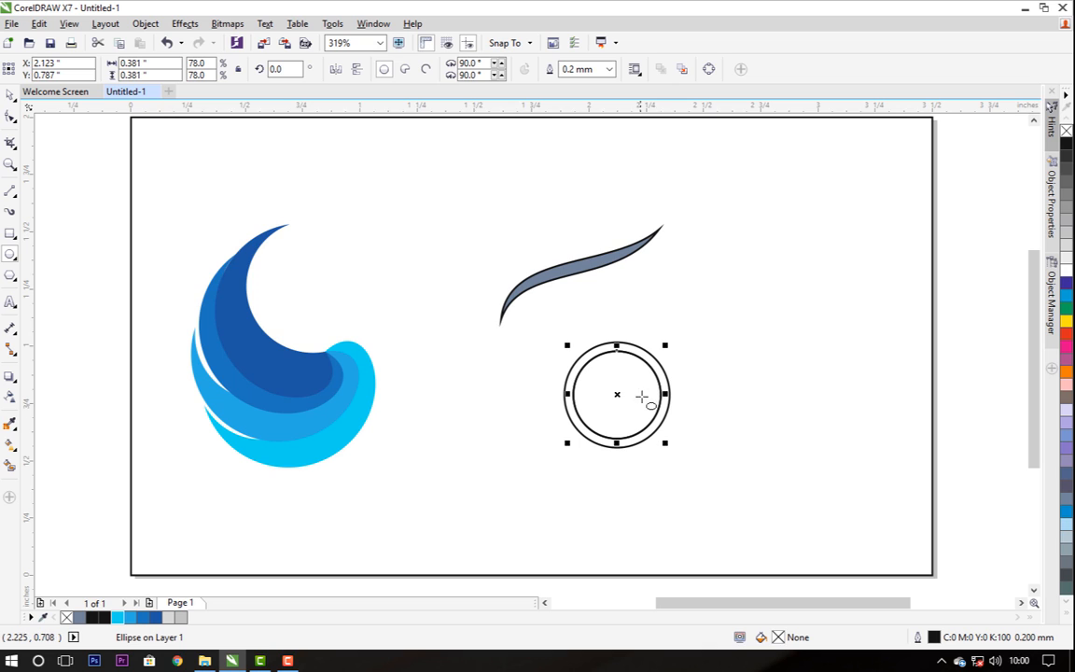
drag(665, 346, 651, 347)
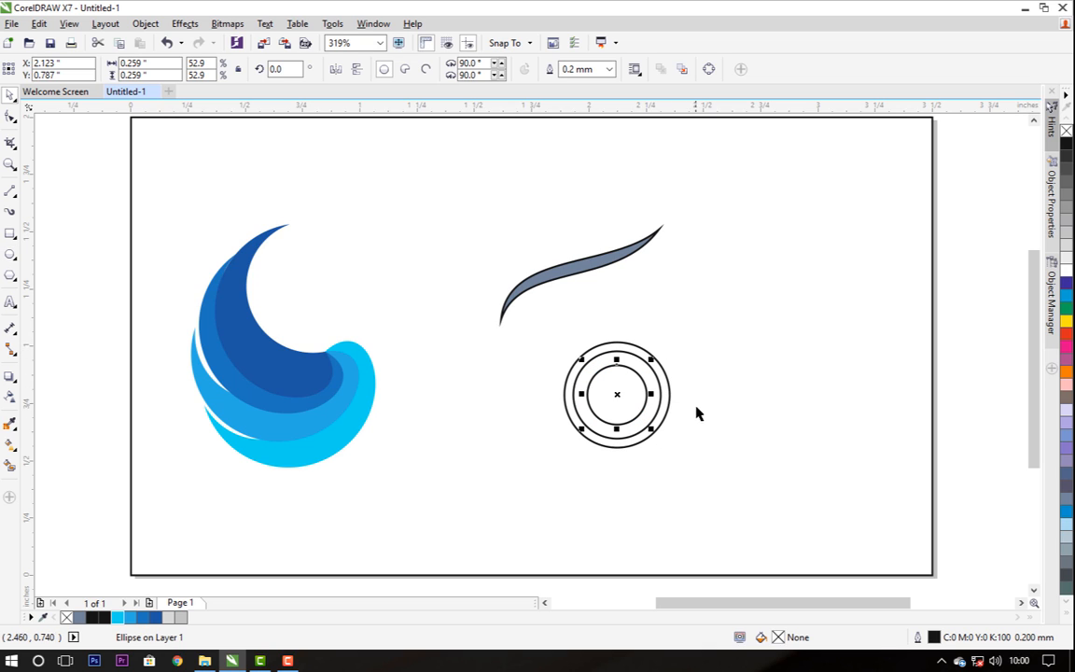
key(Escape)
Step: Smart Fill the outer ring between the two larger circles and the innermost circle with grey-blue
click(13, 464)
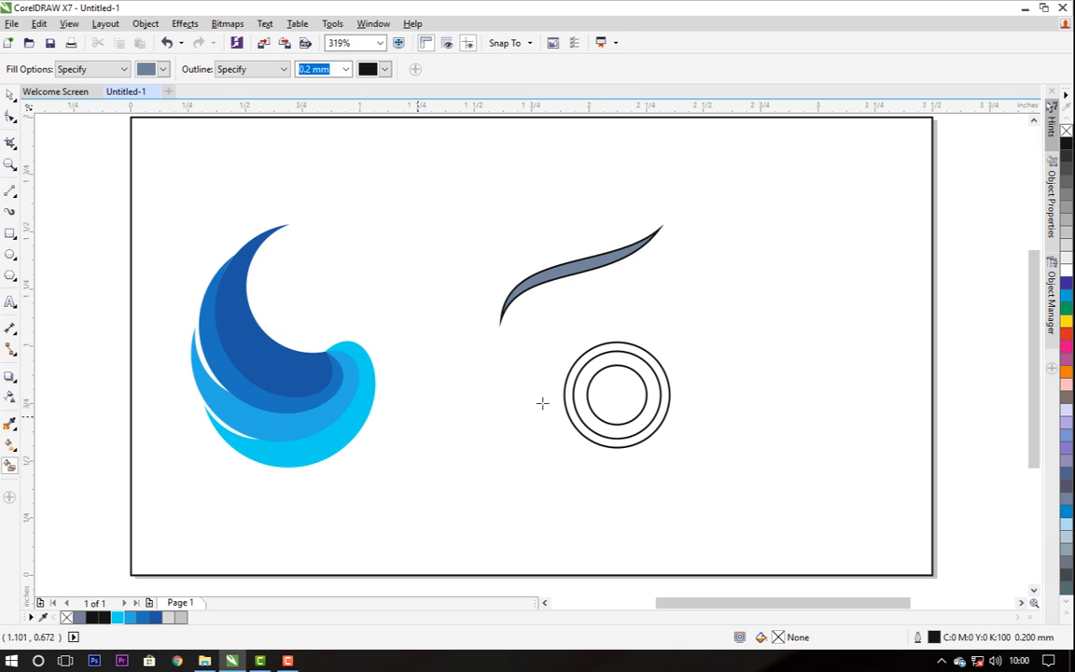
click(627, 436)
click(616, 398)
key(space)
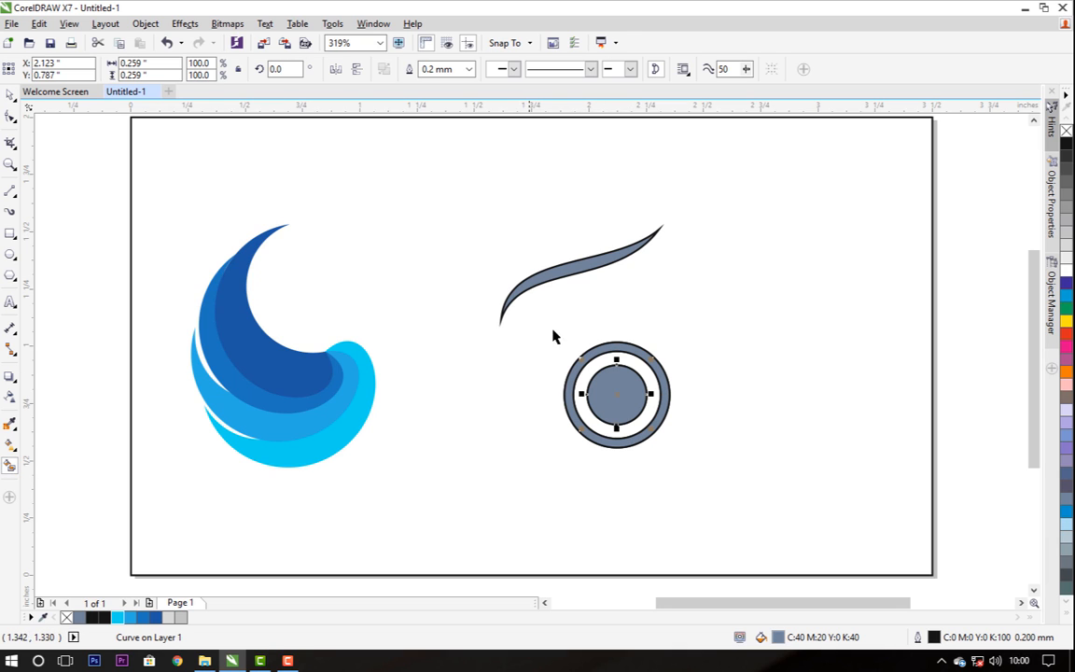
Step: Move the filled ring and disc to the right of the unfilled circles and delete those original circles
shift+click(666, 420)
drag(629, 403, 777, 415)
click(642, 419)
key(Delete)
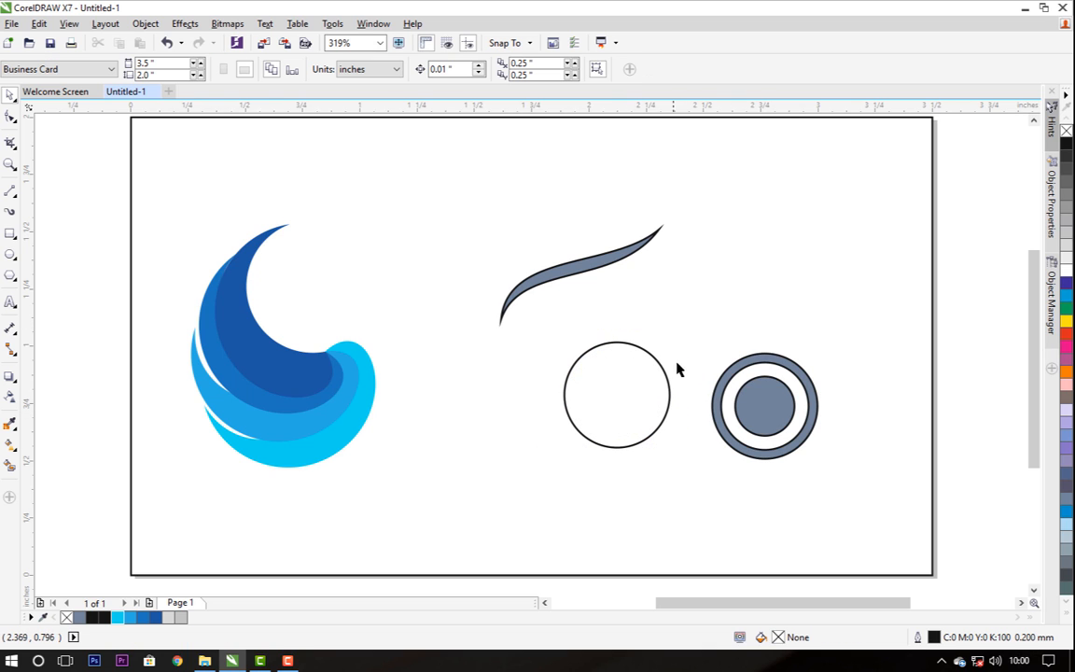
drag(677, 354, 598, 396)
key(Delete)
Step: Center the filled ring and disc on the S-shape's middle and bring the S-shape to the front
drag(869, 324, 702, 467)
drag(755, 421, 578, 272)
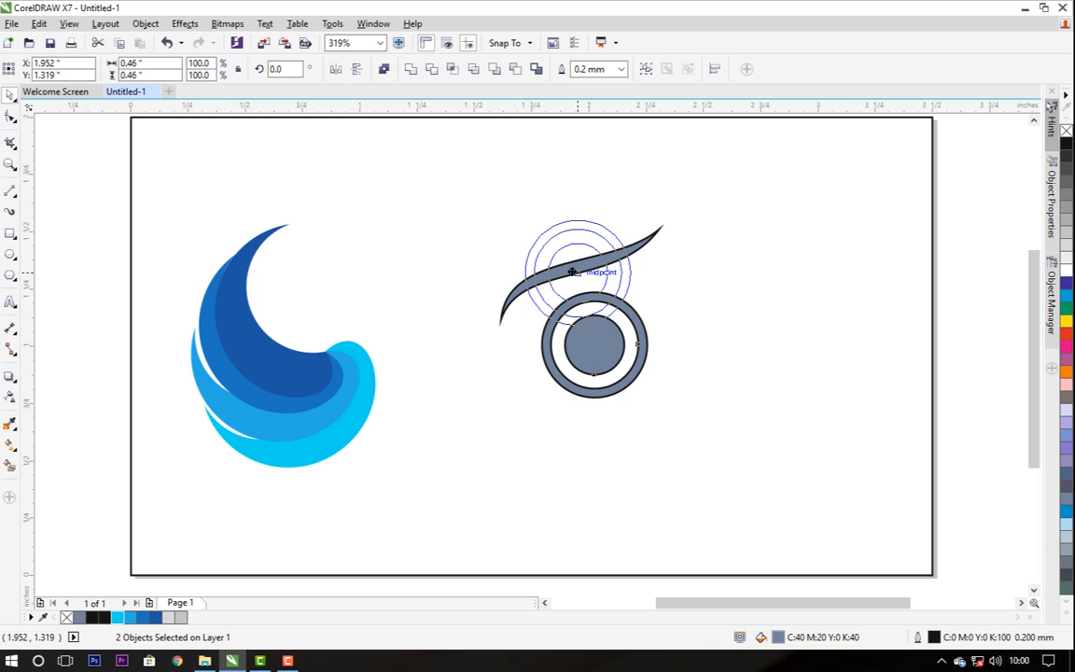
drag(572, 272, 573, 272)
click(645, 244)
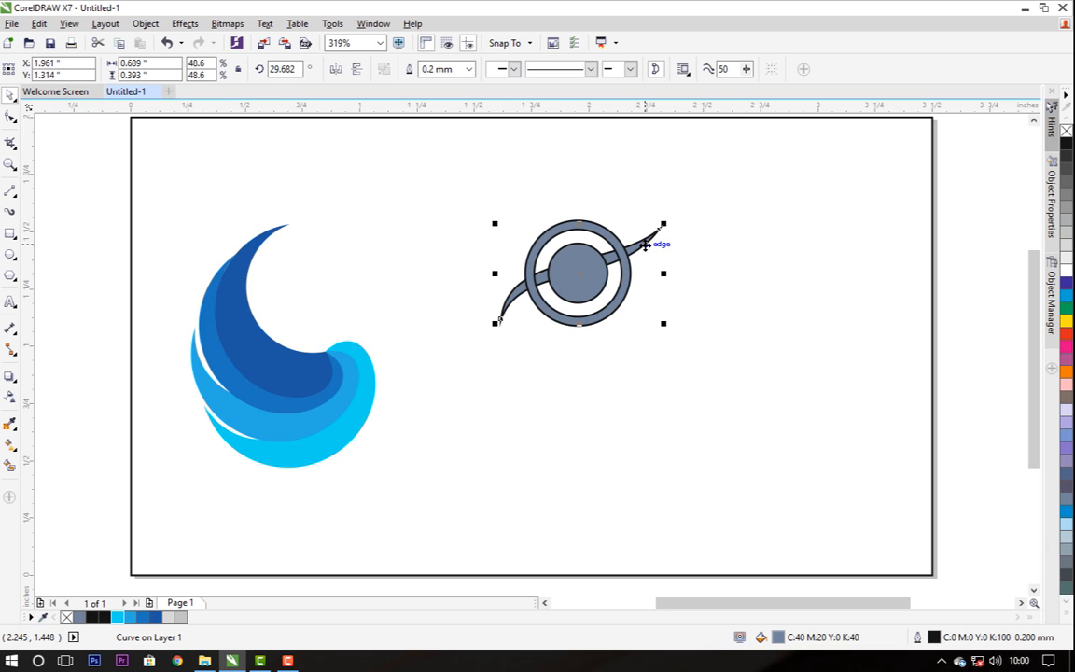
key(shift+Page_Up)
click(615, 363)
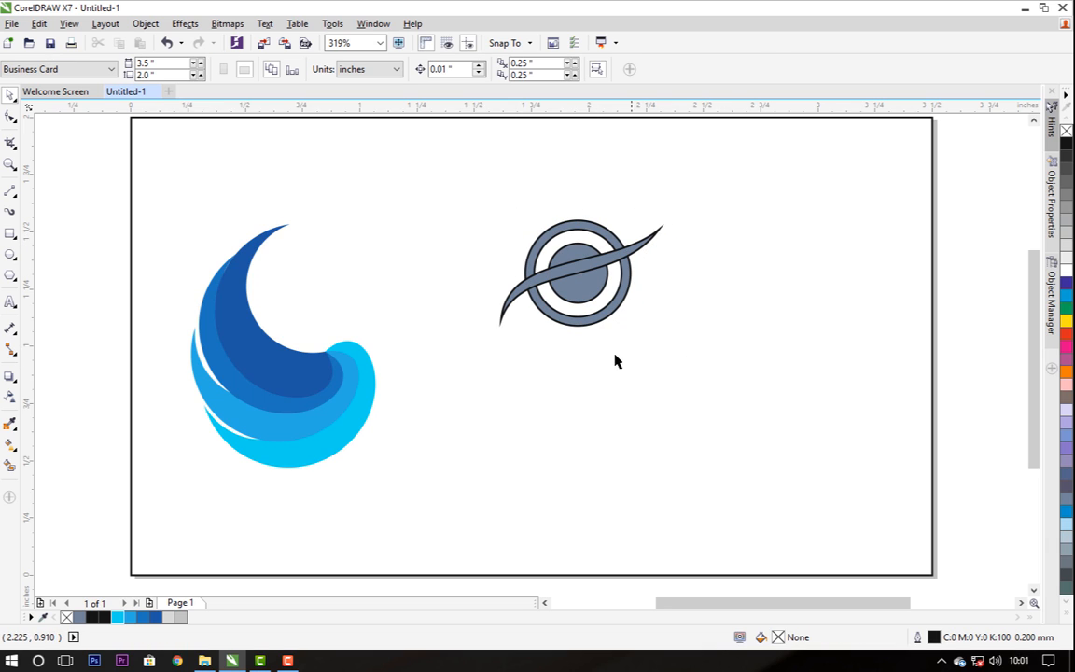
Step: Smart Fill the ring and disc portions below the S-shape, and delete the original full ring and disc
click(10, 464)
click(539, 289)
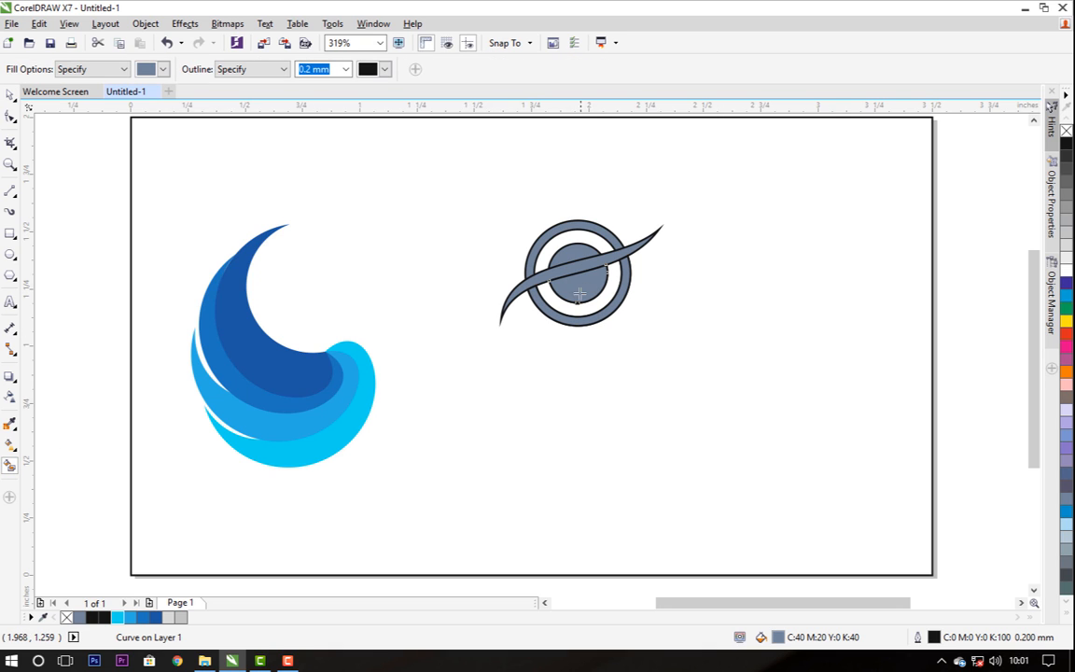
key(space)
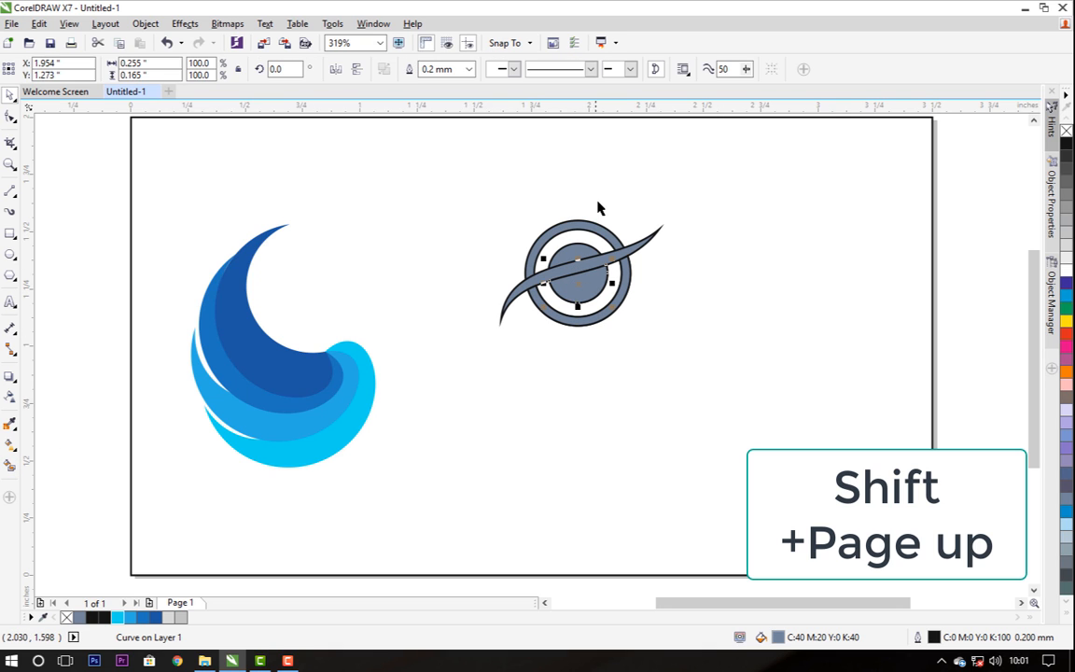
click(598, 202)
click(592, 227)
key(Delete)
click(578, 246)
key(Delete)
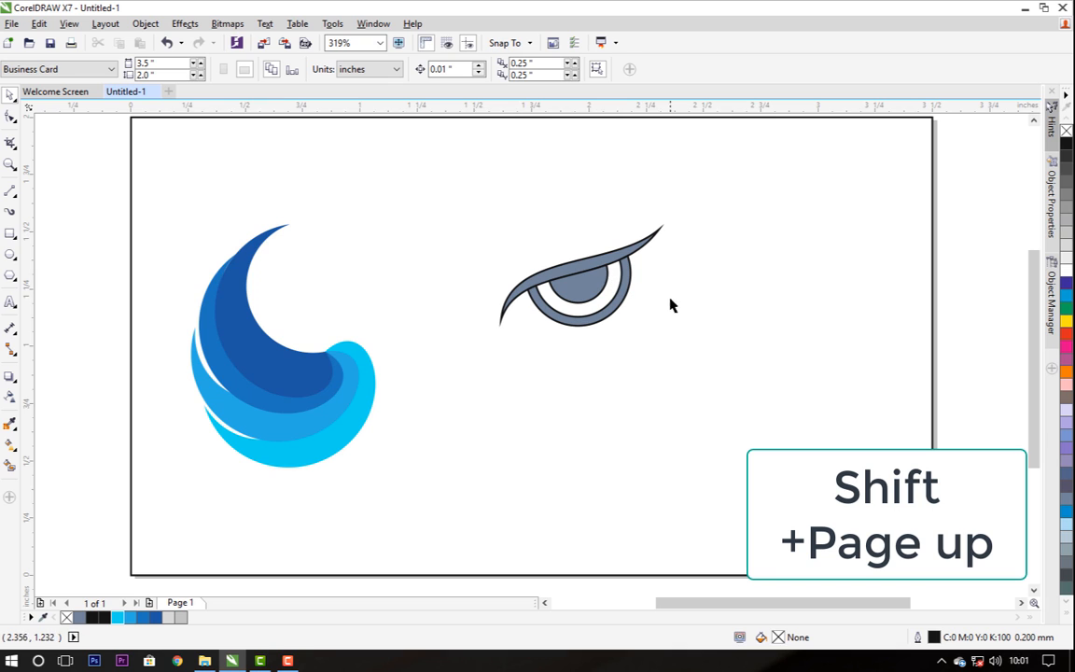
Step: Fill the brow, ring and pupil of the eye with black and remove their outlines
drag(695, 208, 487, 369)
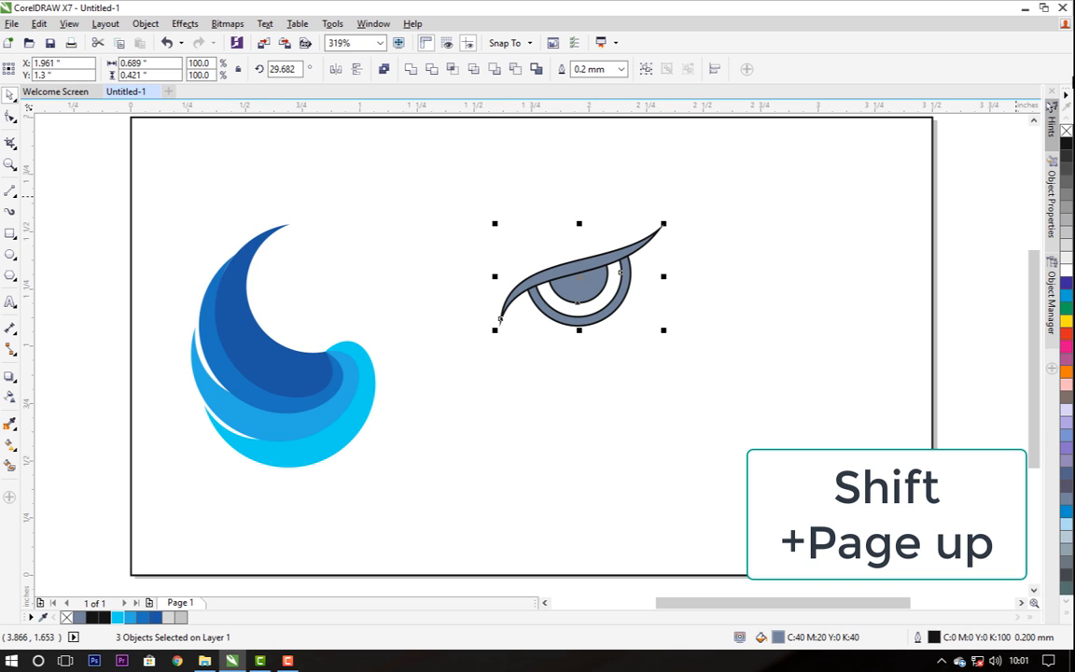
click(1067, 142)
click(847, 289)
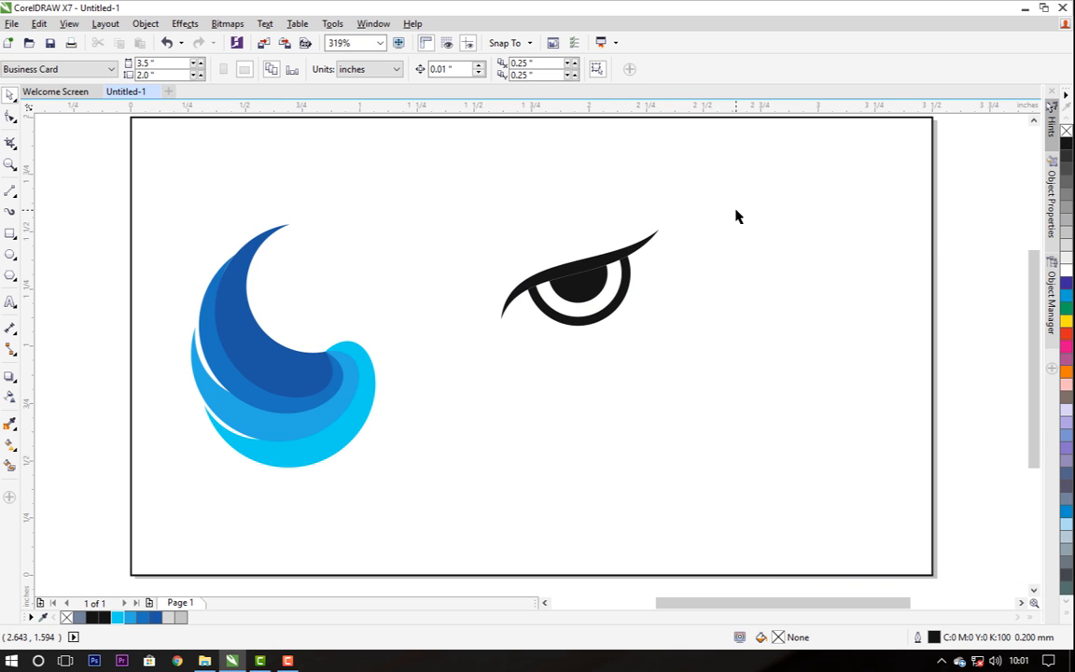
Step: Make a horizontally mirrored copy of the eye and place it on the left with the inner brow tips meeting
drag(702, 216, 482, 381)
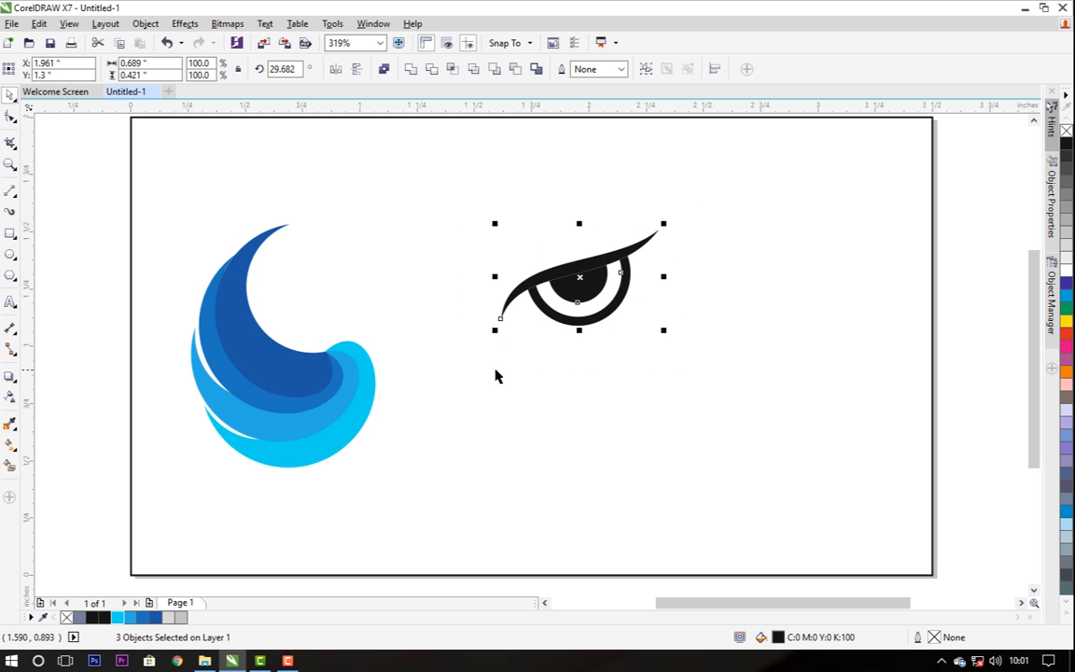
click(337, 70)
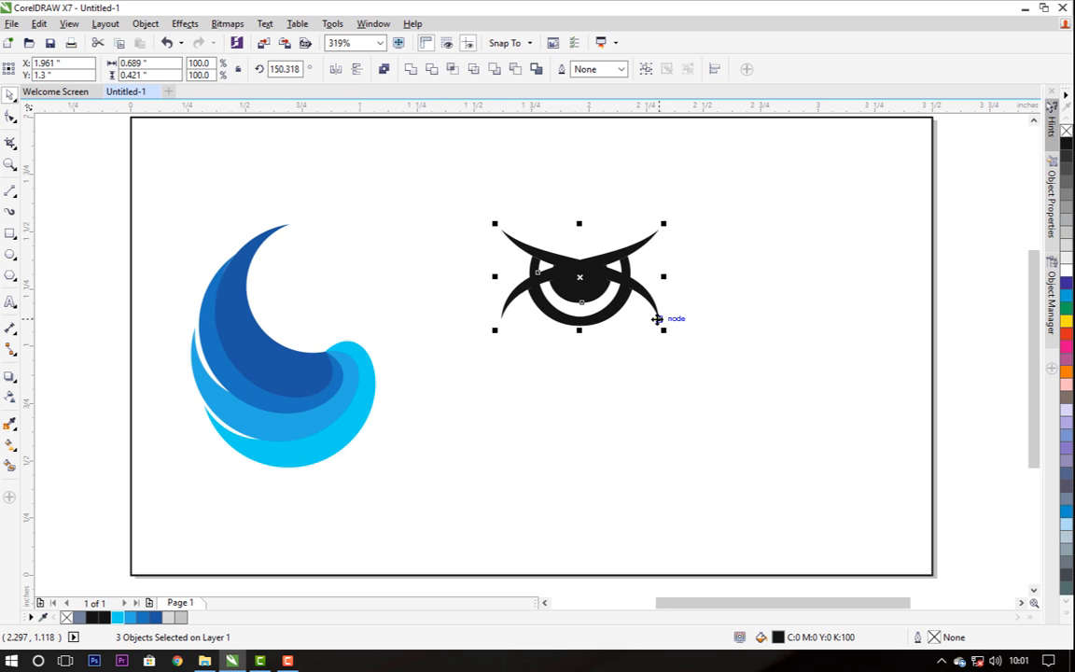
drag(657, 318, 500, 319)
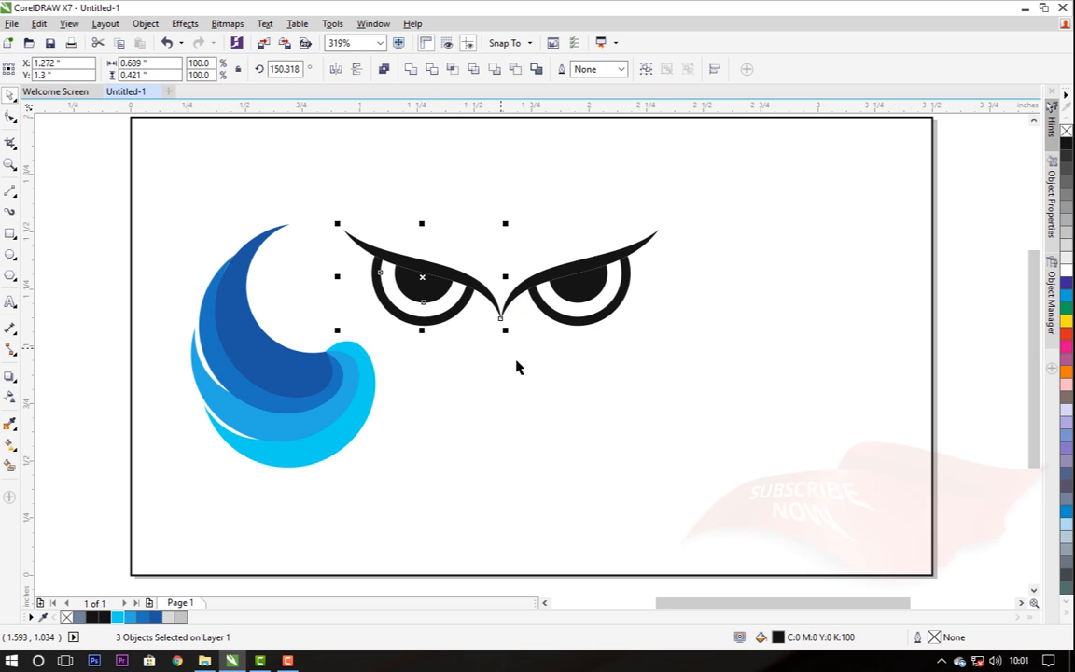
click(516, 366)
Step: Move both eyes together down and to the right, clear of the blue crescents
drag(716, 198, 331, 344)
drag(502, 277, 579, 327)
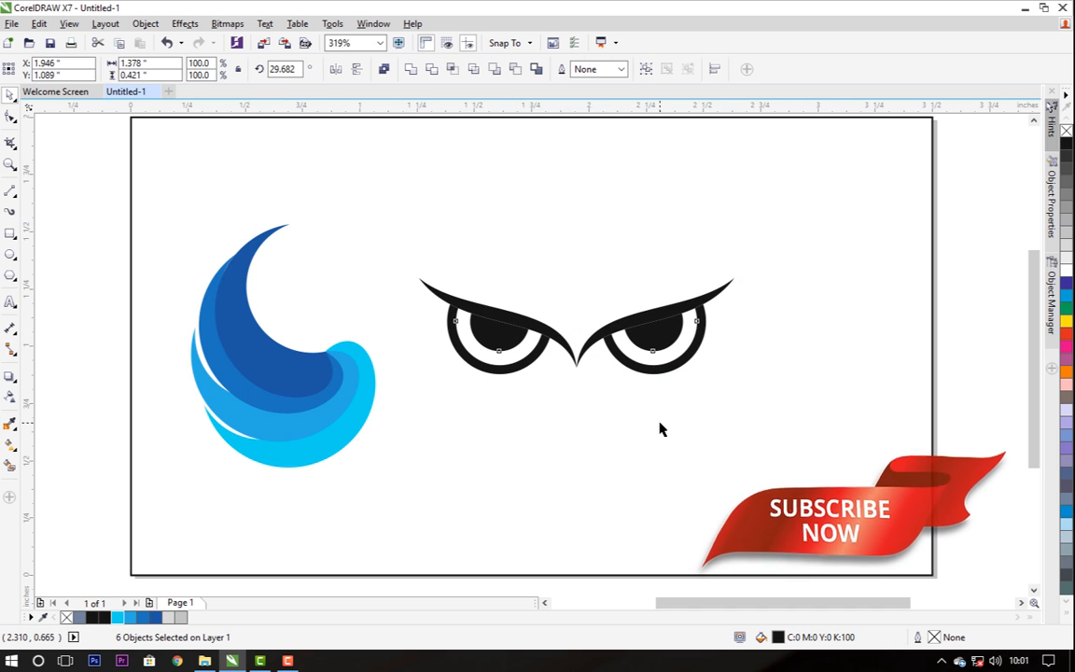
click(663, 429)
Step: Add two closely spaced nodes on the lower right edge of the right eye's pupil with the Shape tool
key(z)
drag(698, 277, 631, 377)
key(F10)
click(547, 432)
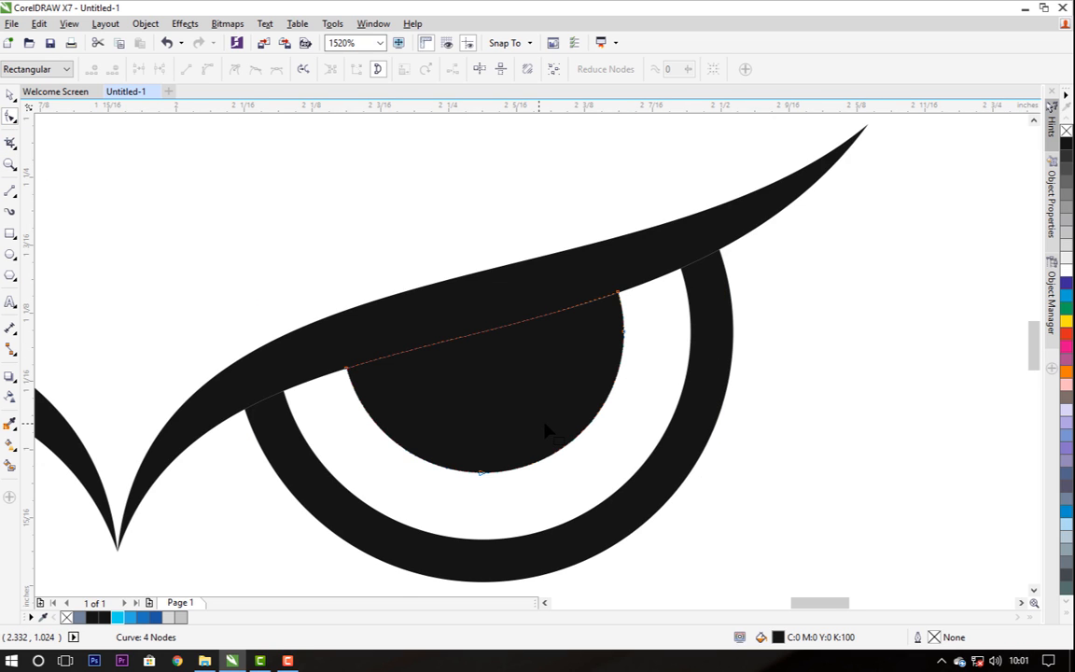
double_click(552, 457)
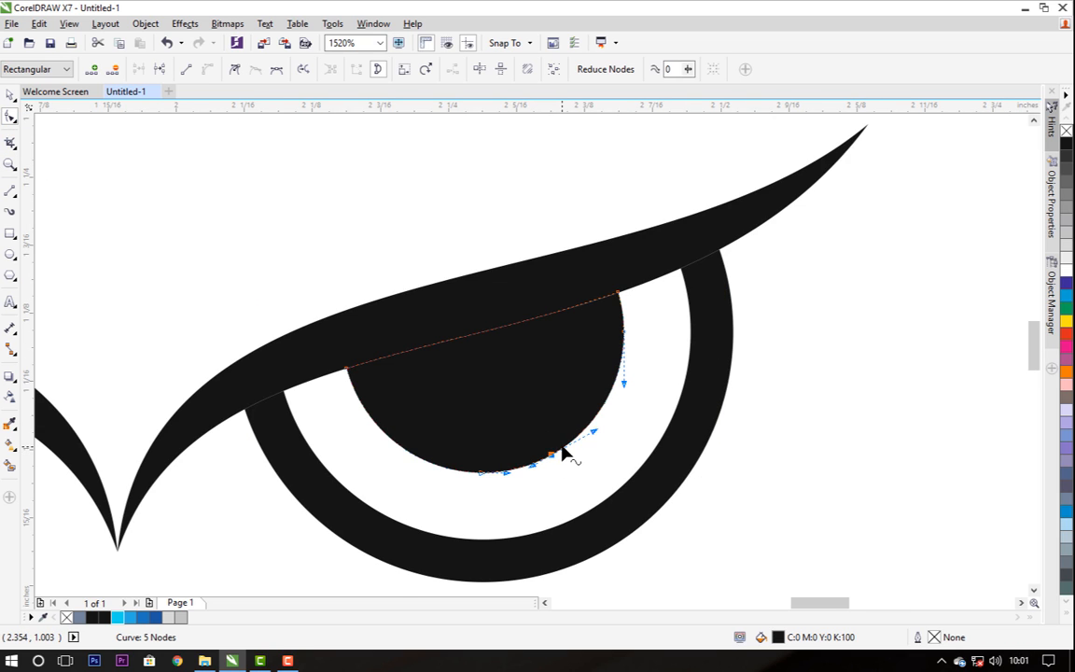
double_click(572, 441)
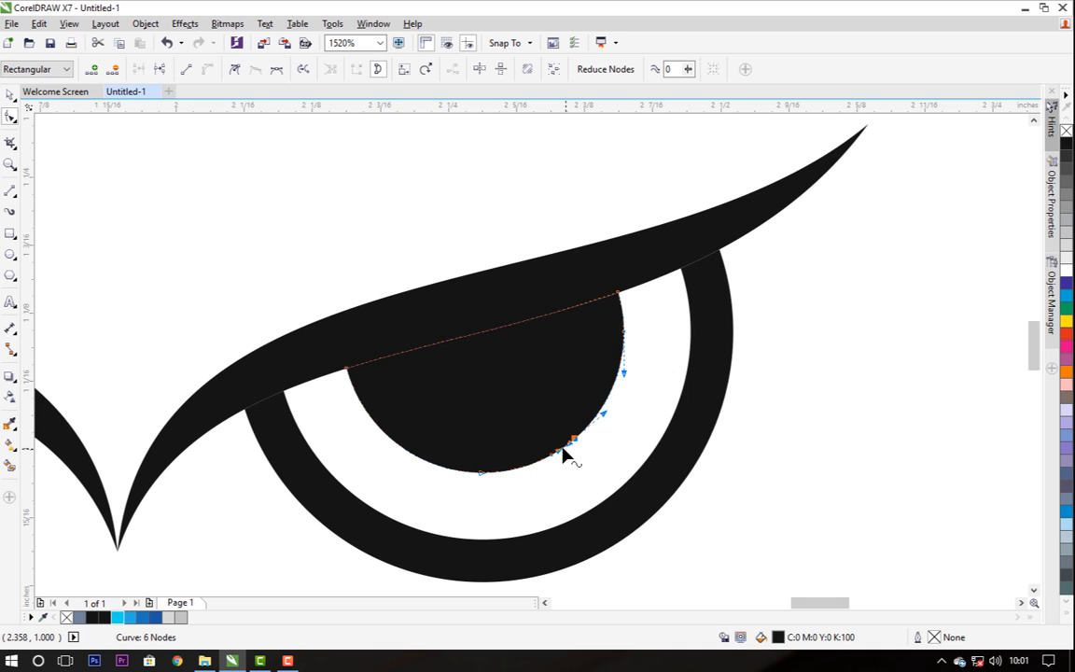
drag(563, 455, 552, 440)
key(ctrl+z)
click(719, 512)
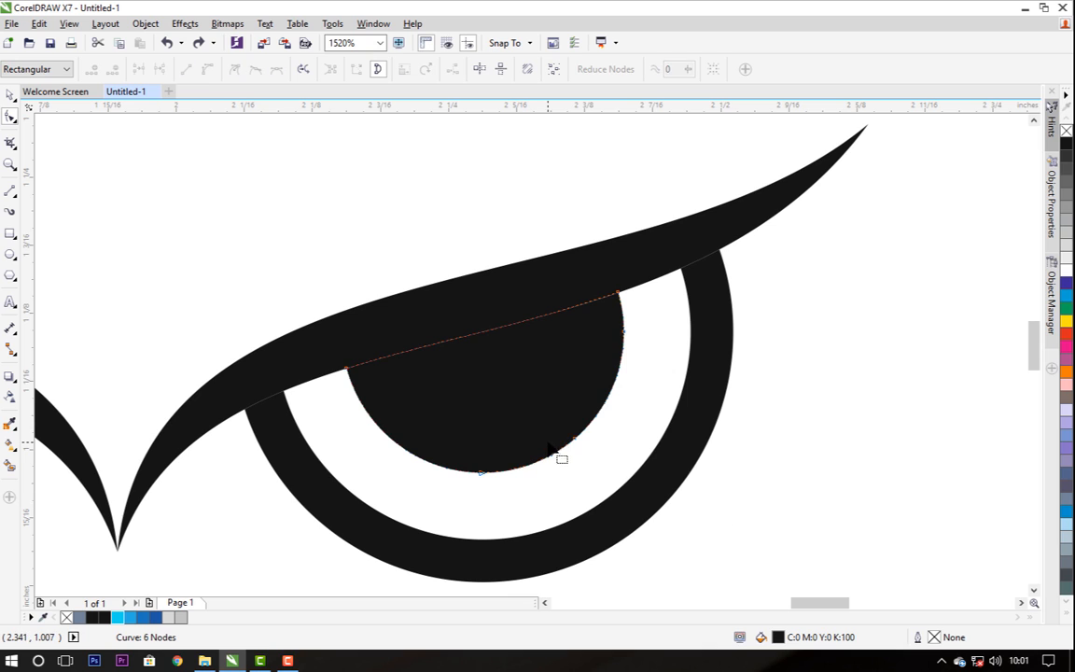
Step: Add a node between the two new pupil nodes and pull it inward to cut a narrow wedge-shaped notch
double_click(567, 453)
drag(564, 449, 529, 381)
key(space)
click(755, 473)
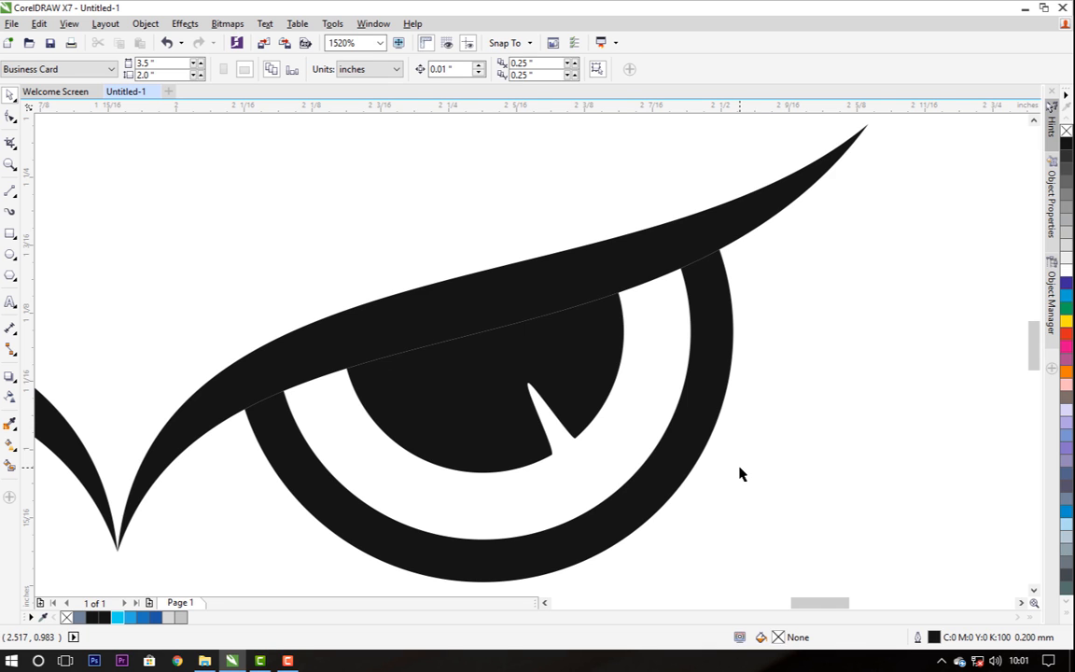
Step: Smart Fill the white band between the left eye's pupil and outer ring with grey-blue
key(shift+F4)
drag(655, 391, 416, 401)
click(509, 425)
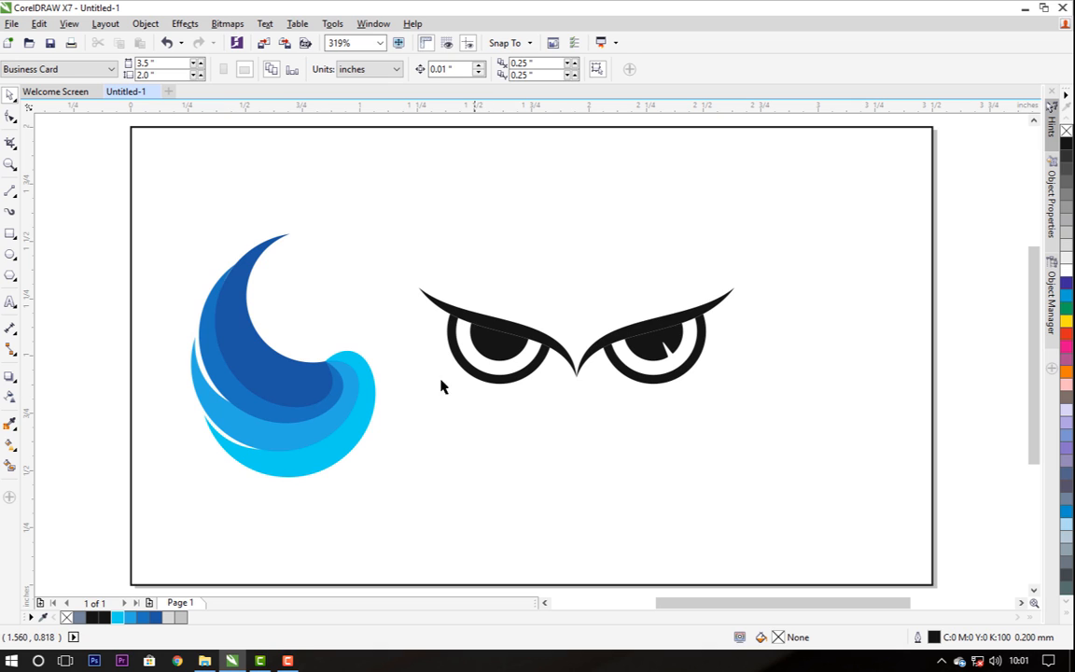
click(10, 464)
click(462, 353)
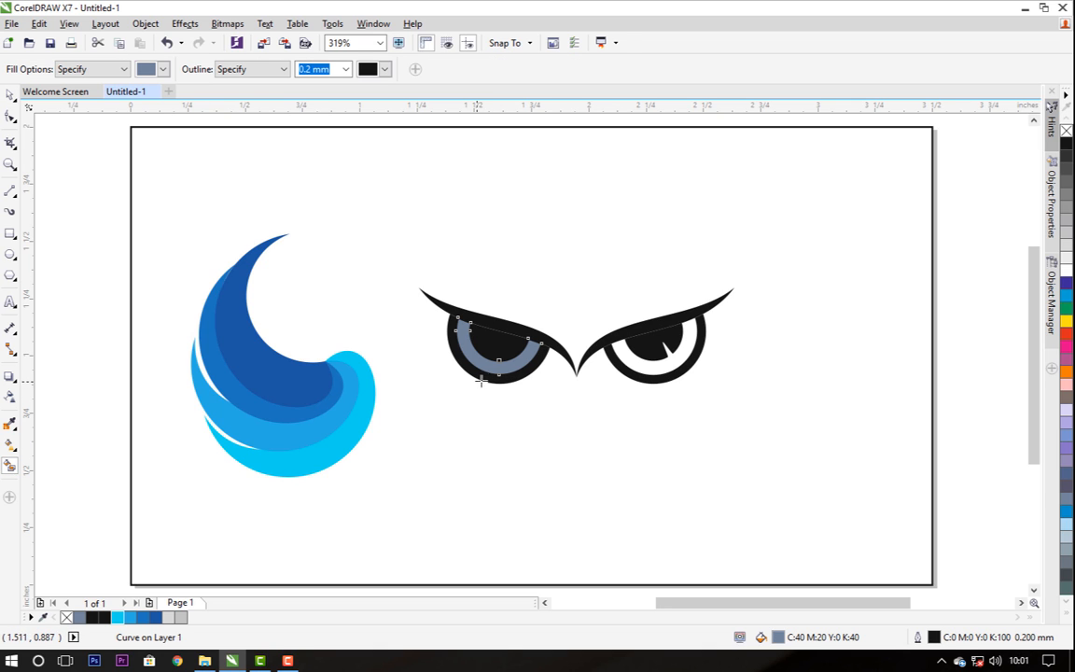
key(space)
click(509, 420)
Step: Move both eyes over the upper part of the crescents and scale them down to about 1.02 by 0.31 inch
drag(892, 224, 441, 407)
drag(580, 333, 332, 300)
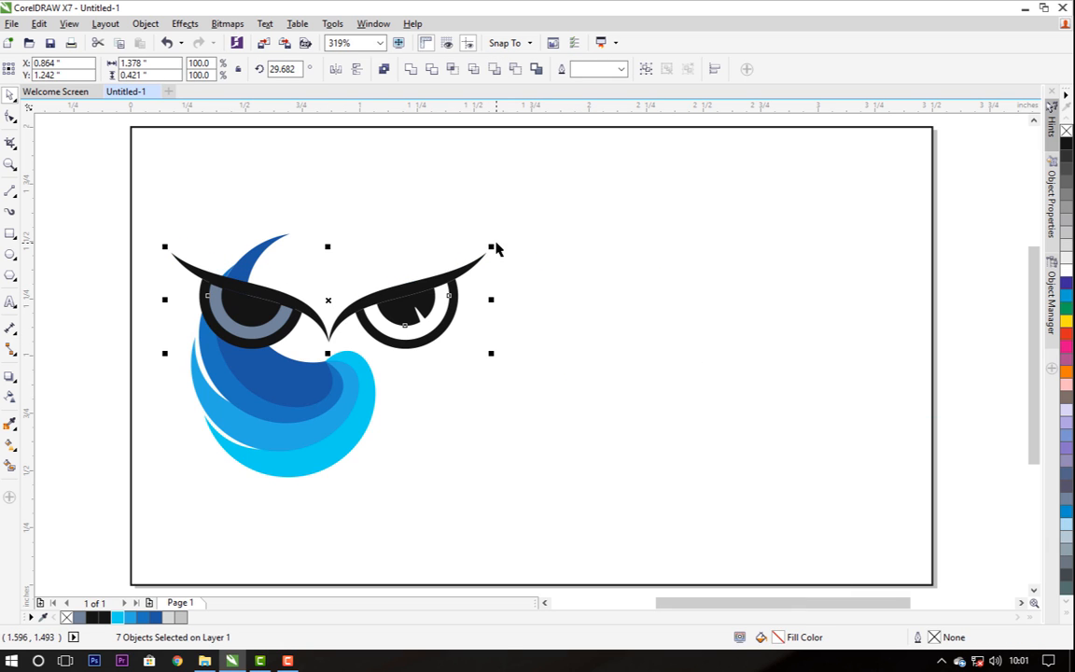
drag(493, 248, 449, 259)
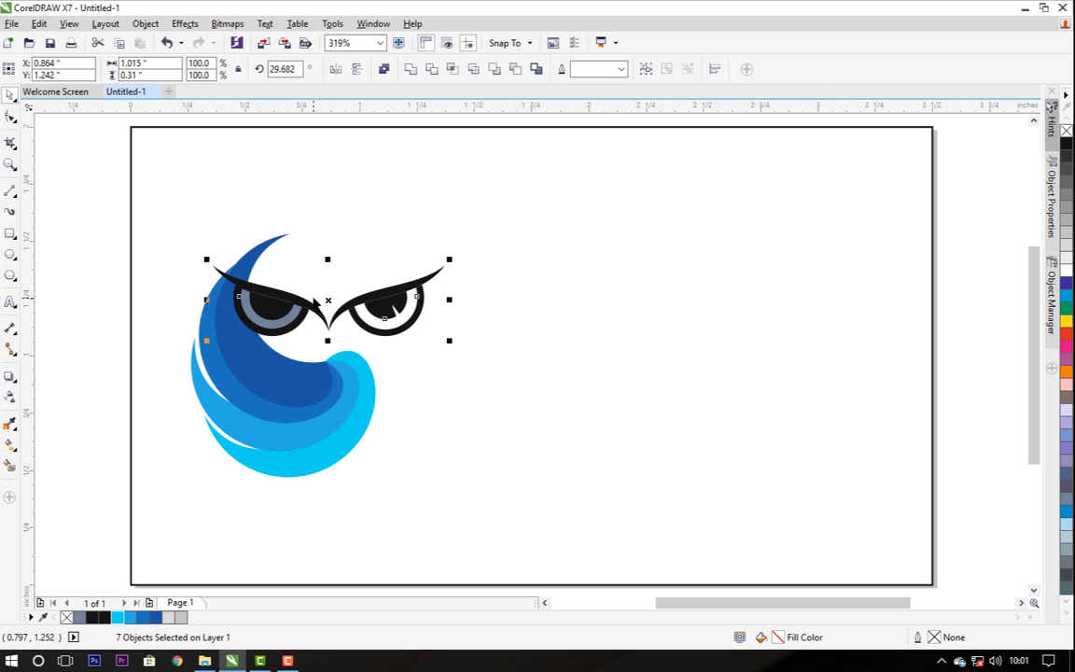
Step: Move both eyes slightly left, enlarge them to about 1.10 by 0.34 inch and group their parts
drag(326, 303, 302, 300)
drag(426, 254, 437, 245)
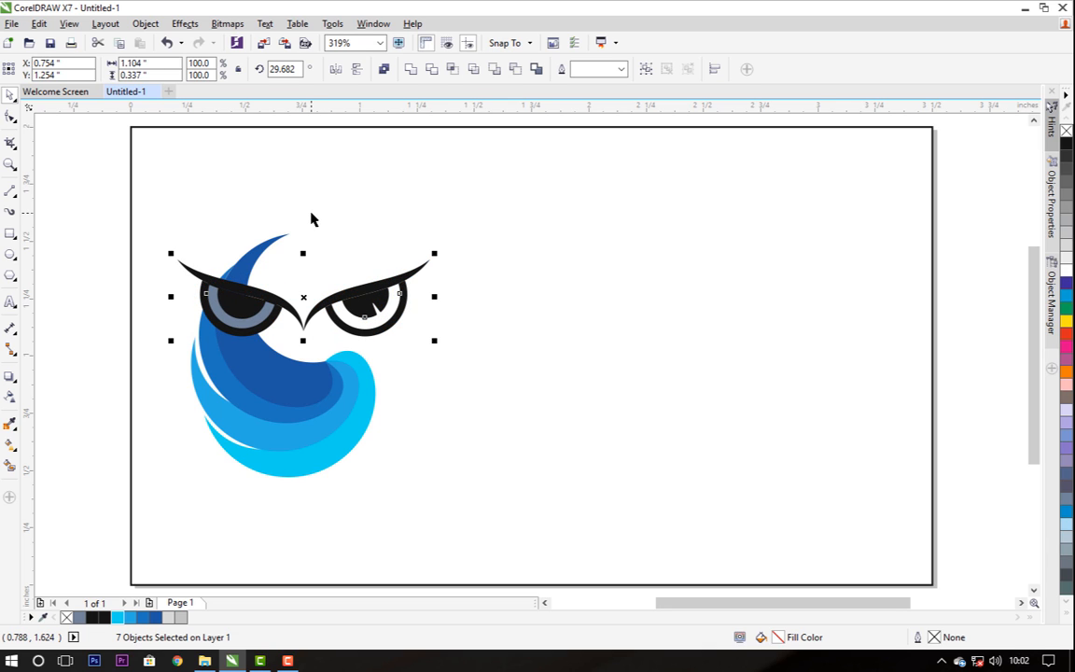
key(ctrl+g)
click(353, 219)
Step: Trim the innermost dark blue crescent and the medium blue crescent behind it with the eye group
click(239, 295)
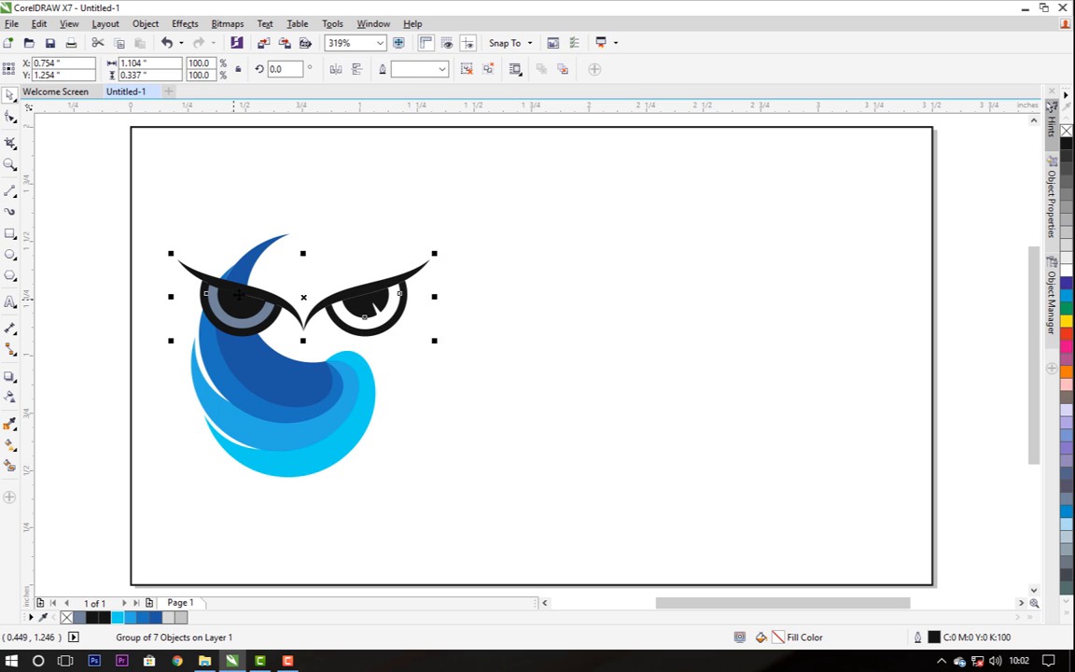
shift+click(248, 270)
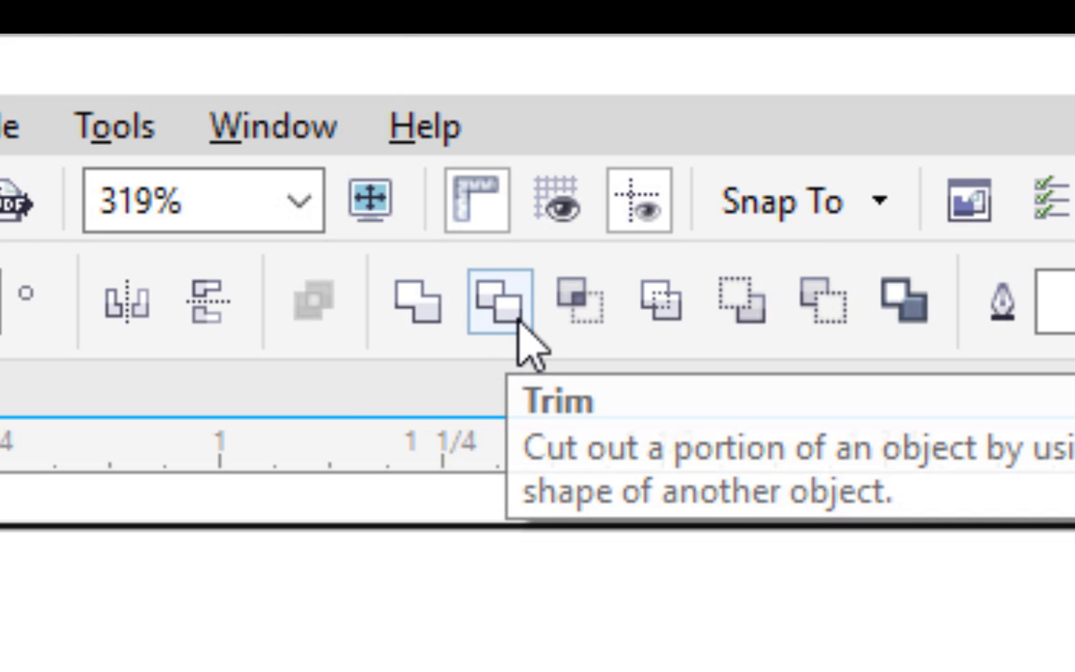
click(518, 319)
click(378, 196)
click(375, 297)
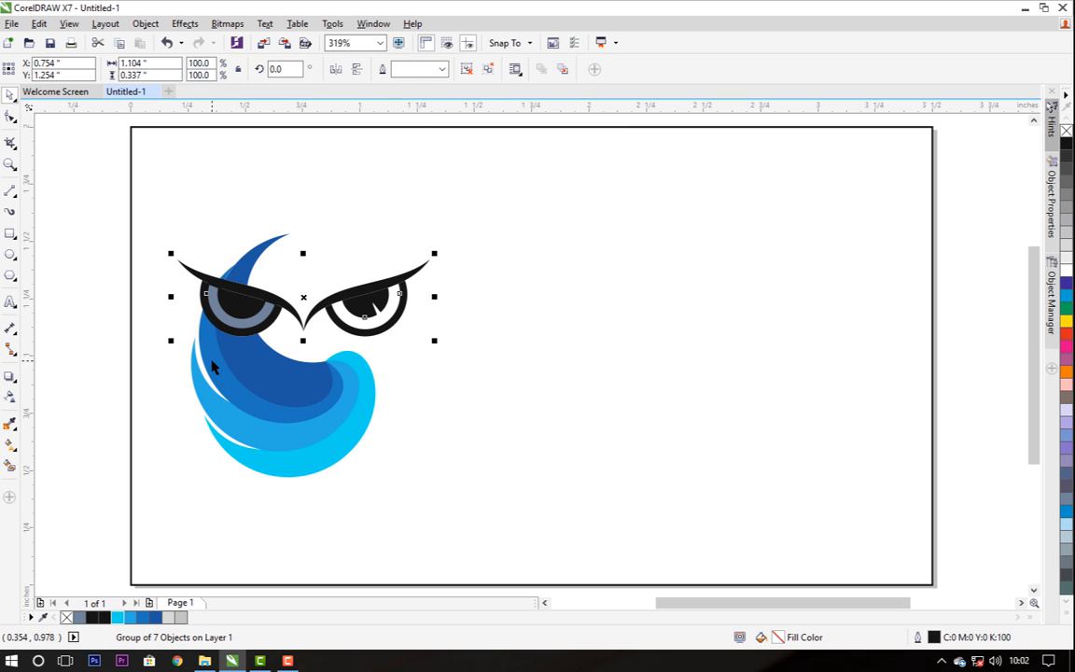
shift+click(212, 360)
click(431, 69)
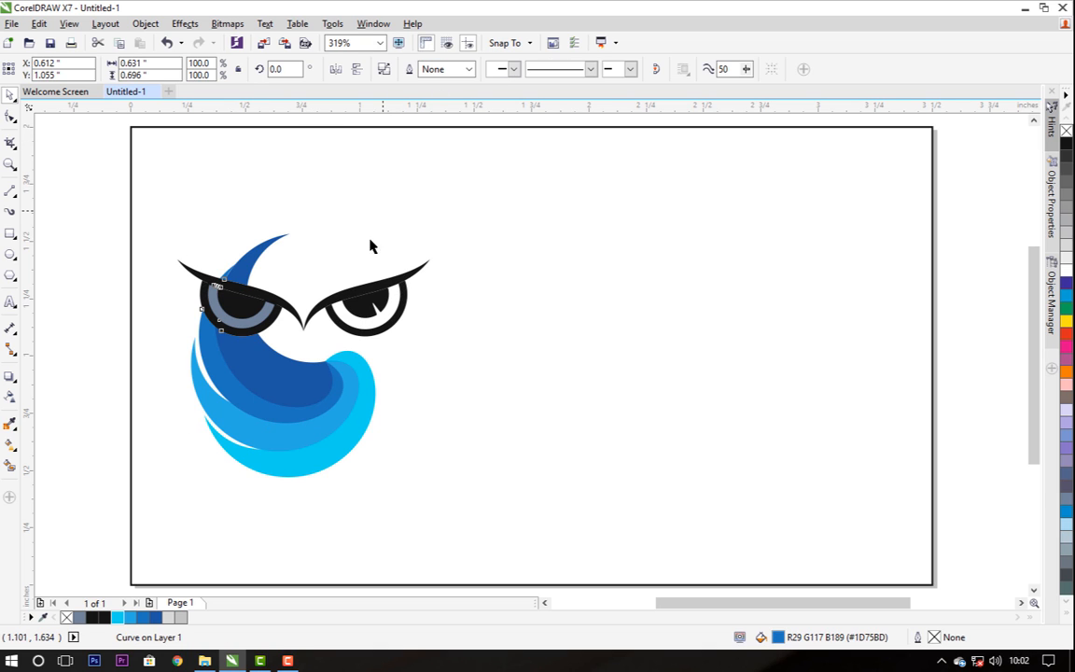
click(338, 224)
Step: Scale the eye group down about its centre to 90% and nudge it slightly left within the trimmed gap
click(242, 318)
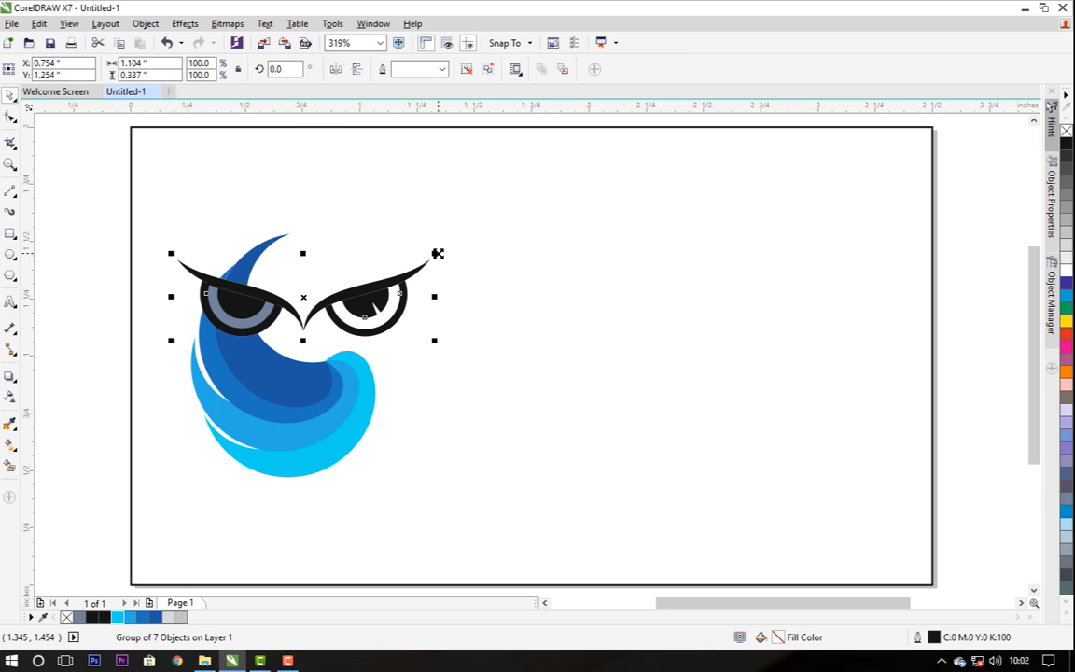
drag(437, 253, 423, 257)
key(Left)
key(Left)
key(Left)
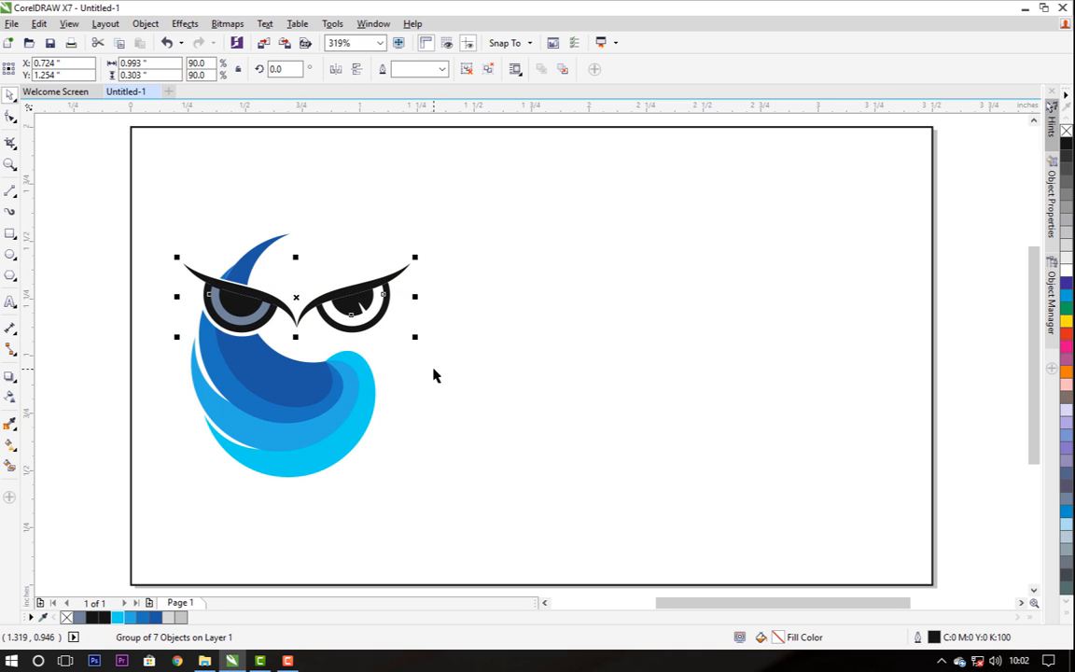
click(465, 380)
Step: Ungroup all the eye objects and remove the grey-blue band from the left eye
click(252, 280)
right_click(252, 278)
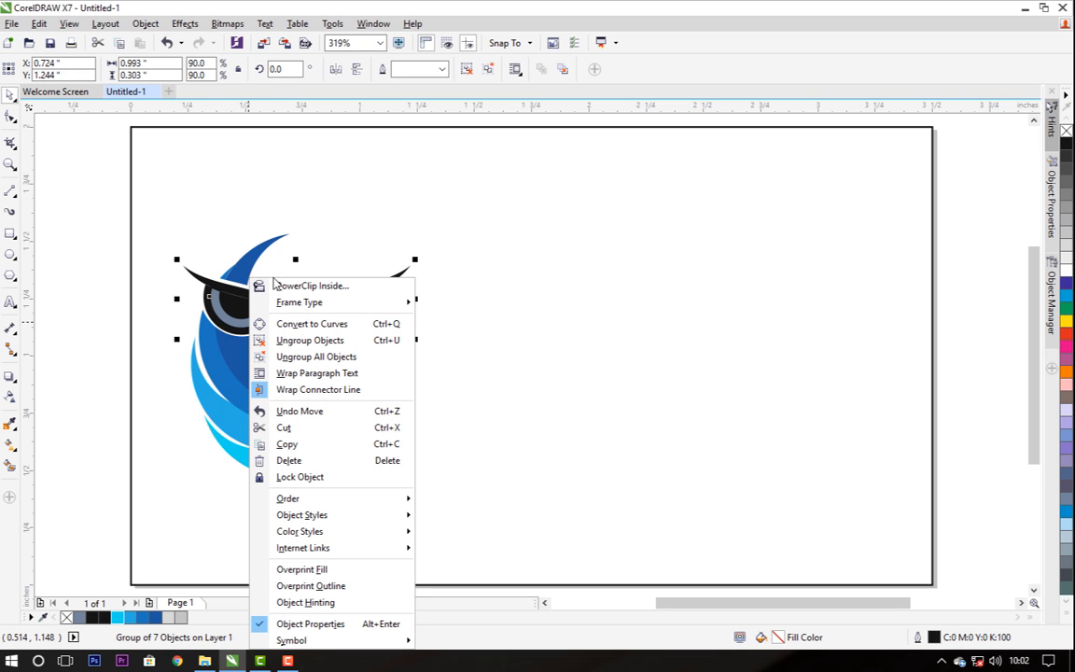
click(315, 358)
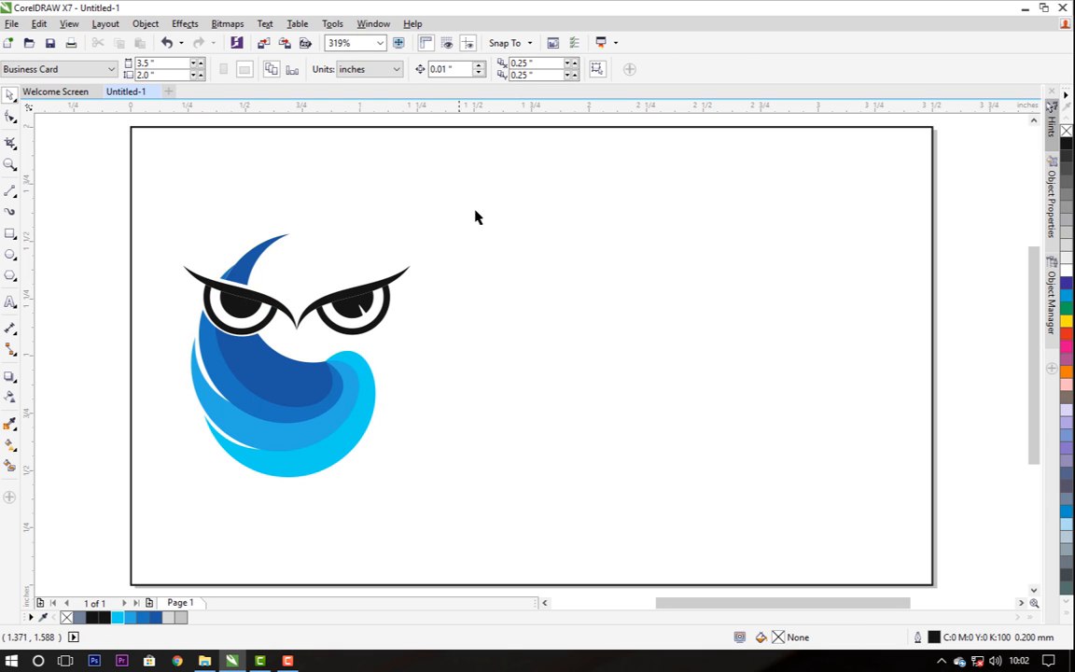
Step: Group the whole artwork to centre it on the page, and ungroup it again
drag(475, 217, 137, 503)
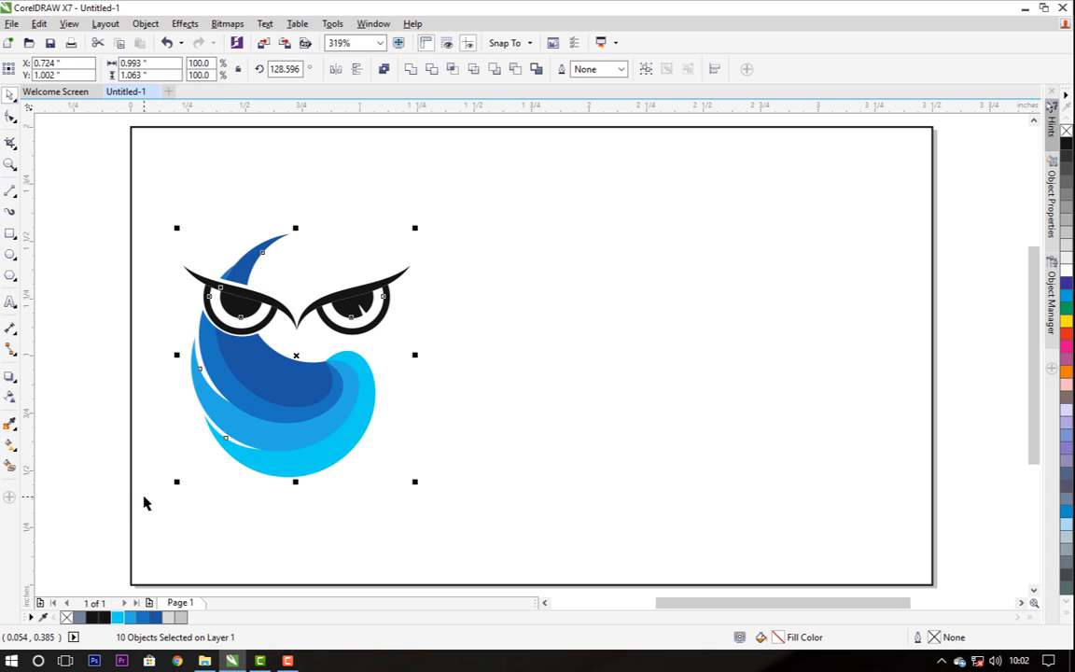
key(ctrl+g)
key(p)
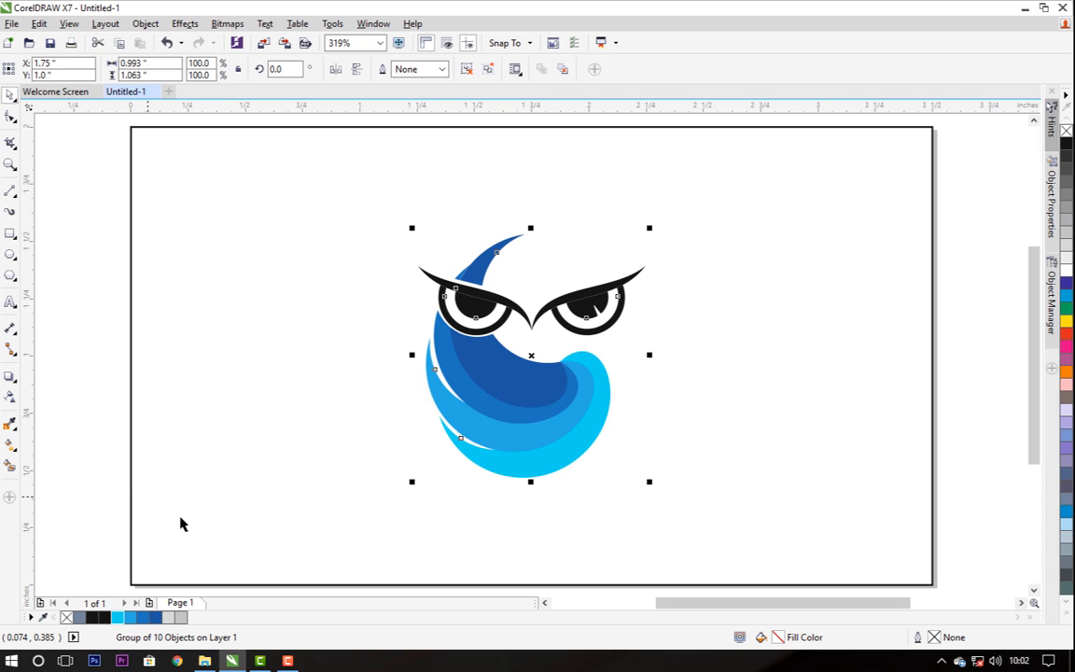
key(ctrl+u)
Step: Recolour the outermost crescent dark blue and the next crescent inward medium blue (#1D75BD)
click(595, 437)
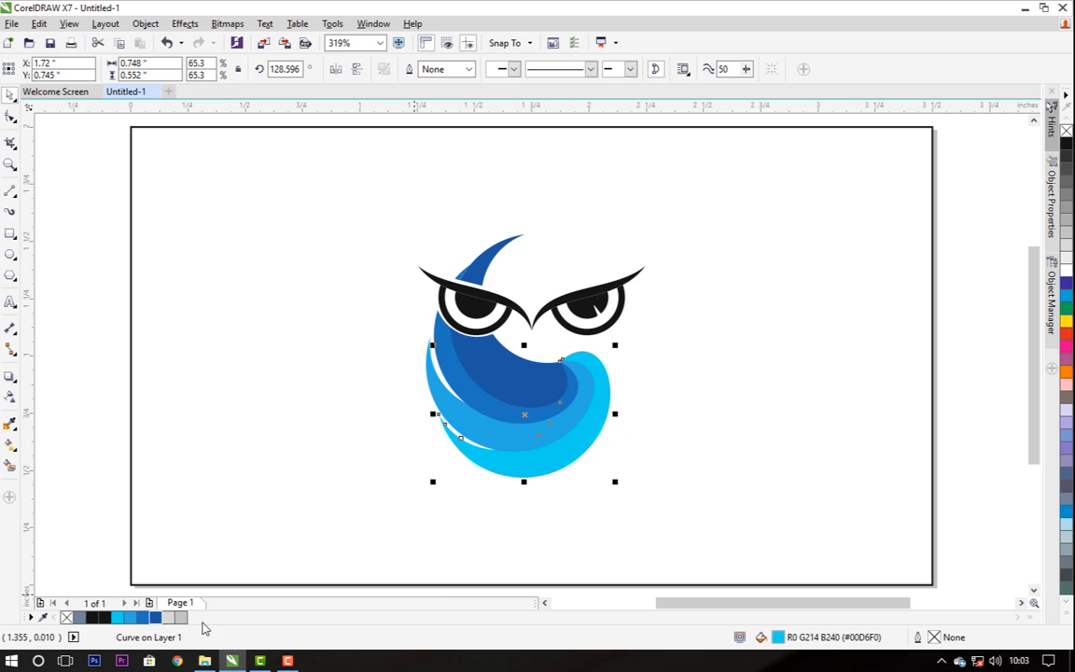
click(155, 618)
click(432, 398)
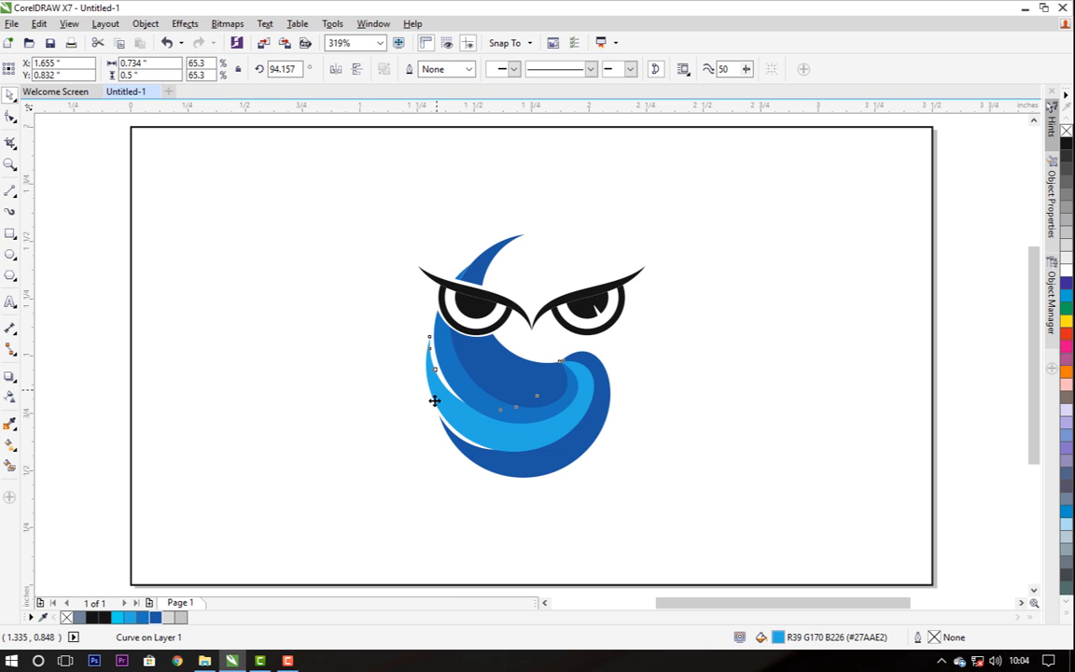
click(150, 619)
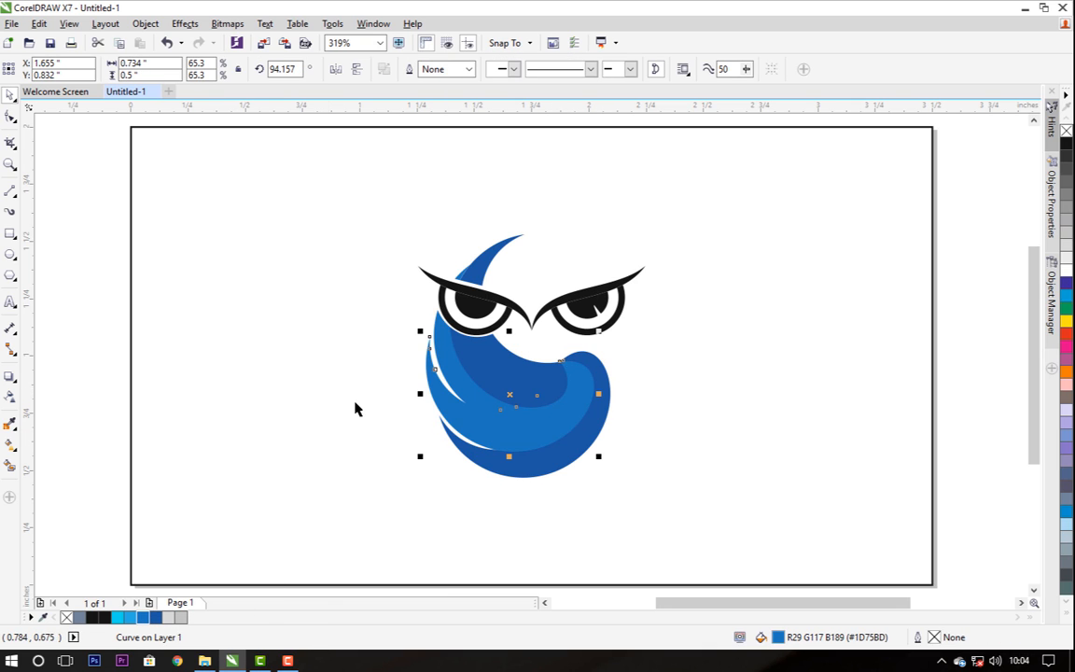
click(408, 367)
Step: Recolour the third crescent light blue (#27AAE2) and the innermost crescent cyan (#00D6F0)
click(446, 355)
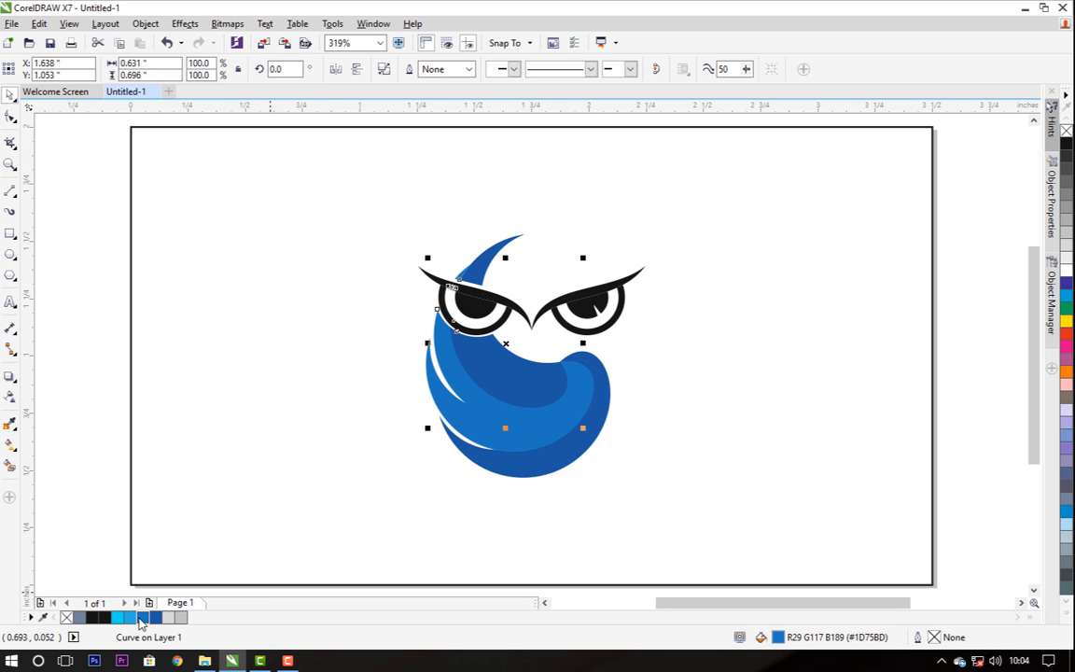
click(135, 621)
click(362, 359)
click(464, 328)
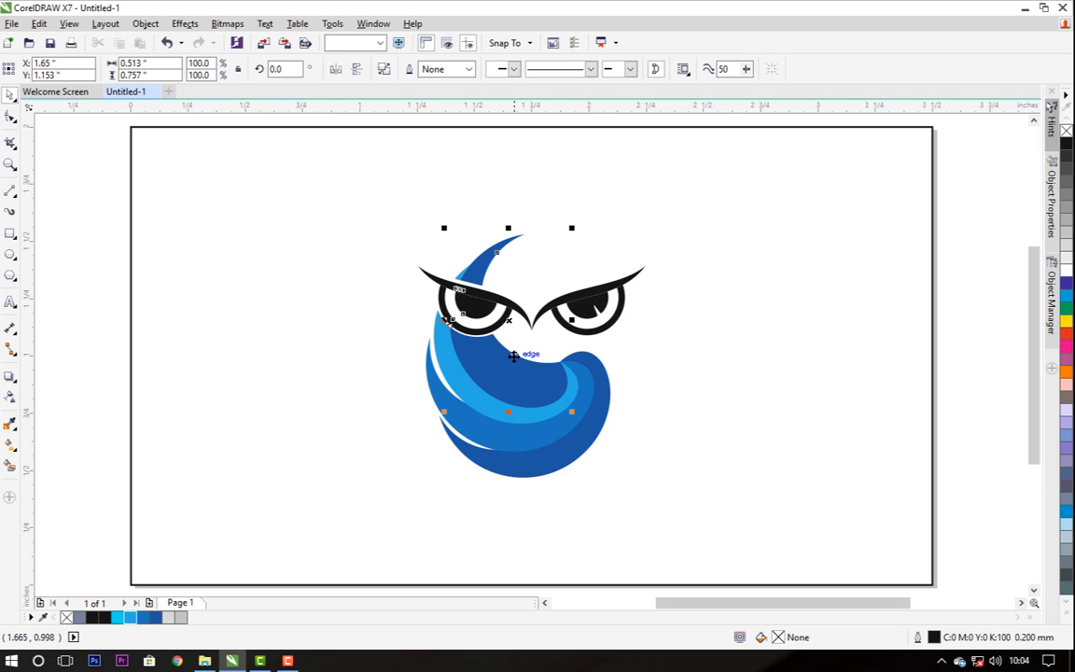
click(118, 618)
click(235, 554)
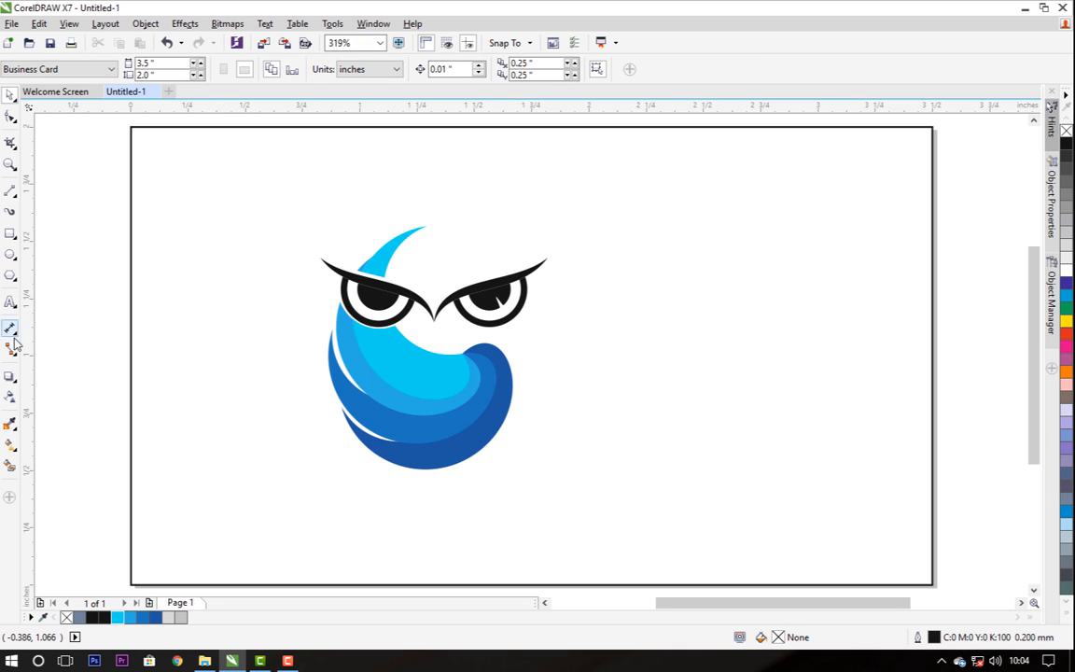
Step: Add the artistic text GRAPHIXS to the right of the crescents and move it closer to them
click(10, 303)
click(552, 385)
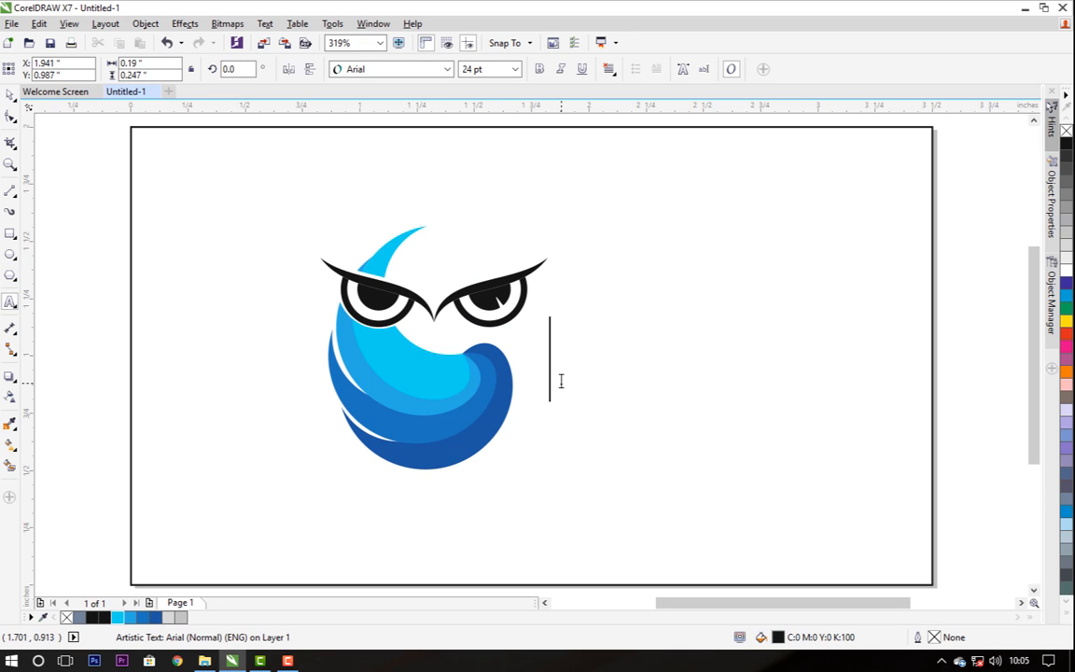
text(GR)
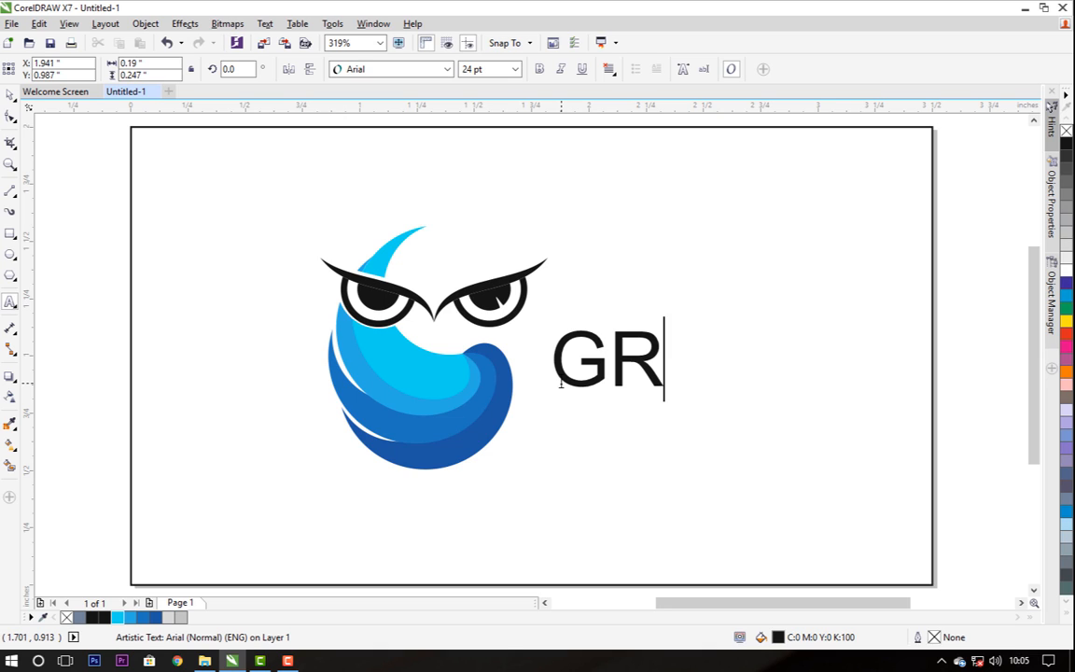
text(AP)
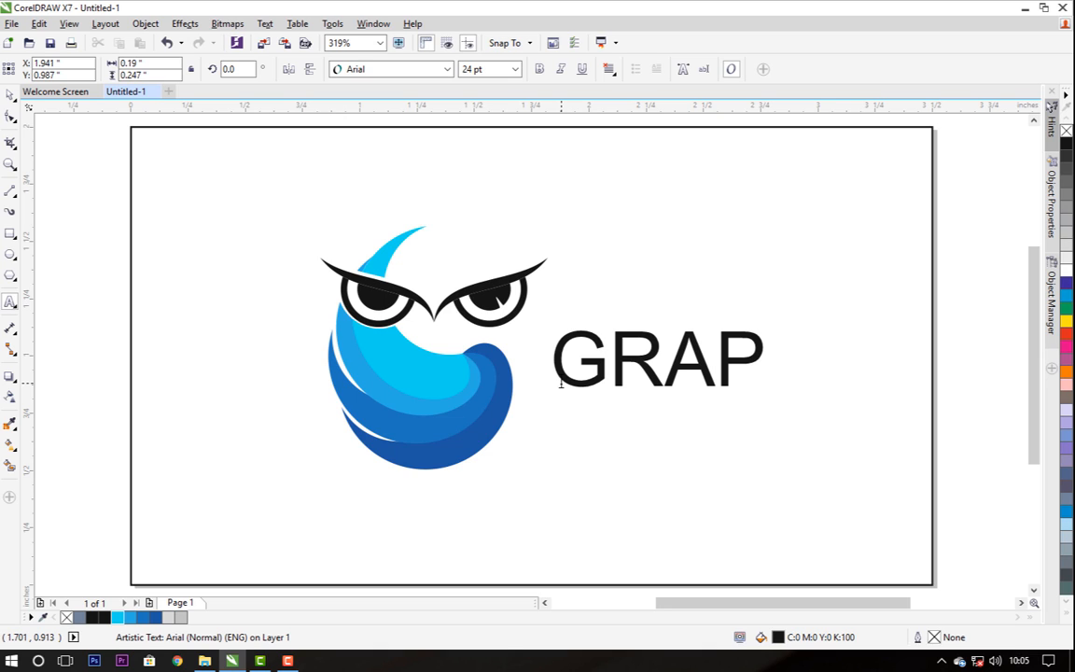
text(HI)
text(XS)
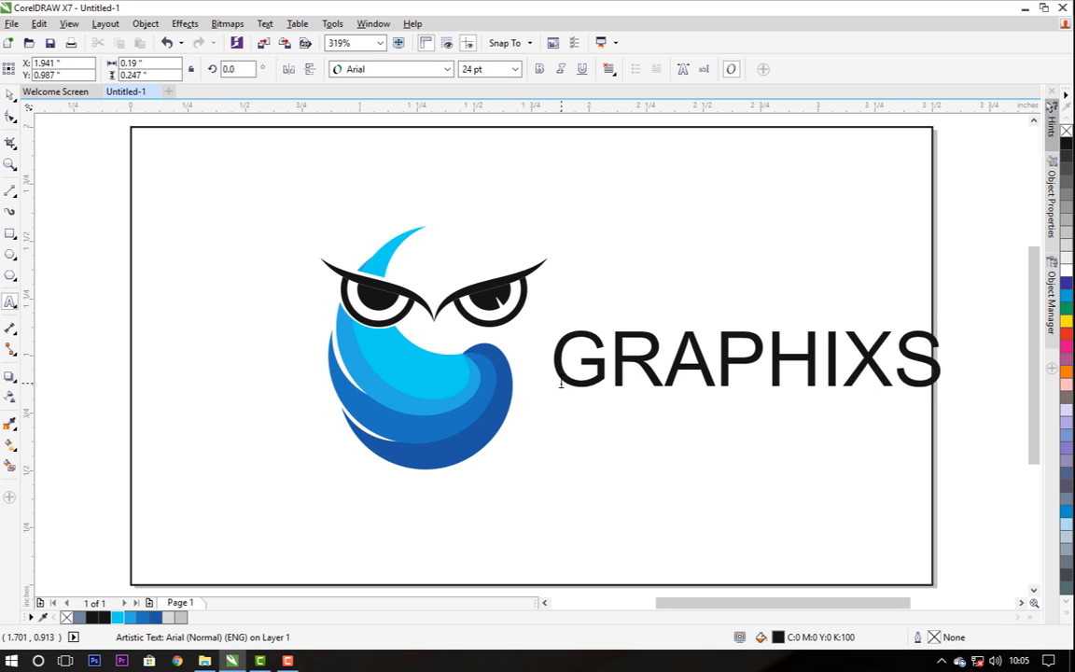
key(ctrl+space)
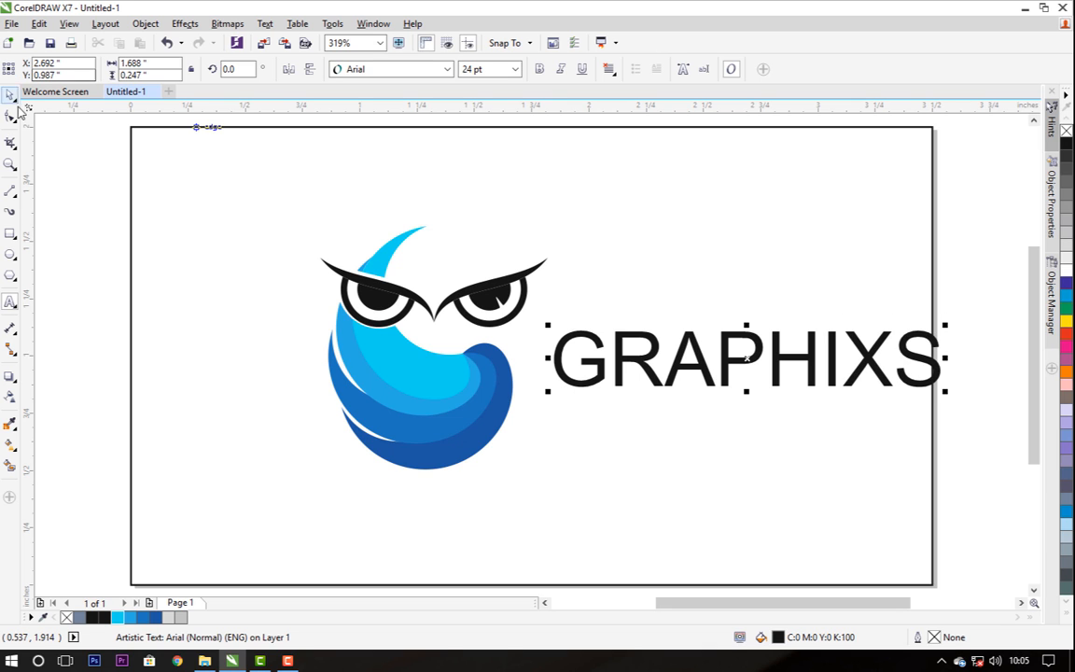
click(714, 302)
drag(793, 361, 768, 371)
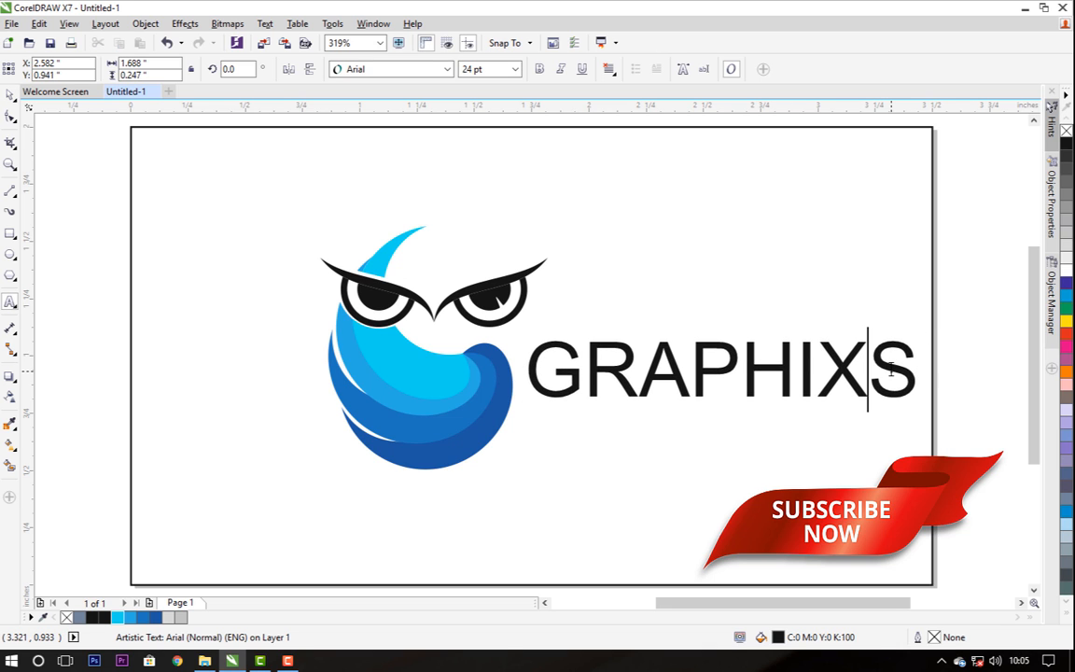
Step: Set the font of the whole GRAPHIXS text to Clarendon Blk BT
key(ctrl+a)
click(447, 70)
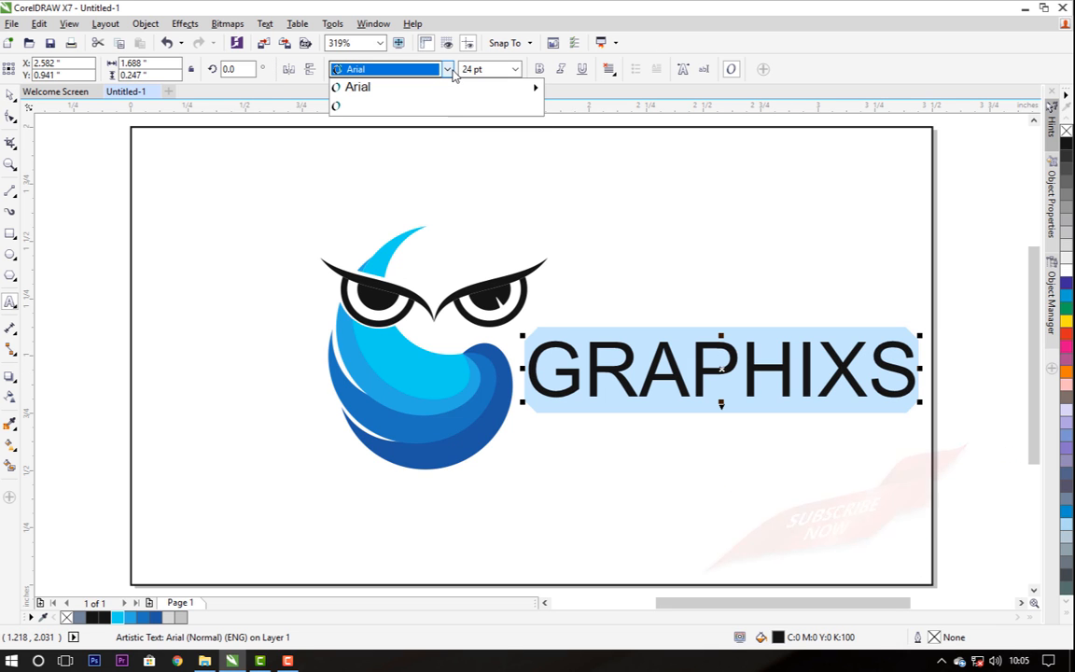
mouse_move(433, 312)
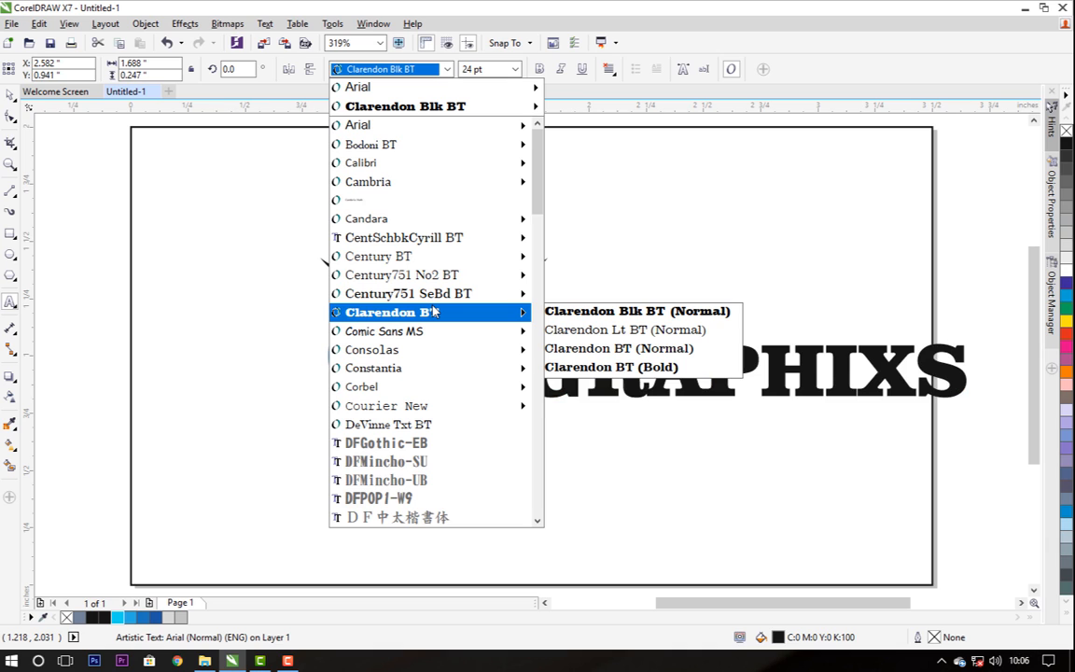
click(433, 312)
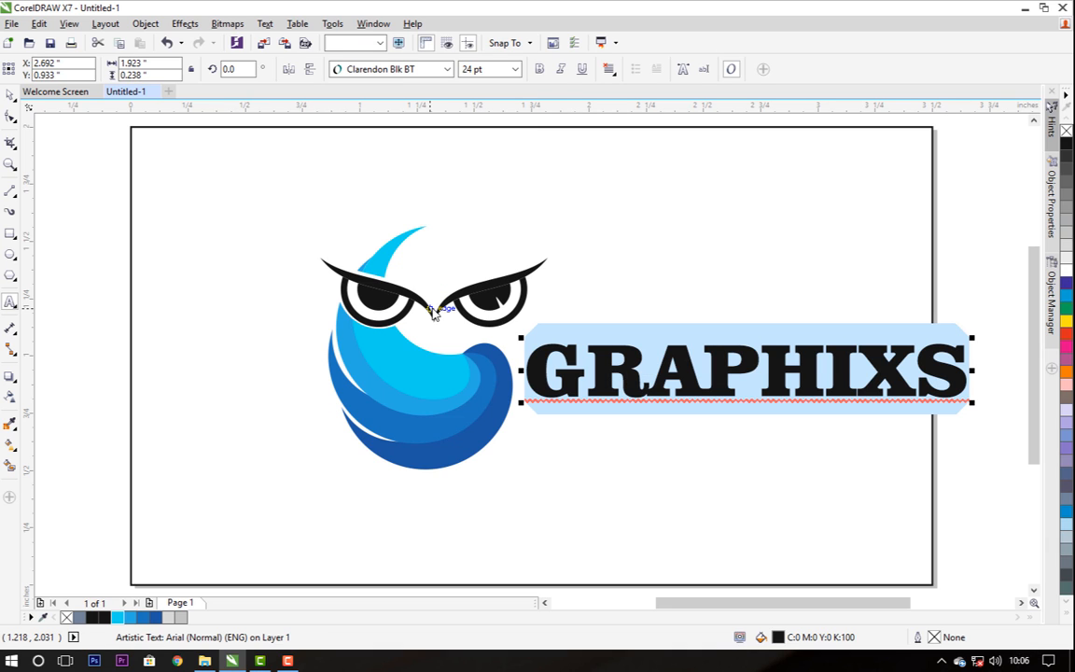
click(11, 96)
click(377, 241)
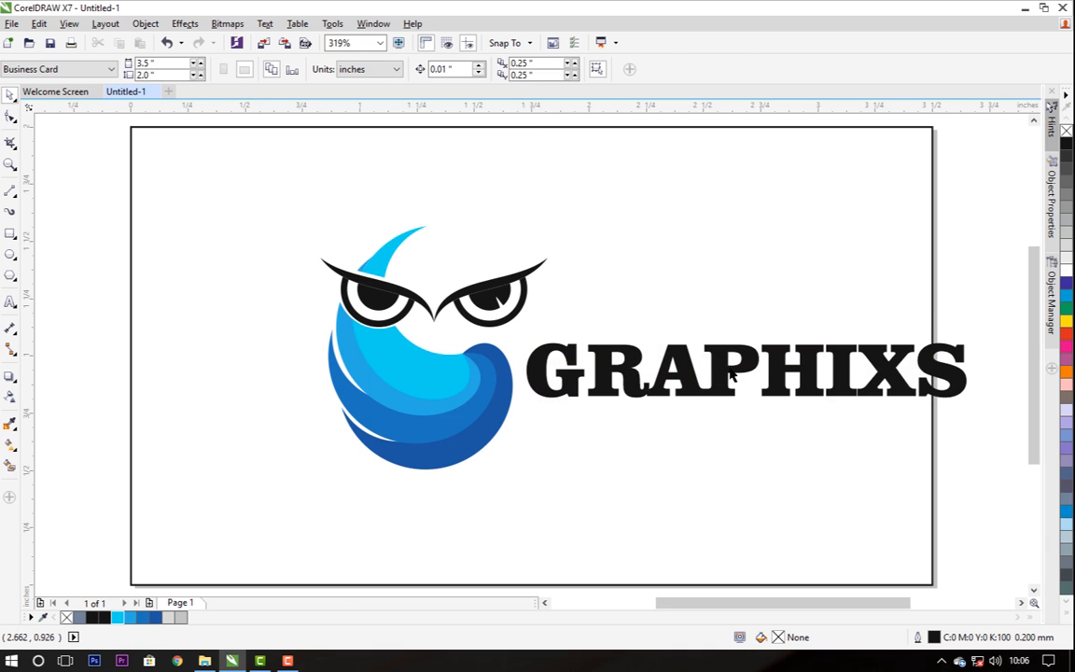
Step: Scale the GRAPHIXS text down to about 13.5 pt and place it right beside the outer crescent's curl
drag(680, 348, 664, 338)
drag(954, 327, 850, 342)
click(747, 373)
drag(747, 373, 675, 378)
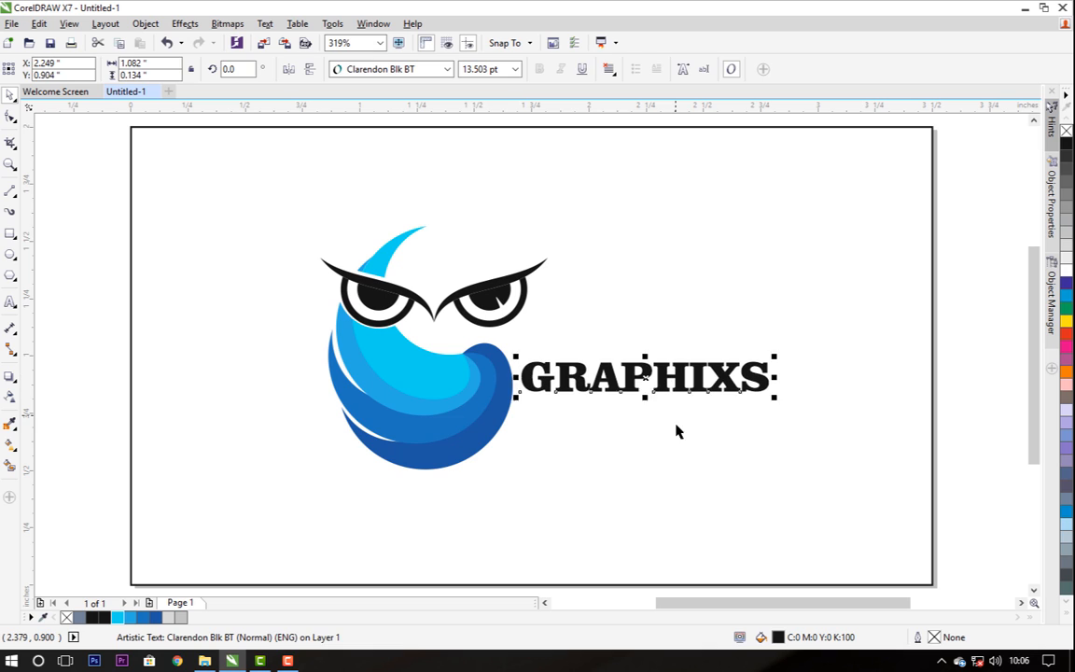
click(677, 432)
Step: Add the artistic text TECHNOLOGY in Arial 24 pt below the GRAPHIXS text
click(9, 306)
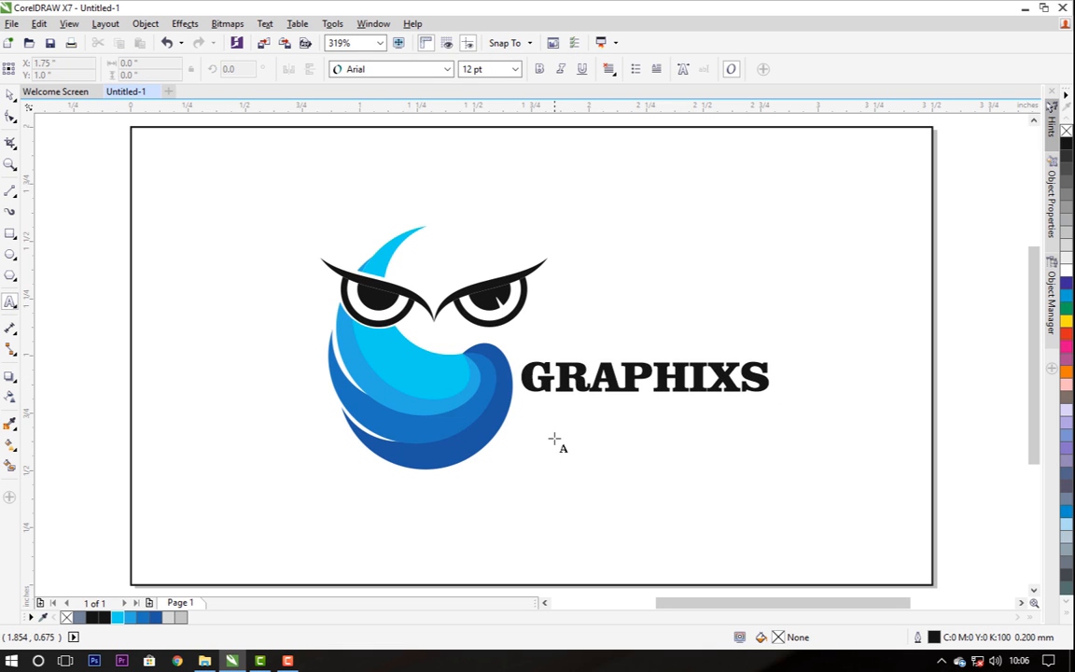
click(555, 451)
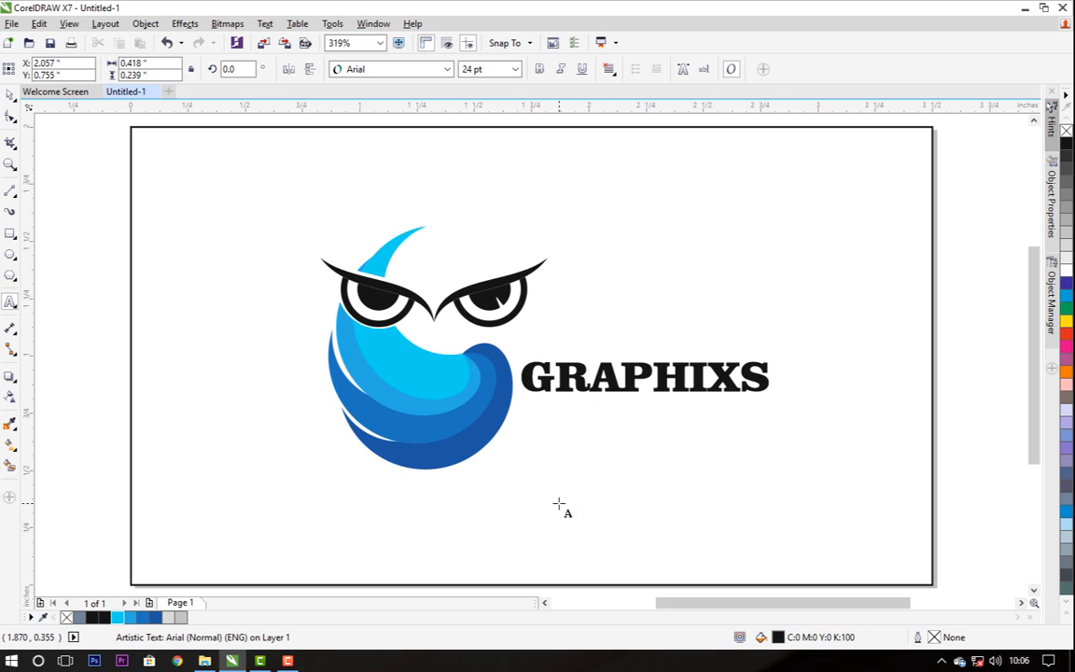
click(558, 504)
text(T)
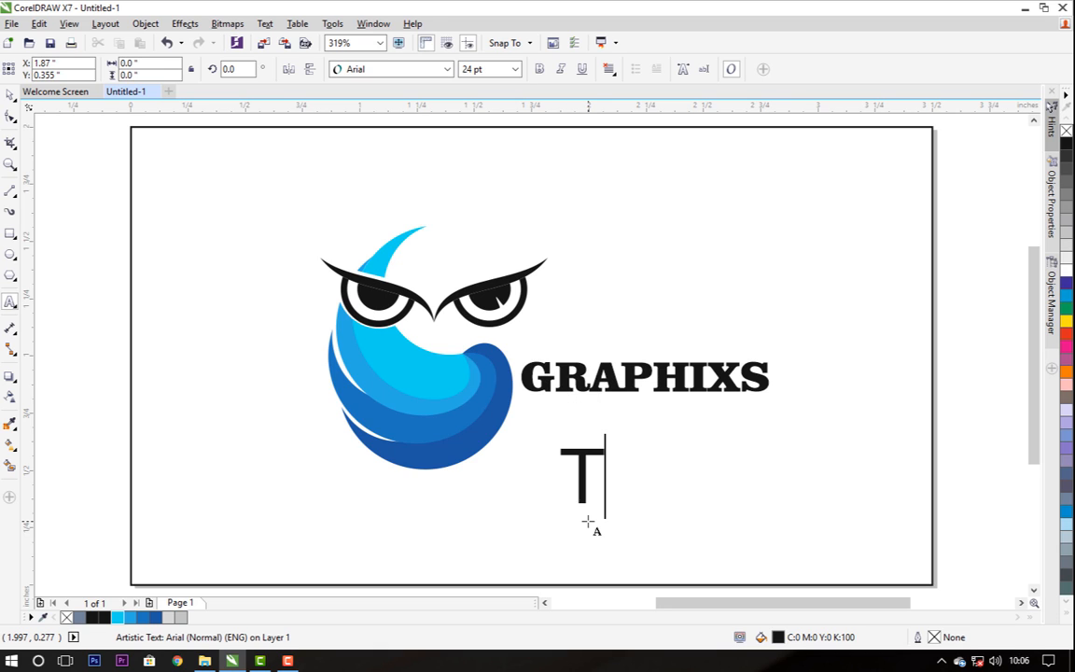
text(EC)
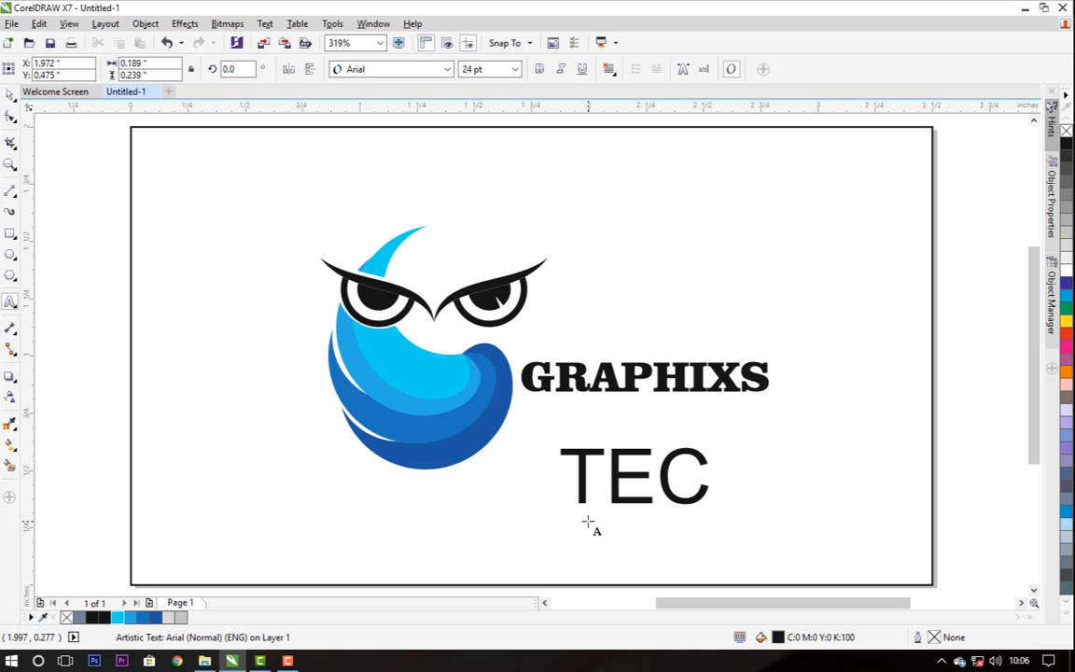
text(HNOLO)
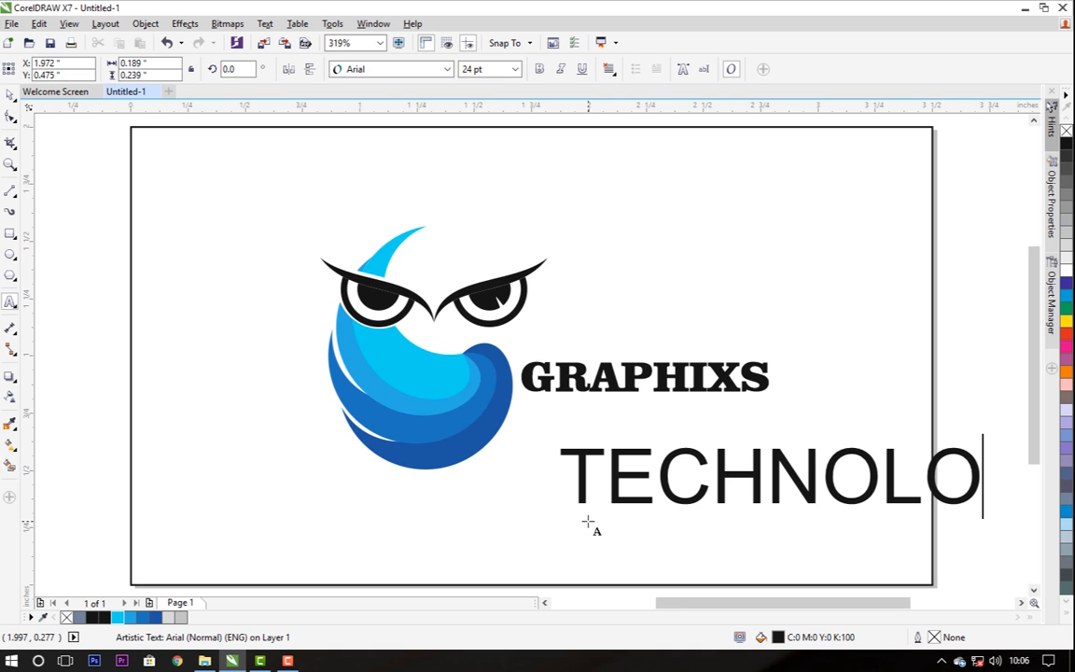
text(GY)
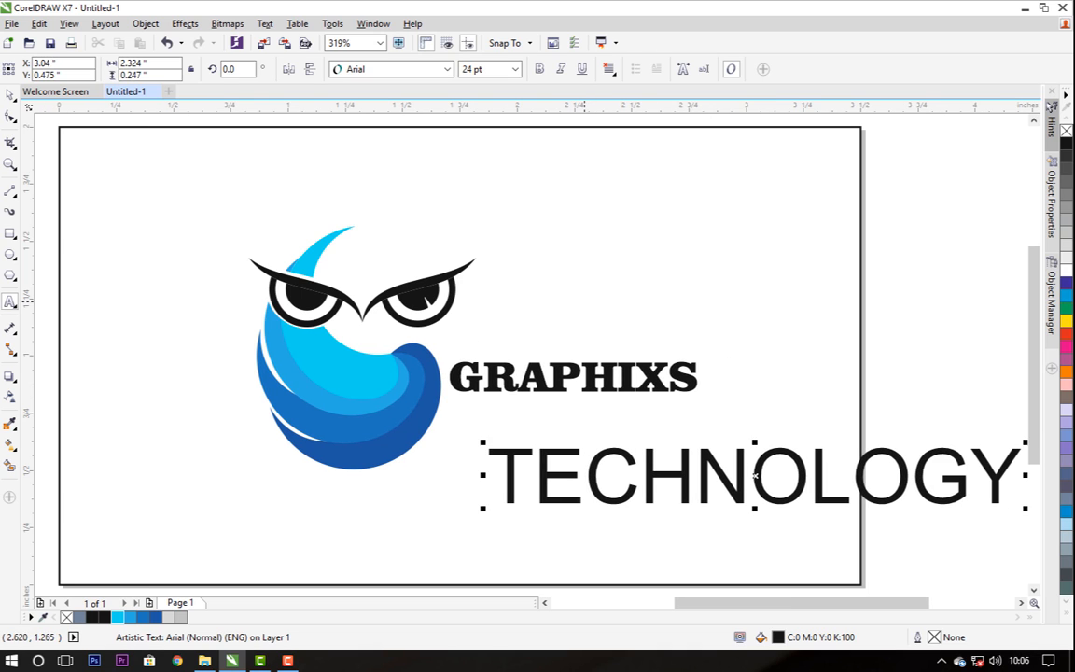
Step: Scale the TECHNOLOGY text down to about 7.4 pt and place it just under the right part of GRAPHIXS
click(8, 95)
drag(978, 484, 919, 474)
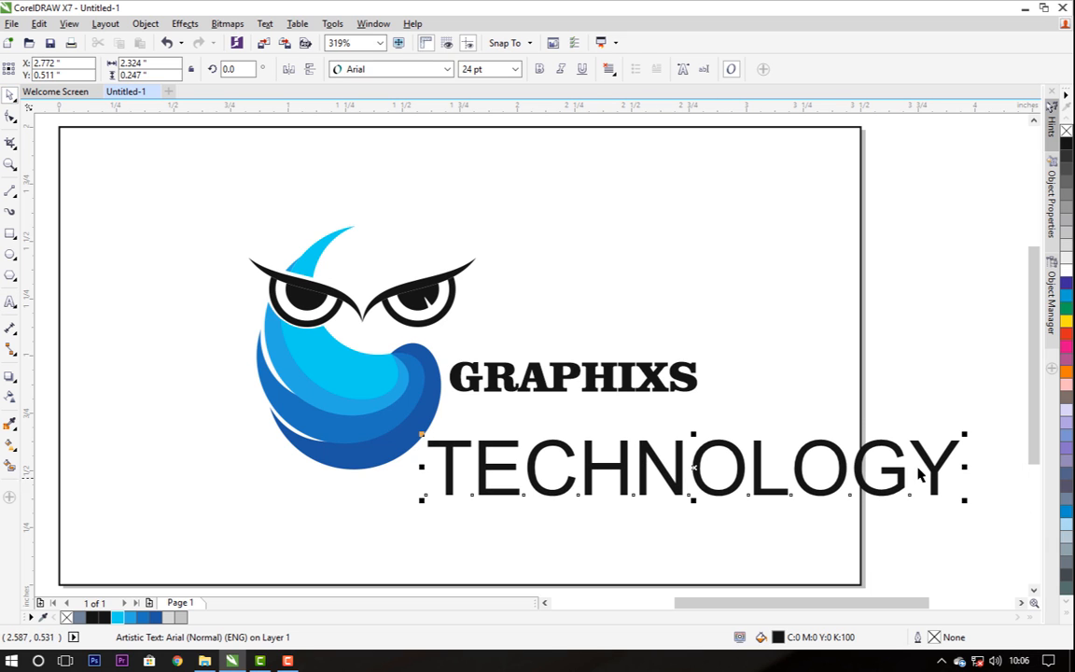
drag(974, 447, 785, 432)
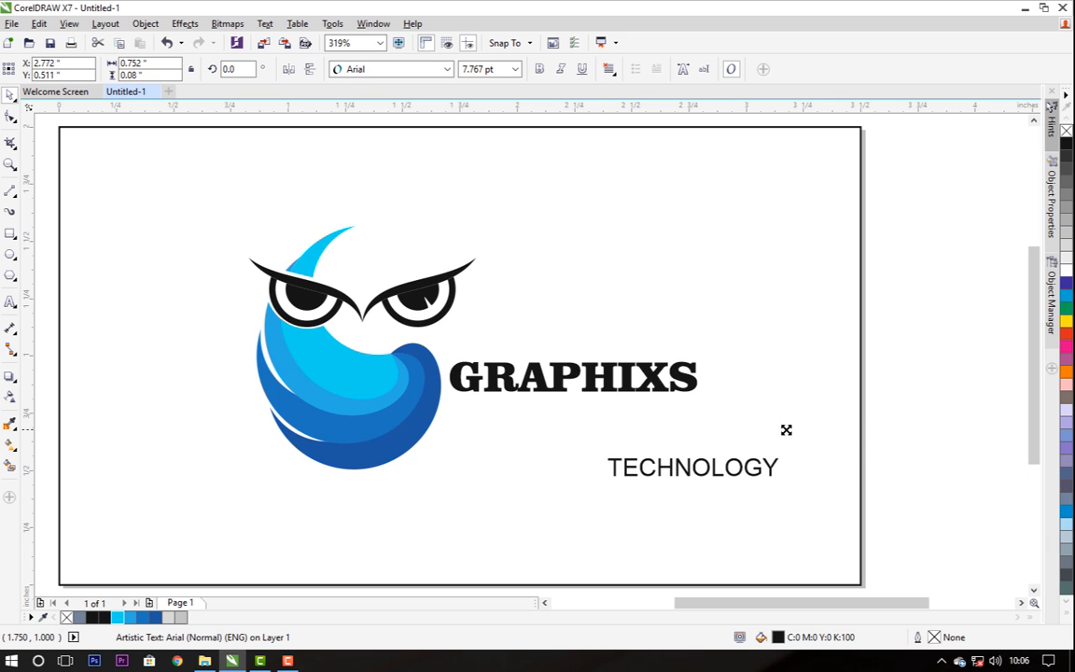
drag(751, 479, 692, 408)
click(723, 472)
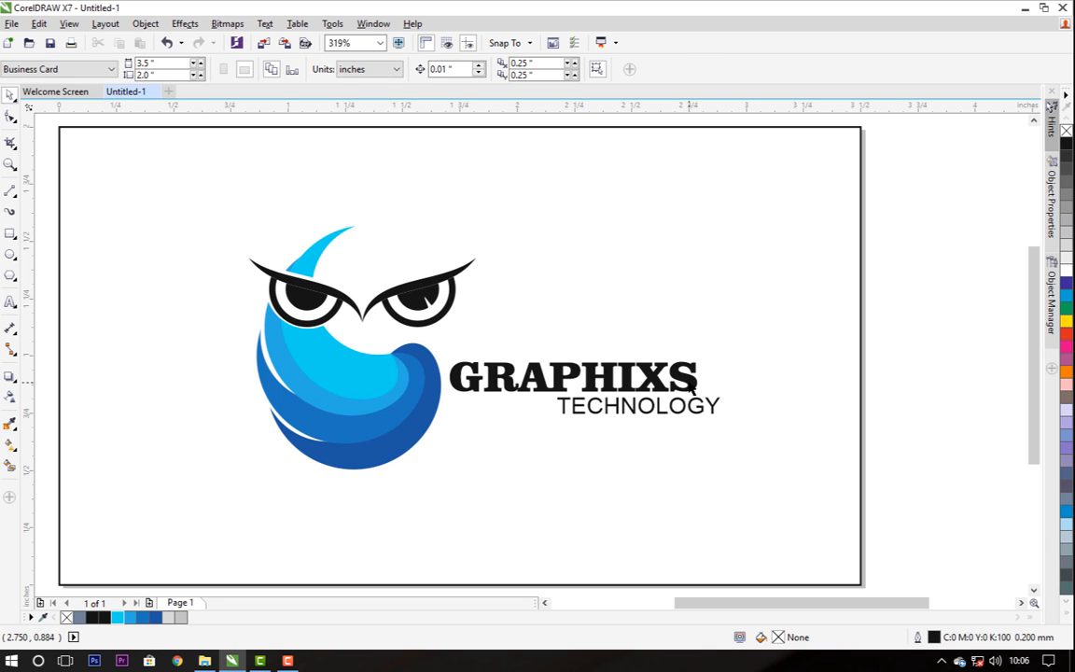
Step: Recolour the GRAPHIXS text with the dark blue sampled from the outermost crescent
click(610, 373)
key(i)
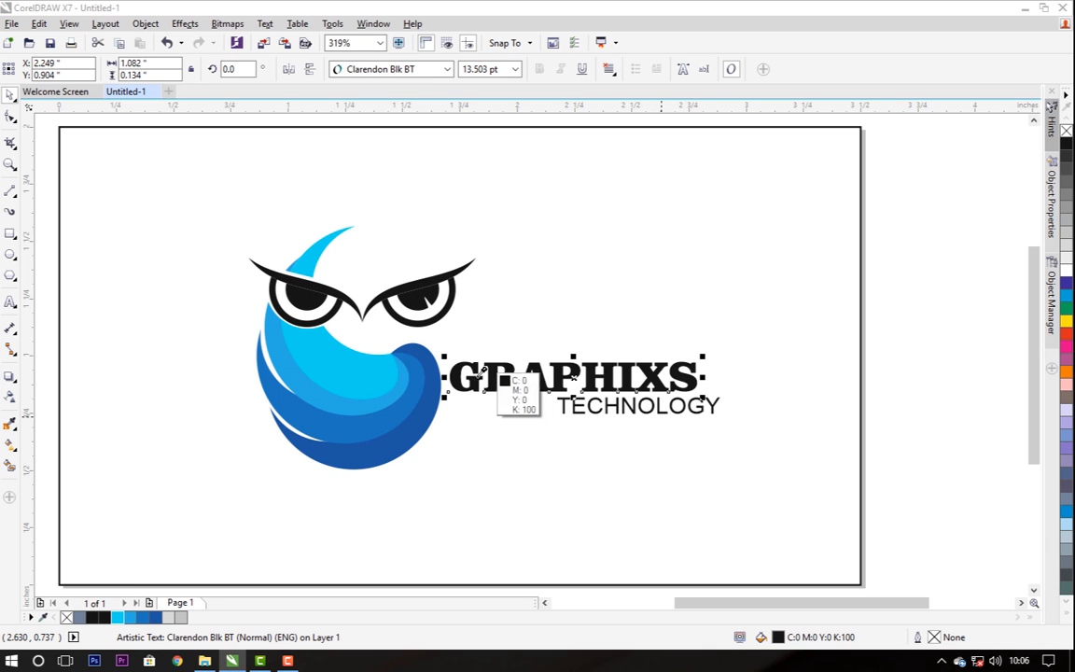
click(439, 396)
click(504, 378)
click(608, 442)
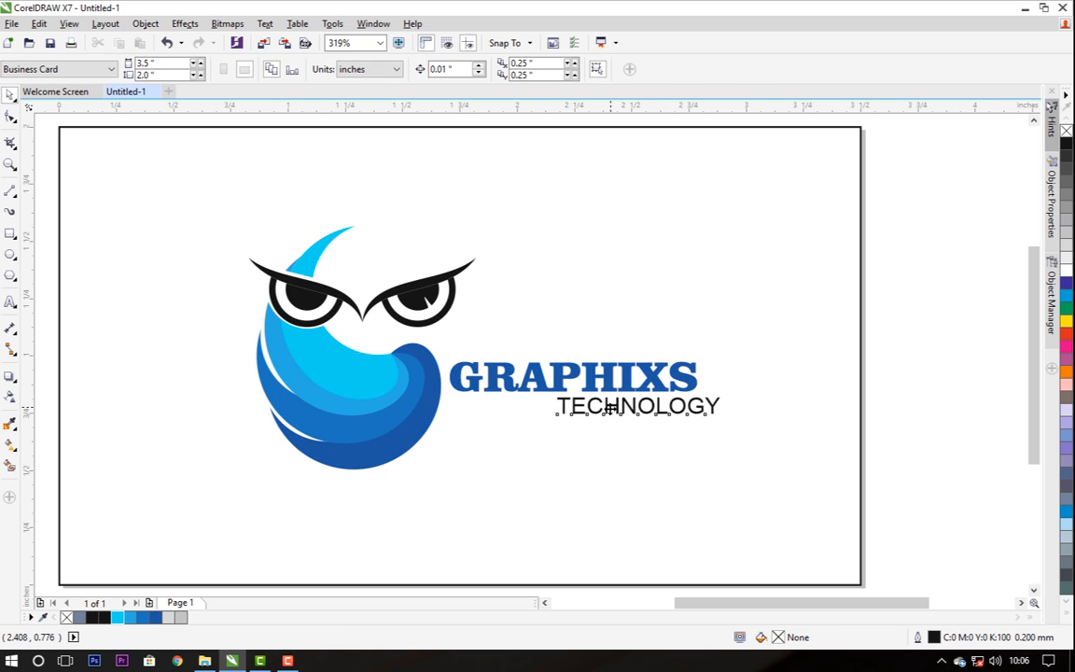
Step: Recolour the TECHNOLOGY text with the cyan (#00D6F0) sampled from the innermost crescent
click(611, 407)
key(i)
click(359, 373)
click(625, 406)
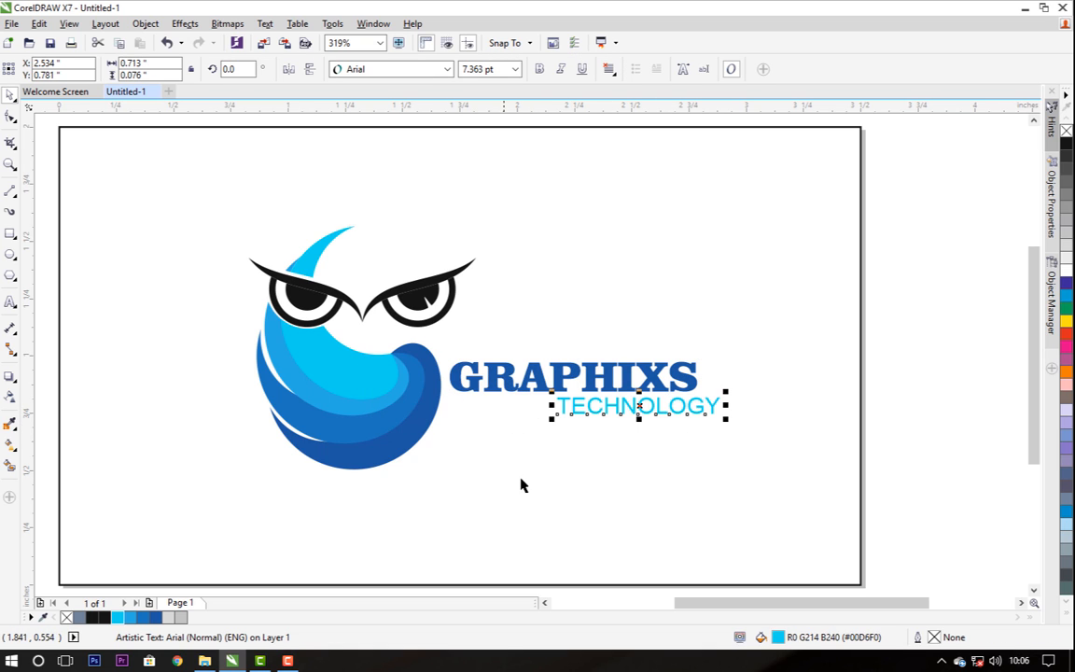